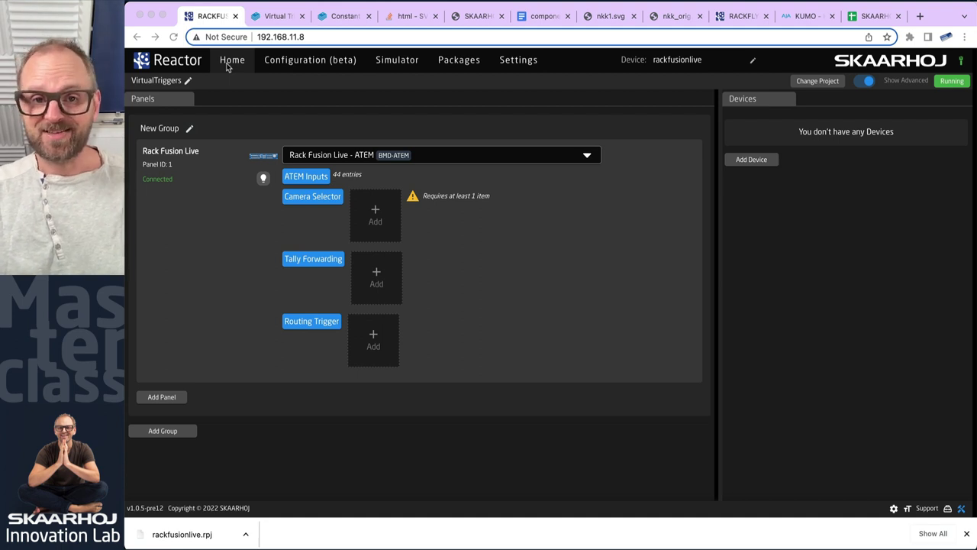
Look at the project manager and the Camera Selector device picker without changing anything
{"action": "left_click", "coordinate": [252, 95]}
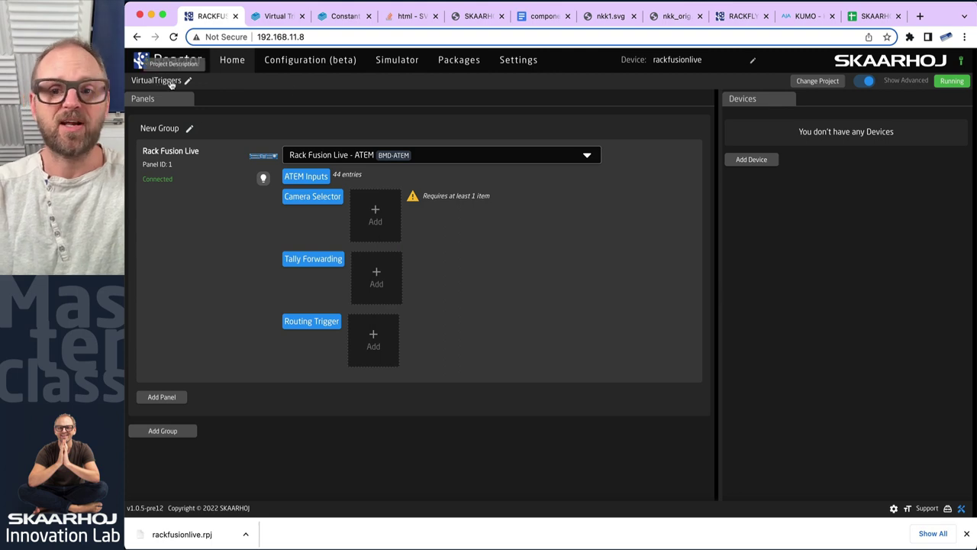
{"action": "left_click", "coordinate": [818, 81]}
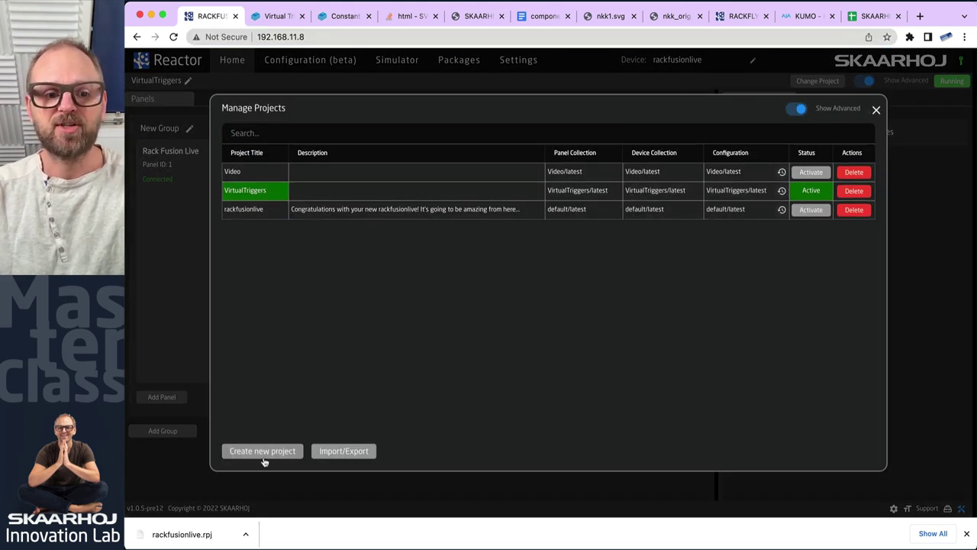
{"action": "left_click", "coordinate": [875, 110]}
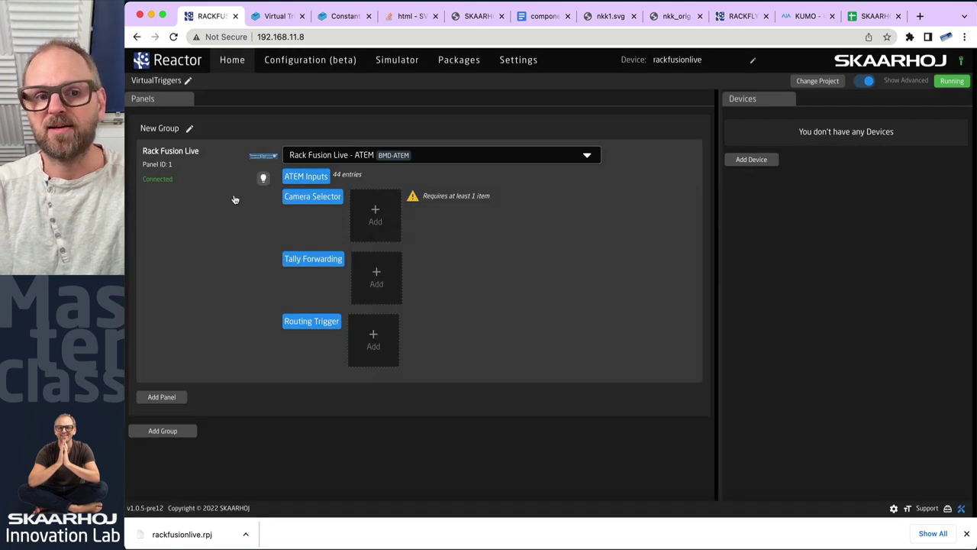
{"action": "left_click", "coordinate": [376, 214]}
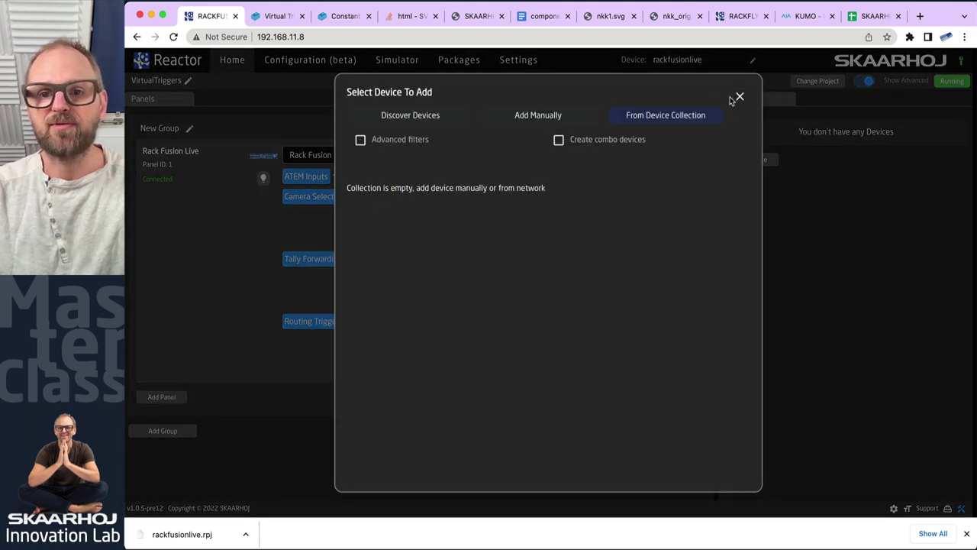
{"action": "left_click", "coordinate": [738, 97]}
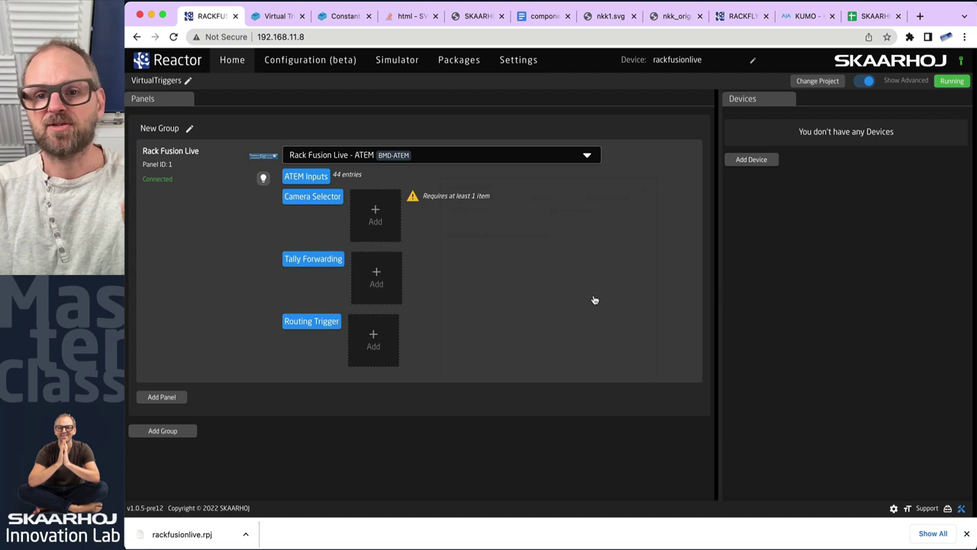
Add the discovered ATEM Mini at 192.168.10.70 to the project devices
{"action": "left_click", "coordinate": [754, 159]}
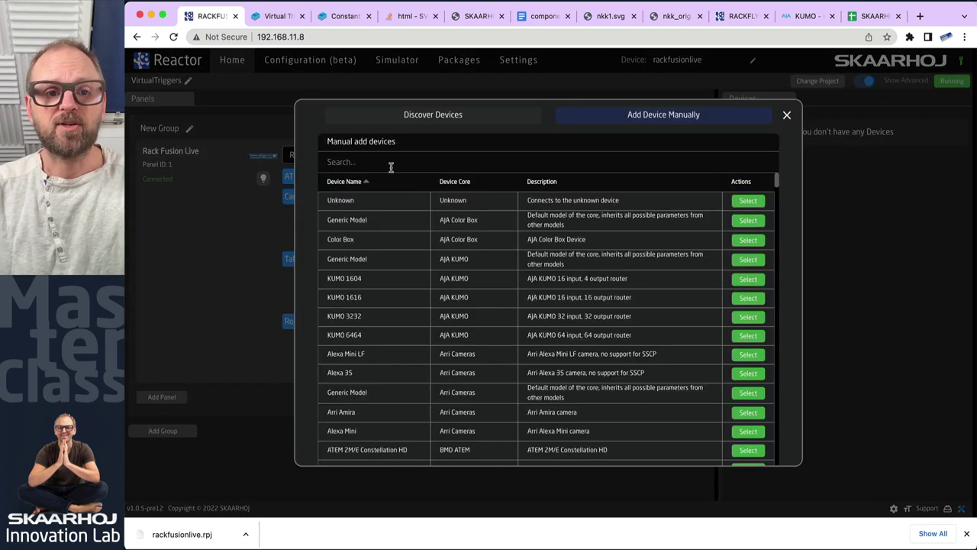
{"action": "left_click", "coordinate": [424, 116]}
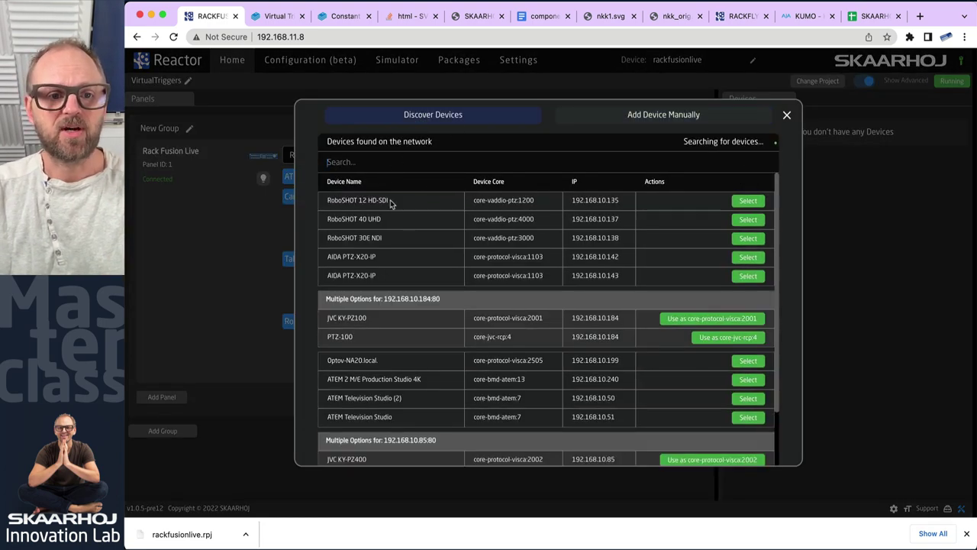
{"action": "type", "text": "cano"}
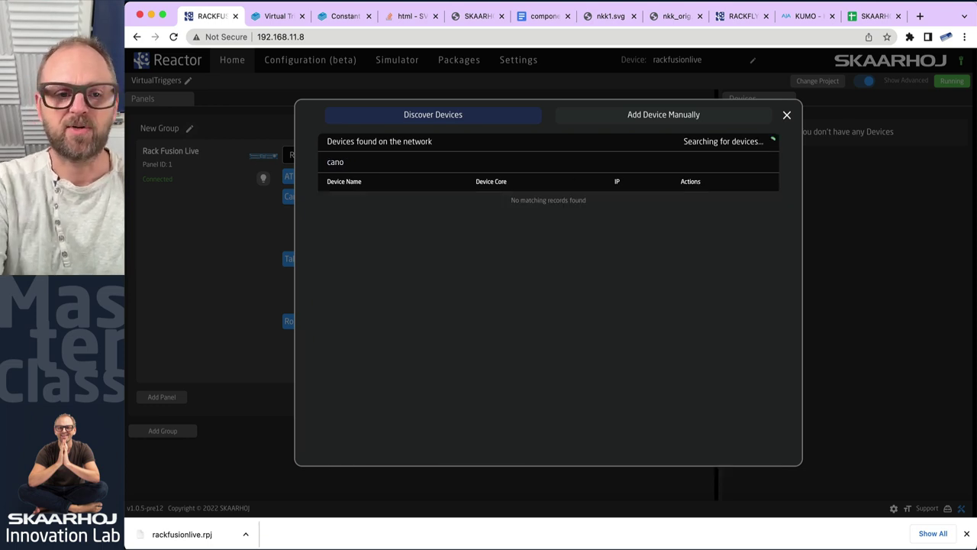
{"action": "key", "text": "BackSpace"}
{"action": "key", "text": "BackSpace"}
{"action": "key", "text": "BackSpace"}
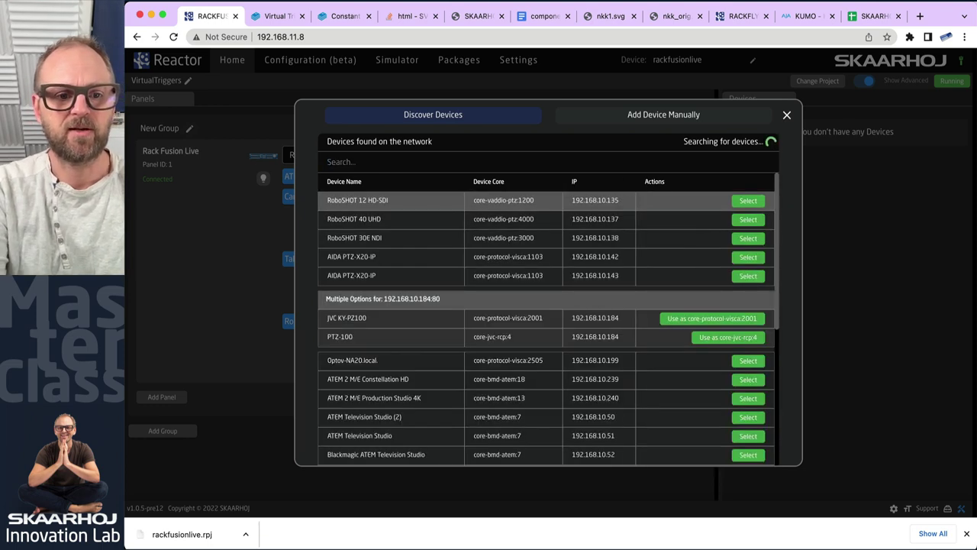
{"action": "type", "text": "atem"}
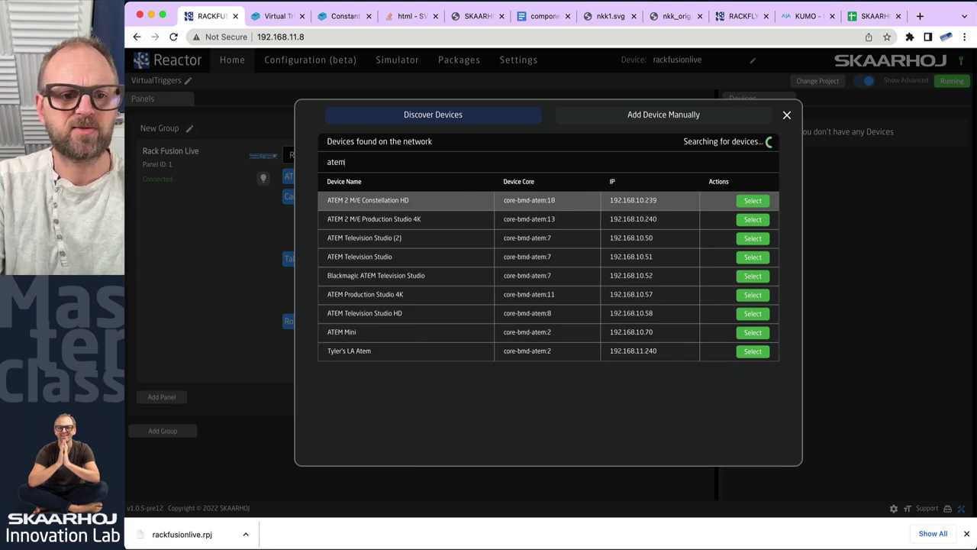
{"action": "left_click", "coordinate": [746, 333]}
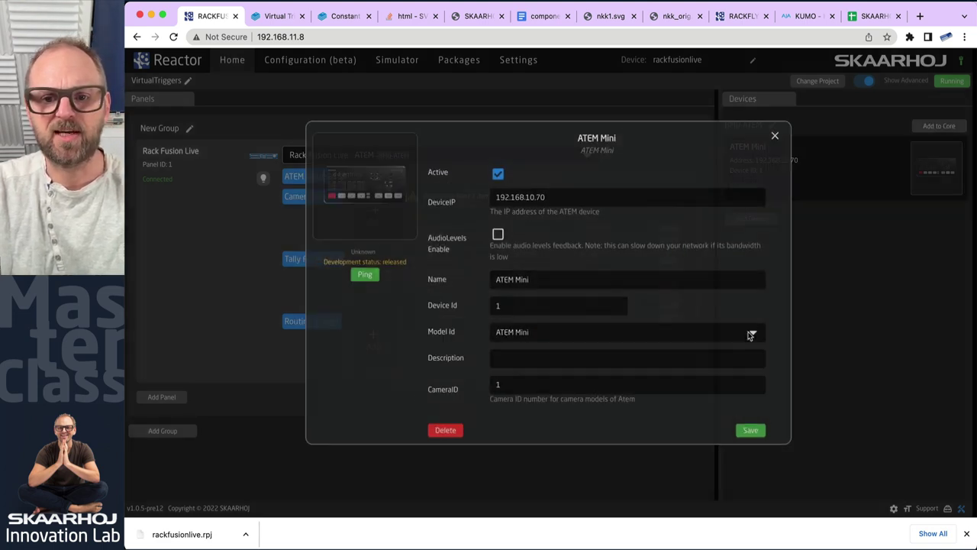
{"action": "left_click", "coordinate": [769, 444]}
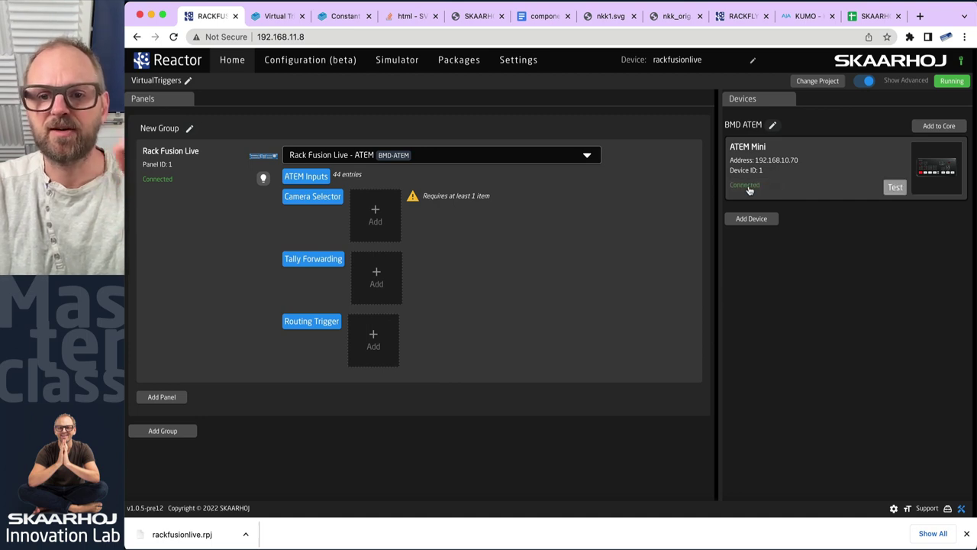
Start adding another device and search the discovered devices for 'cano'
{"action": "left_click", "coordinate": [751, 219]}
{"action": "double_click", "coordinate": [377, 163]}
{"action": "type", "text": "cano"}
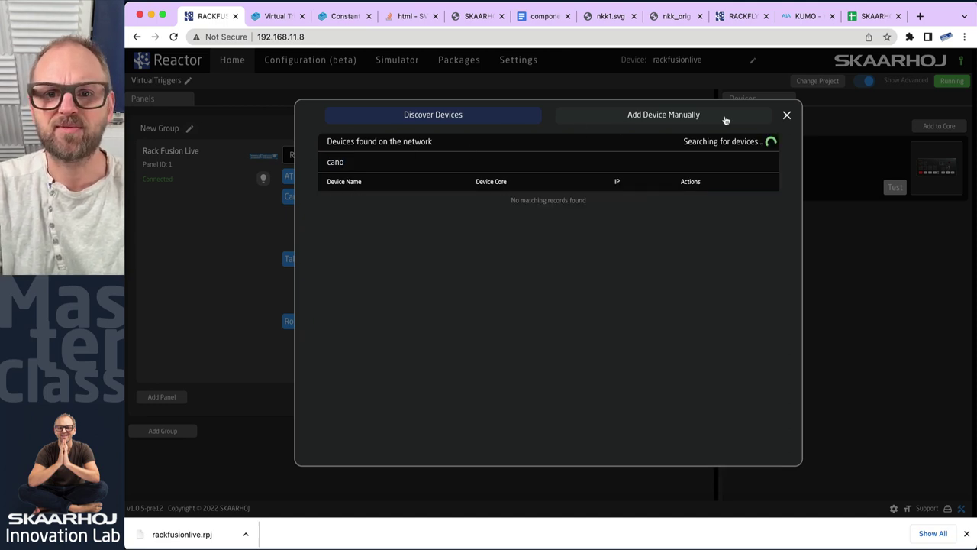
Manually add a Canon CR-N300 camera with IP 192.168.10.224 and save it
{"action": "left_click", "coordinate": [788, 116]}
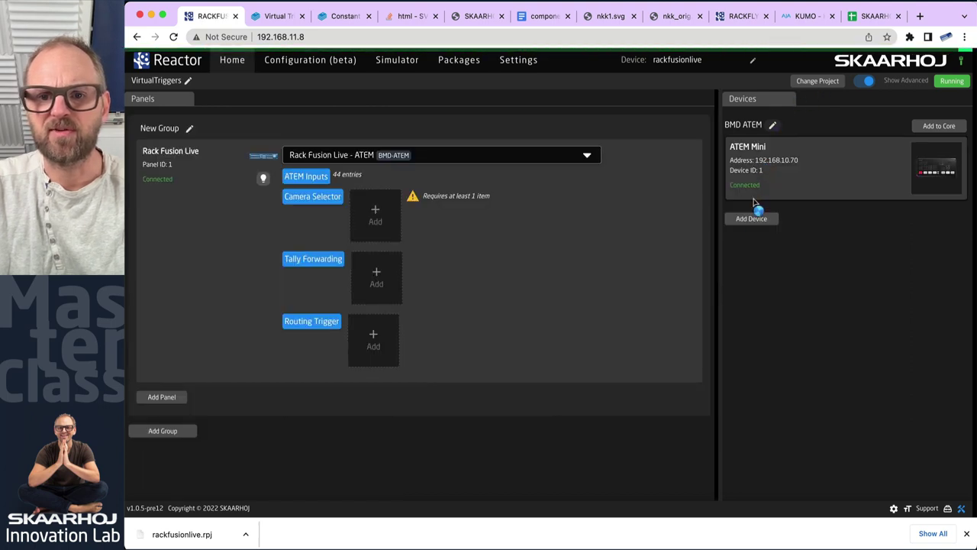
{"action": "left_click", "coordinate": [752, 219]}
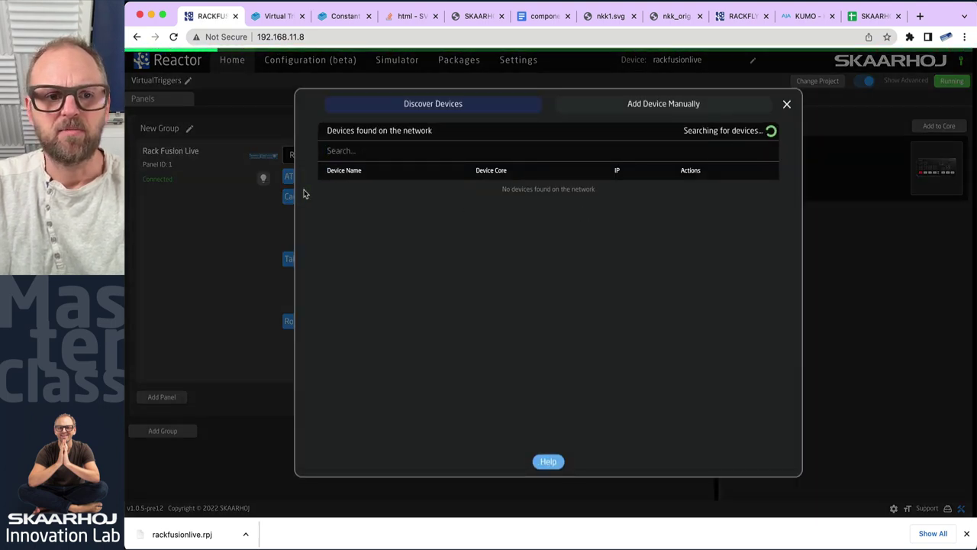
{"action": "left_click", "coordinate": [395, 150]}
{"action": "type", "text": "cano"}
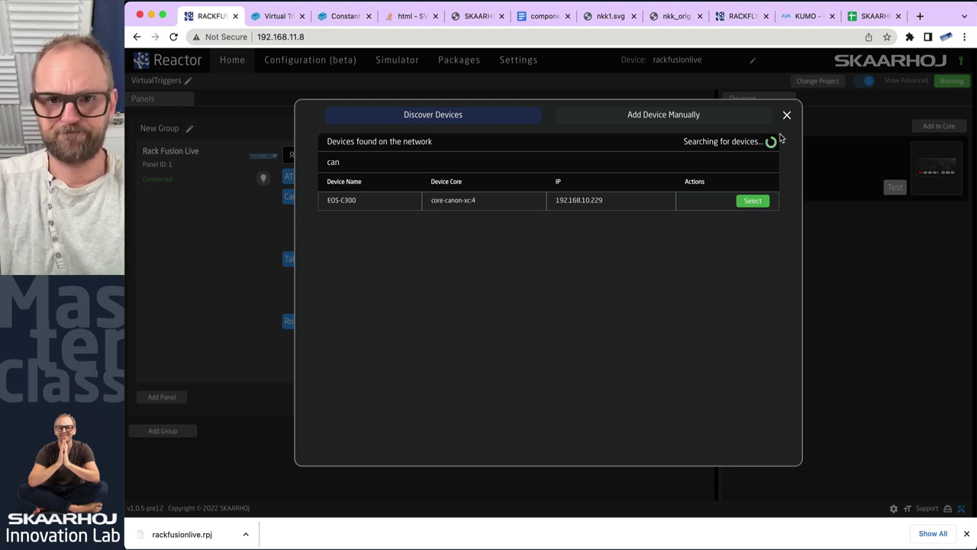
{"action": "left_click", "coordinate": [671, 117]}
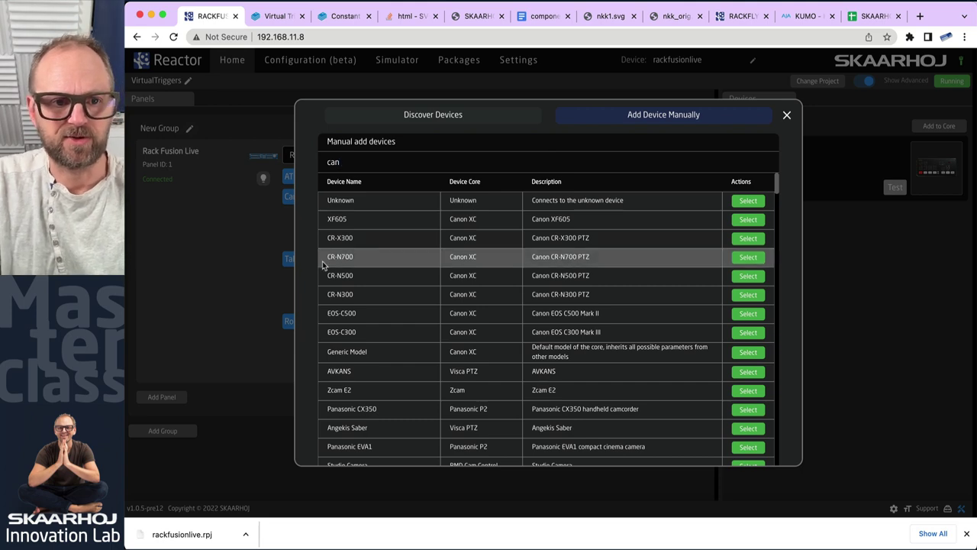
{"action": "left_click", "coordinate": [744, 295]}
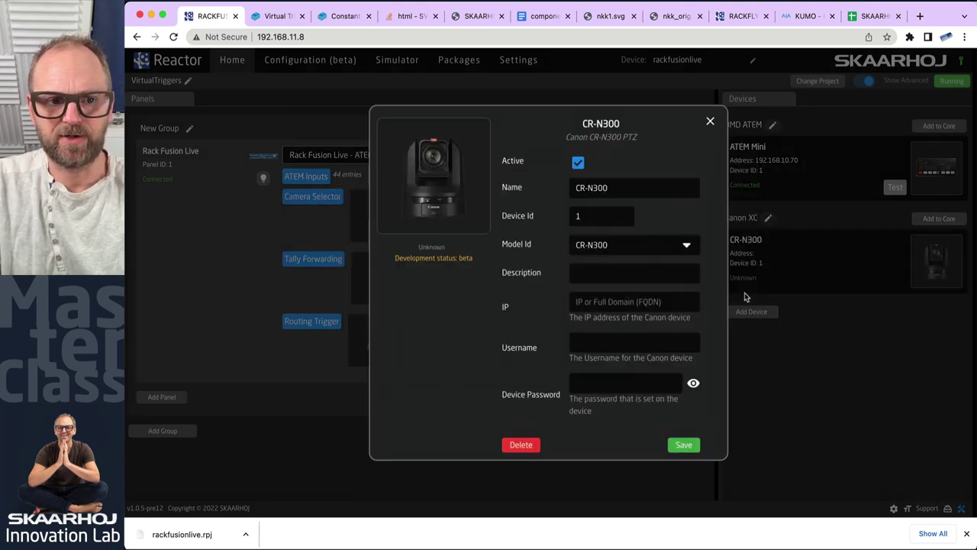
{"action": "type", "text": "192.1"}
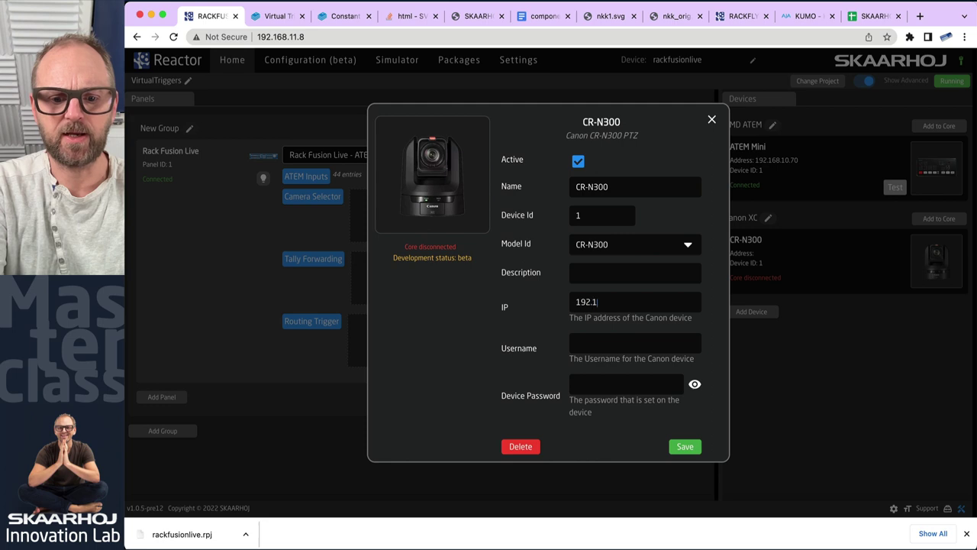
{"action": "type", "text": "68.10.224"}
{"action": "left_click", "coordinate": [685, 448]}
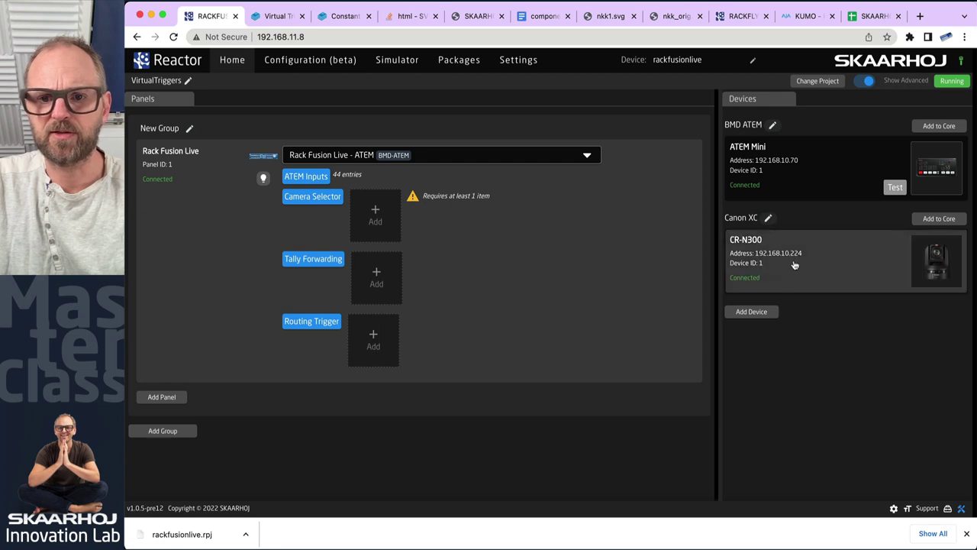
In a new tab, sign in to the CR-N300 admin page at 192.168.10.224, then return to Reactor
{"action": "key", "text": "ctrl+t"}
{"action": "type", "text": "192.168.10.224"}
{"action": "key", "text": "Return"}
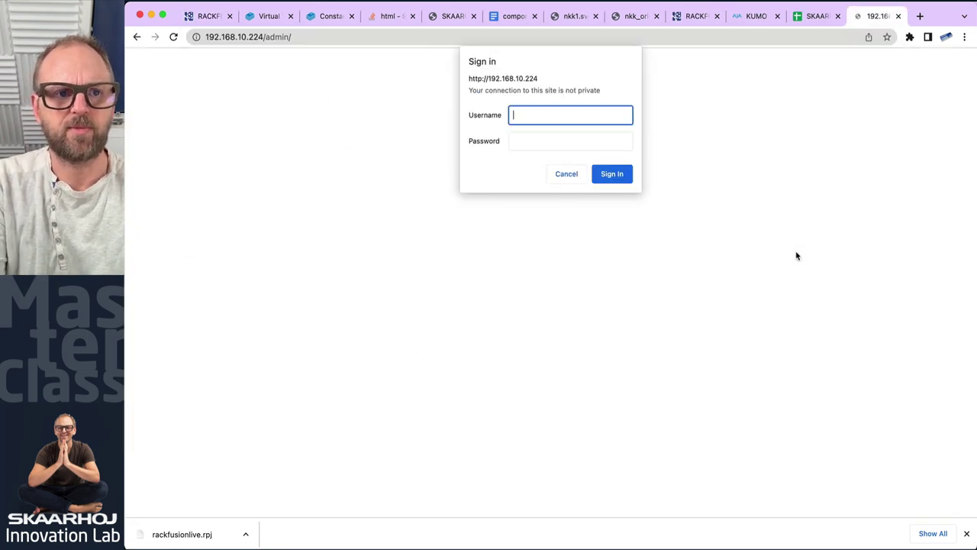
{"action": "type", "text": "admin"}
{"action": "key", "text": "Tab"}
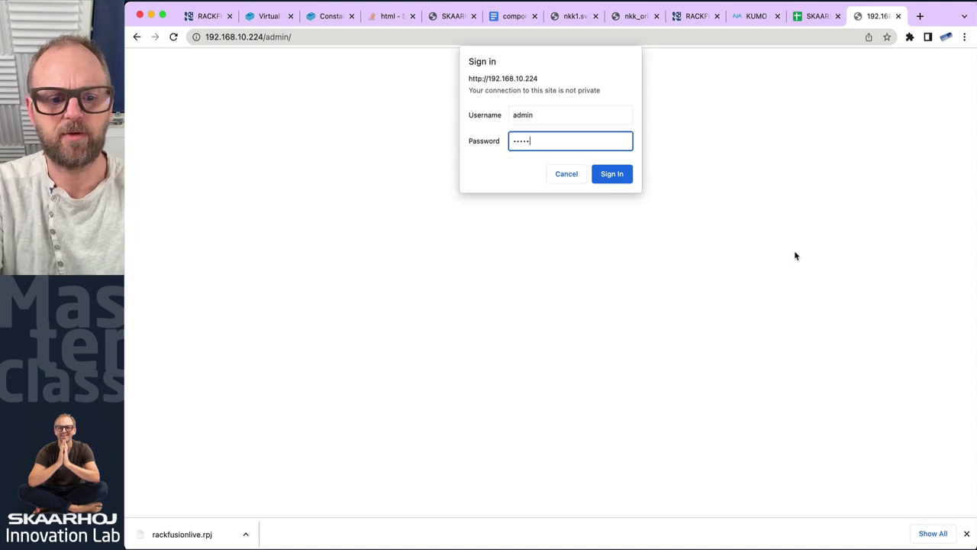
{"action": "key", "text": "Return"}
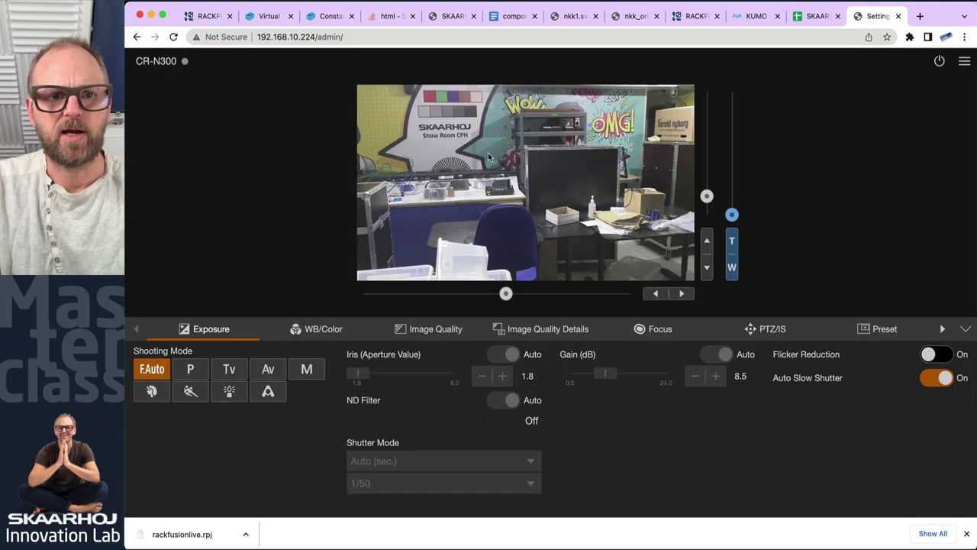
{"action": "left_click", "coordinate": [211, 17]}
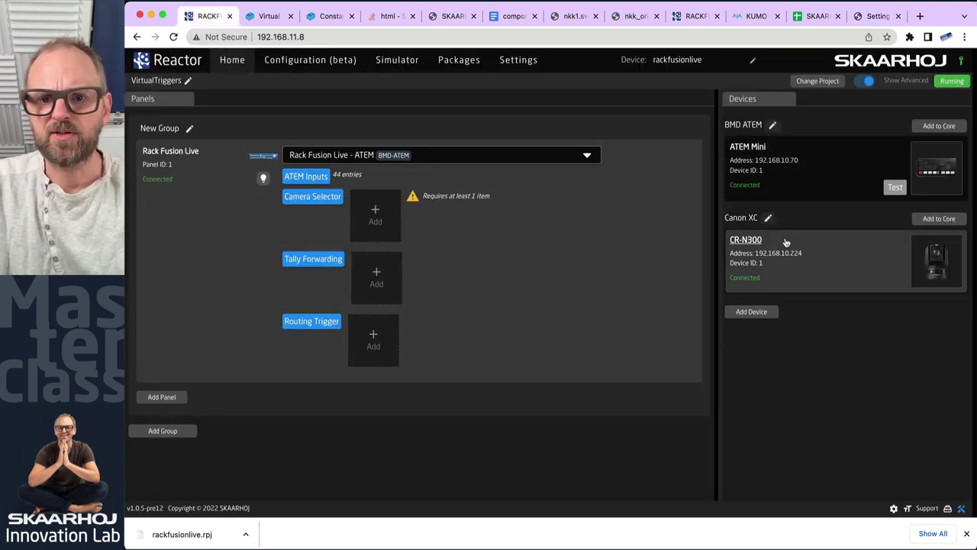
Add the discovered AJA KUMO 1616 router to the project devices
{"action": "left_click", "coordinate": [756, 313]}
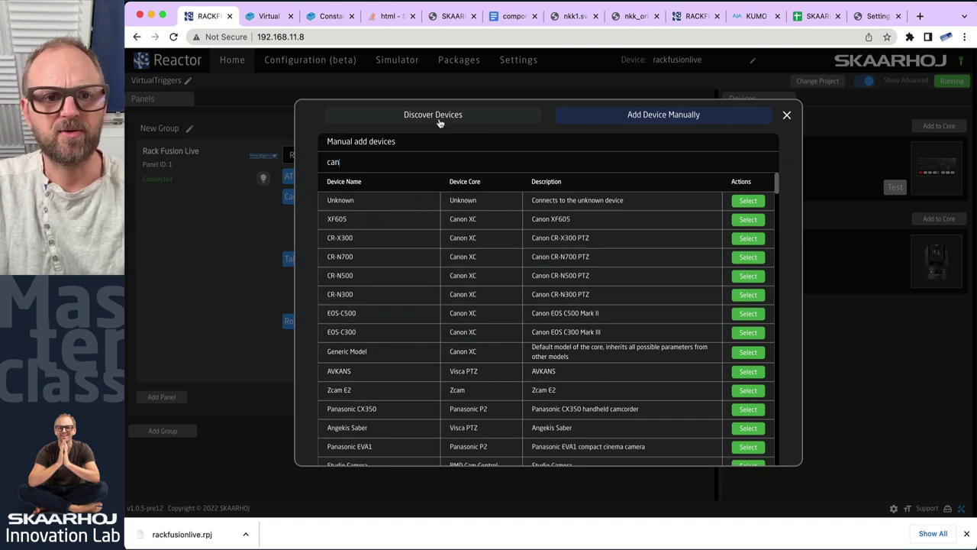
{"action": "left_click", "coordinate": [440, 123]}
{"action": "type", "text": "aj"}
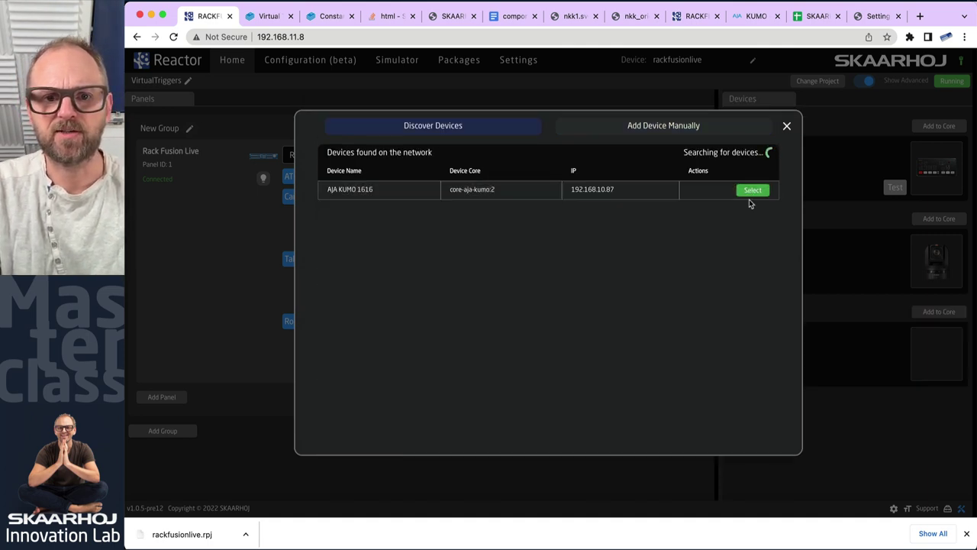
{"action": "left_click", "coordinate": [750, 201]}
{"action": "left_click", "coordinate": [689, 393]}
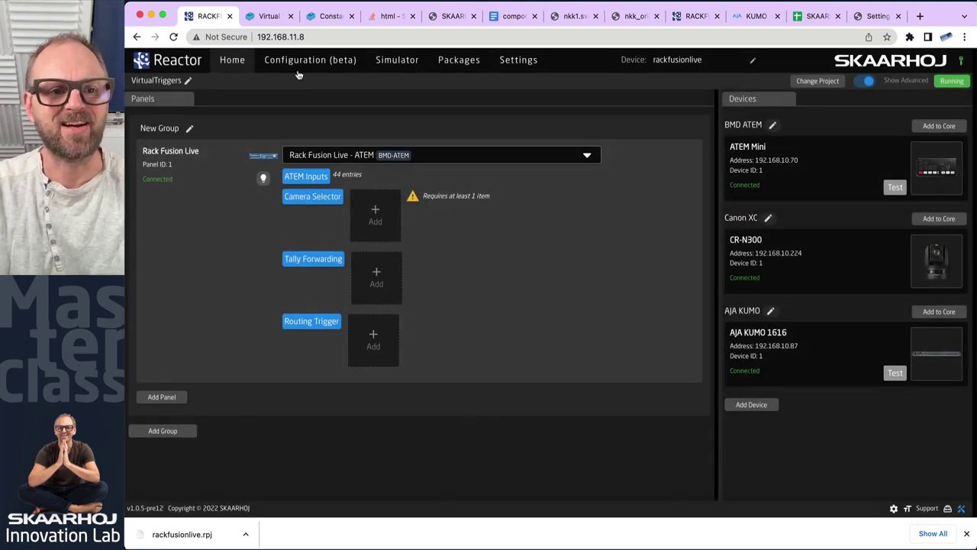
Assign the CR-N300 camera to the Camera Selector and enter the Configuration workspace
{"action": "left_click", "coordinate": [368, 203]}
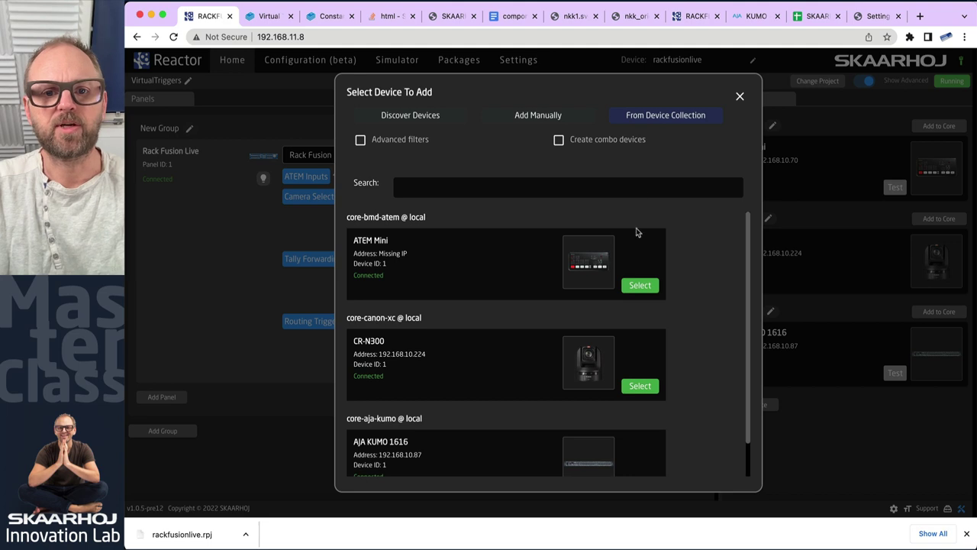
{"action": "scroll", "coordinate": [659, 325], "scroll_direction": "down", "scroll_amount": 1}
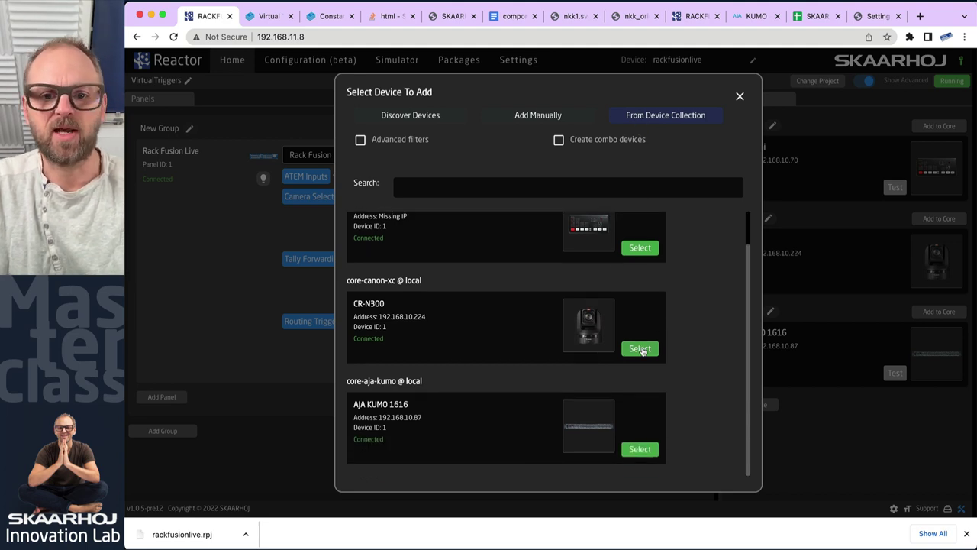
{"action": "left_click", "coordinate": [640, 349]}
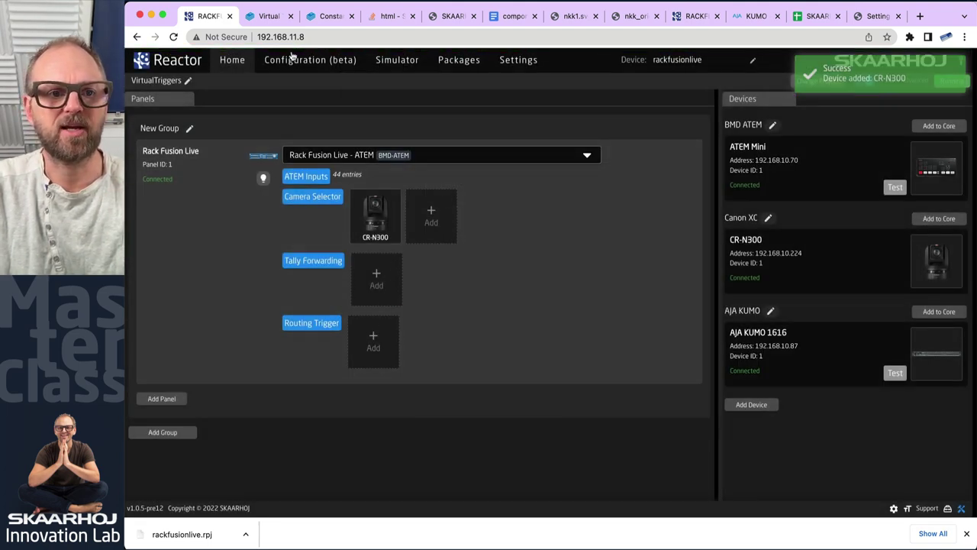
{"action": "left_click", "coordinate": [292, 59]}
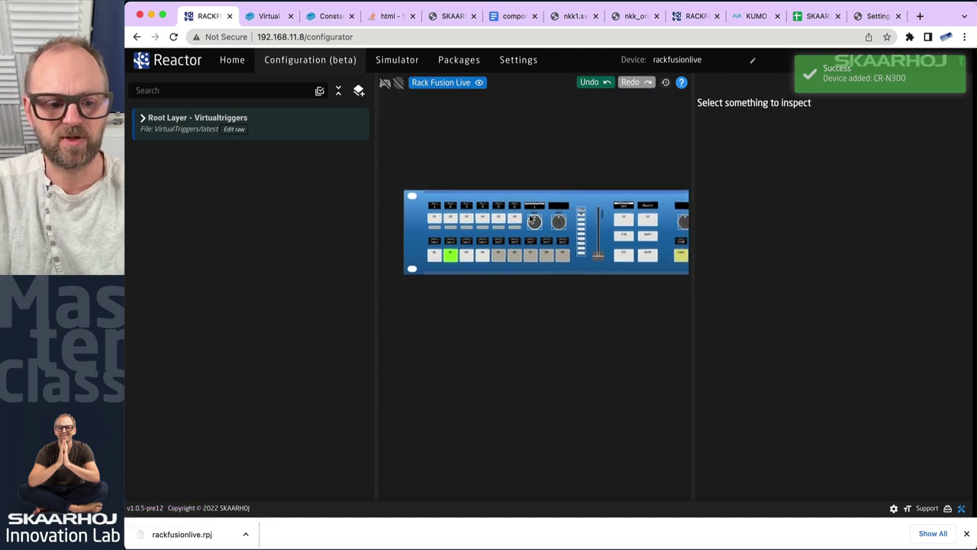
Zoom into the panel's input buttons, inspect the B1–B4 generator, and enable interactive preview
{"action": "scroll", "coordinate": [533, 221], "scroll_direction": "up", "scroll_amount": 5}
{"action": "left_click_drag", "start_coordinate": [405, 243], "coordinate": [634, 260]}
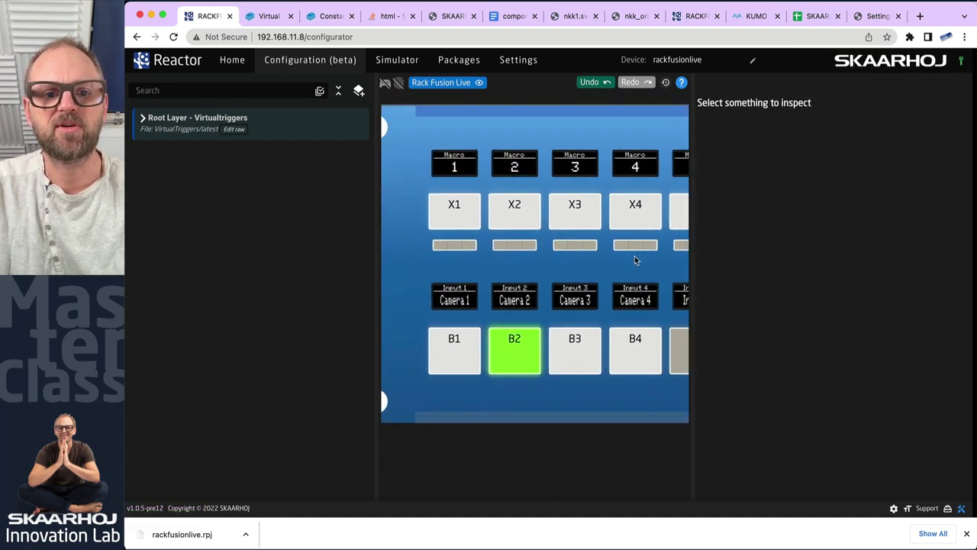
{"action": "left_click", "coordinate": [454, 349]}
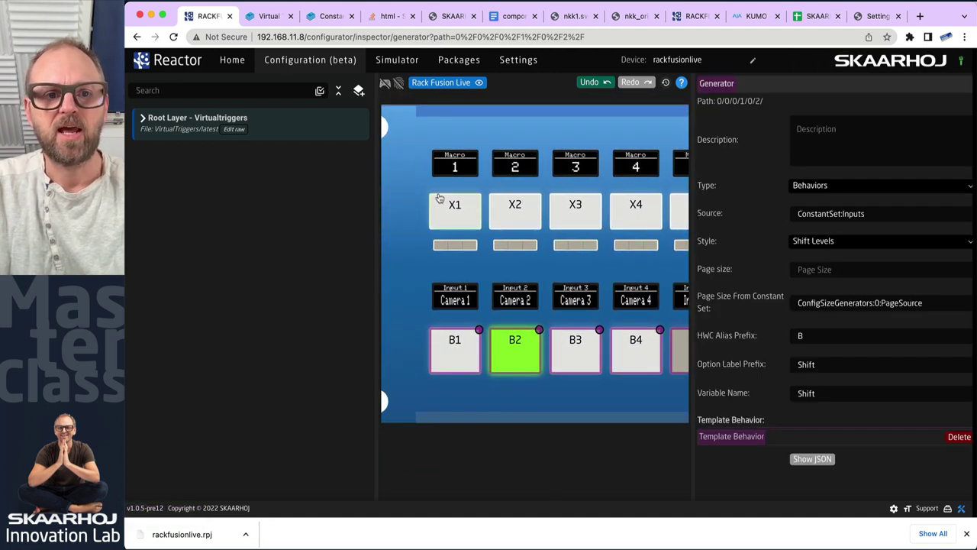
{"action": "left_click", "coordinate": [471, 394]}
Press inputs B1, B3, B2, B1, B2, B3 on the preview to change the lit input
{"action": "left_click", "coordinate": [467, 356]}
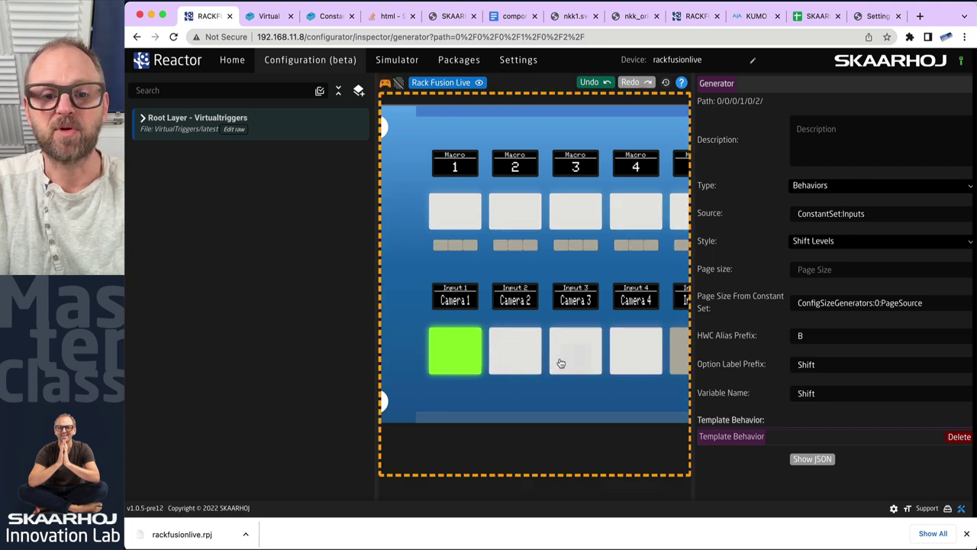
{"action": "left_click", "coordinate": [560, 364]}
{"action": "left_click", "coordinate": [519, 359]}
{"action": "left_click", "coordinate": [447, 359]}
{"action": "left_click", "coordinate": [540, 363]}
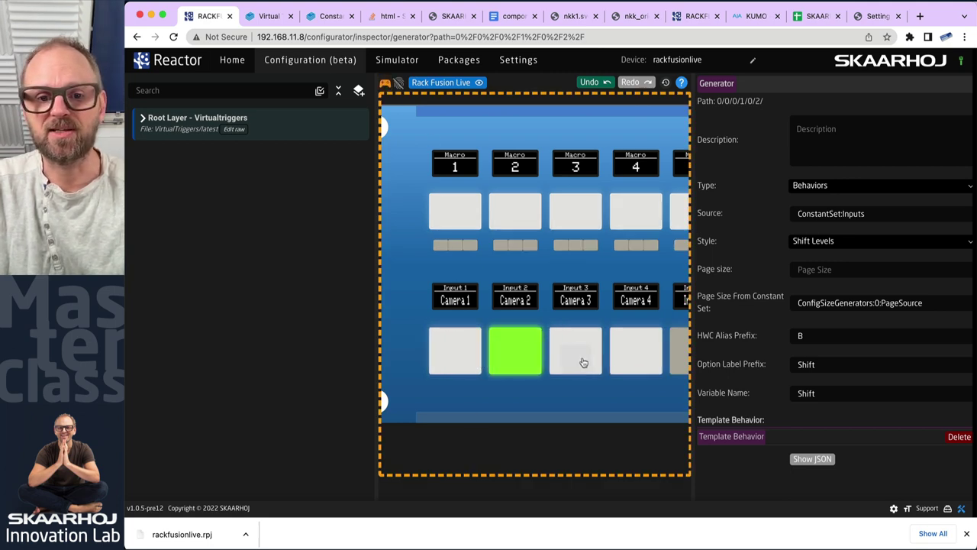
{"action": "left_click", "coordinate": [578, 357]}
{"action": "left_click_drag", "start_coordinate": [617, 356], "coordinate": [568, 317]}
In ATEM Software Control, toggle preview between CAM2 and CAM1, then return to Reactor
{"action": "key", "text": "super+Tab"}
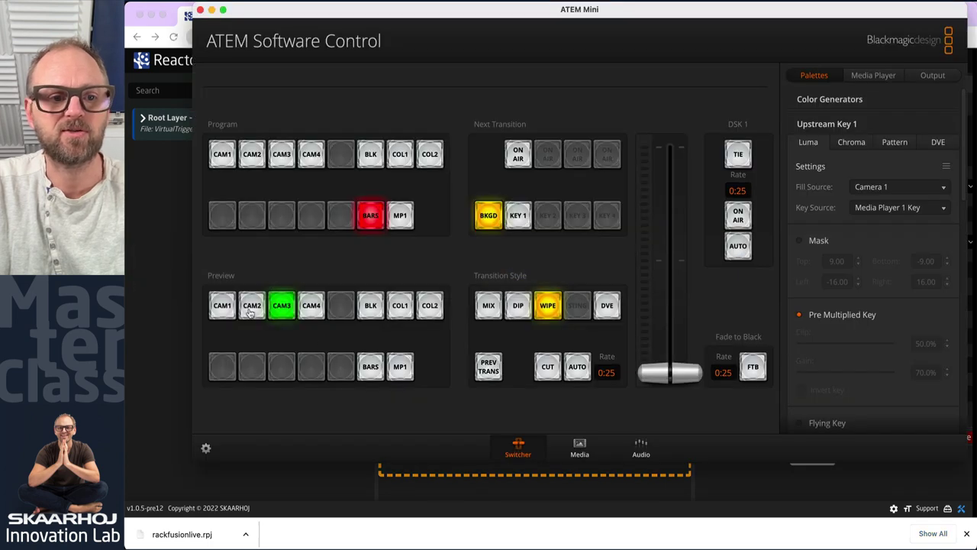
{"action": "left_click", "coordinate": [251, 313]}
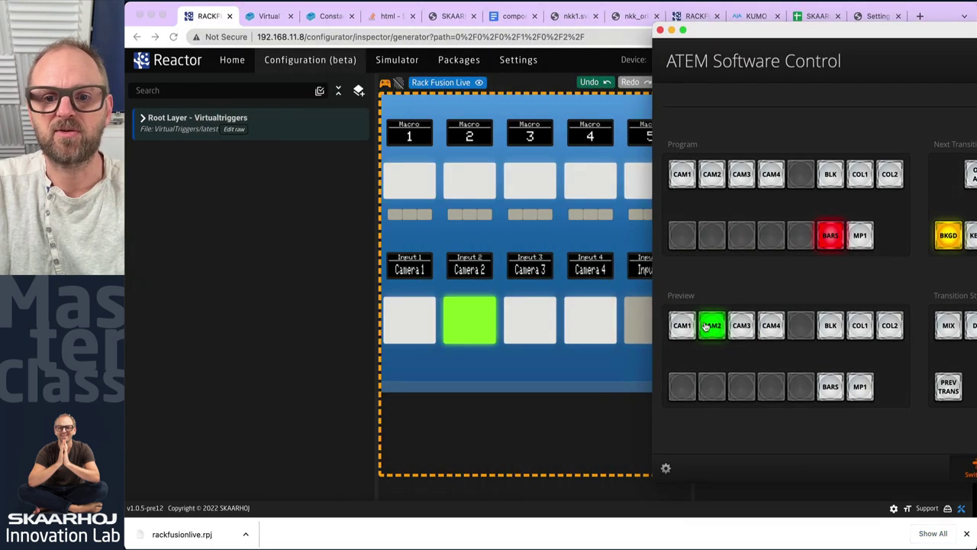
{"action": "left_click", "coordinate": [682, 326]}
{"action": "left_click", "coordinate": [710, 326]}
{"action": "left_click", "coordinate": [686, 328]}
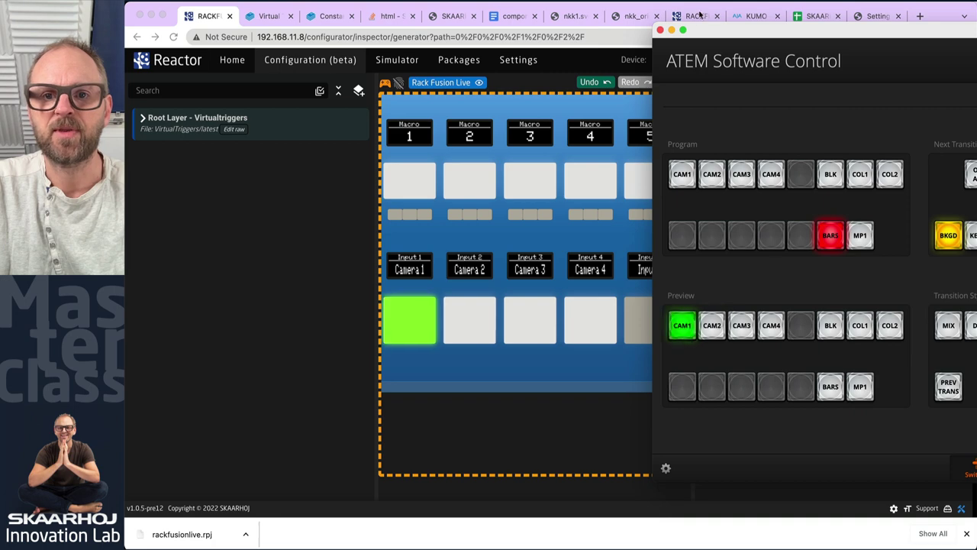
{"action": "left_click", "coordinate": [291, 230]}
Light Camera 2 then Camera 3, scroll to the CR-N300 section, and detach the camera page
{"action": "left_click", "coordinate": [462, 330]}
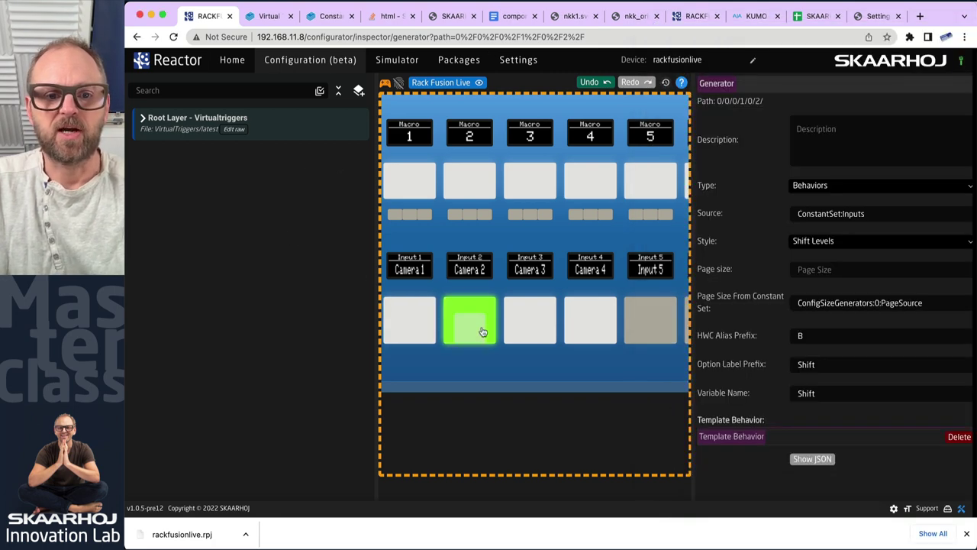
{"action": "left_click", "coordinate": [531, 327]}
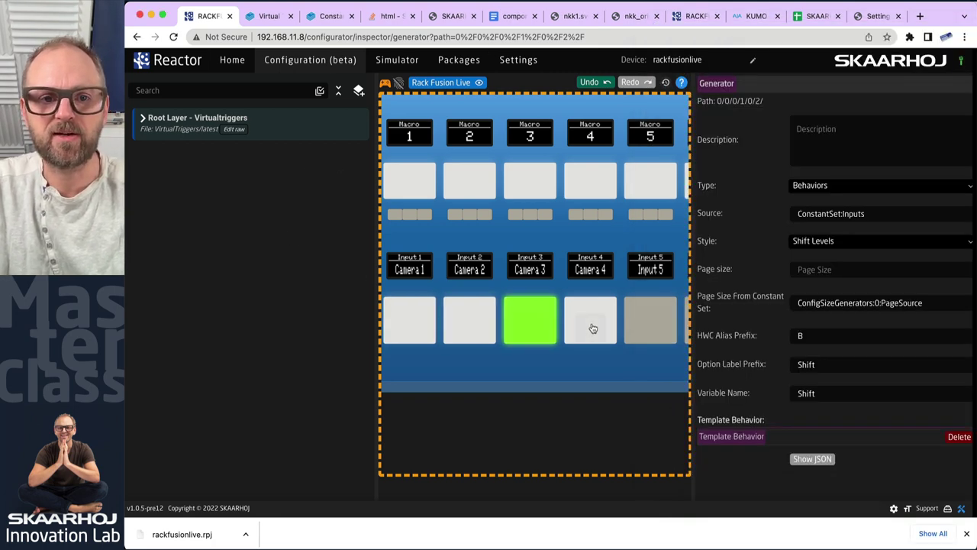
{"action": "scroll", "coordinate": [544, 233], "scroll_direction": "down", "scroll_amount": 3}
{"action": "scroll", "coordinate": [589, 235], "scroll_direction": "right", "scroll_amount": 10}
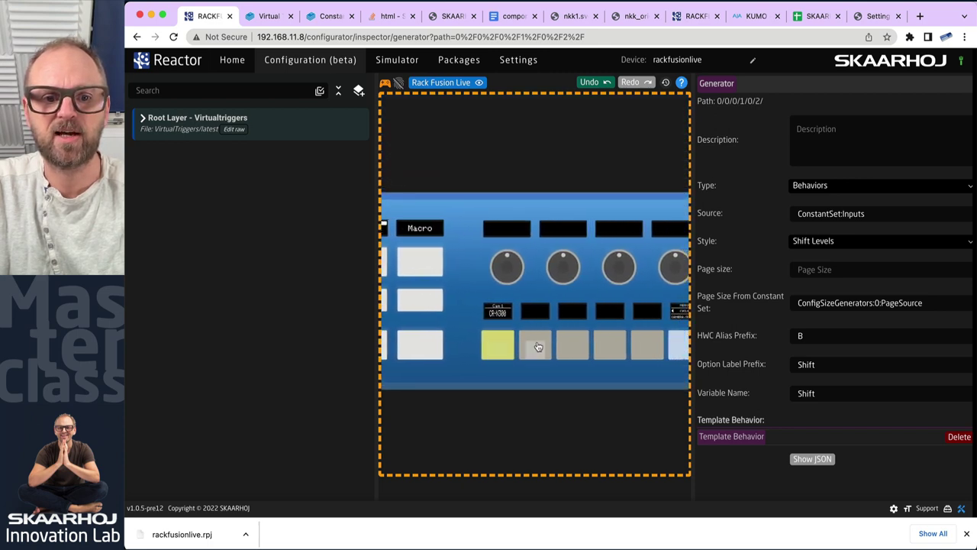
{"action": "scroll", "coordinate": [487, 293], "scroll_direction": "right", "scroll_amount": 5}
{"action": "scroll", "coordinate": [546, 286], "scroll_direction": "right", "scroll_amount": 2}
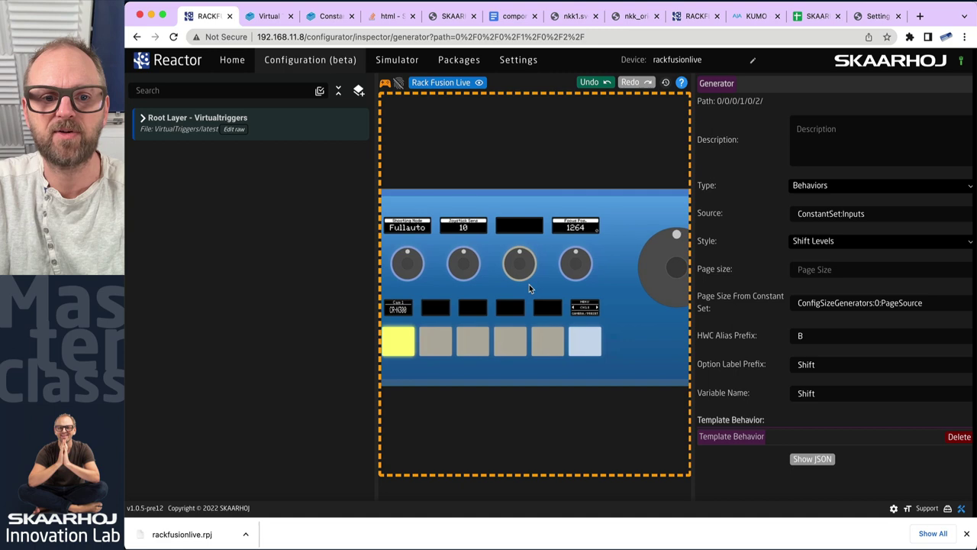
{"action": "scroll", "coordinate": [540, 291], "scroll_direction": "down", "scroll_amount": 2}
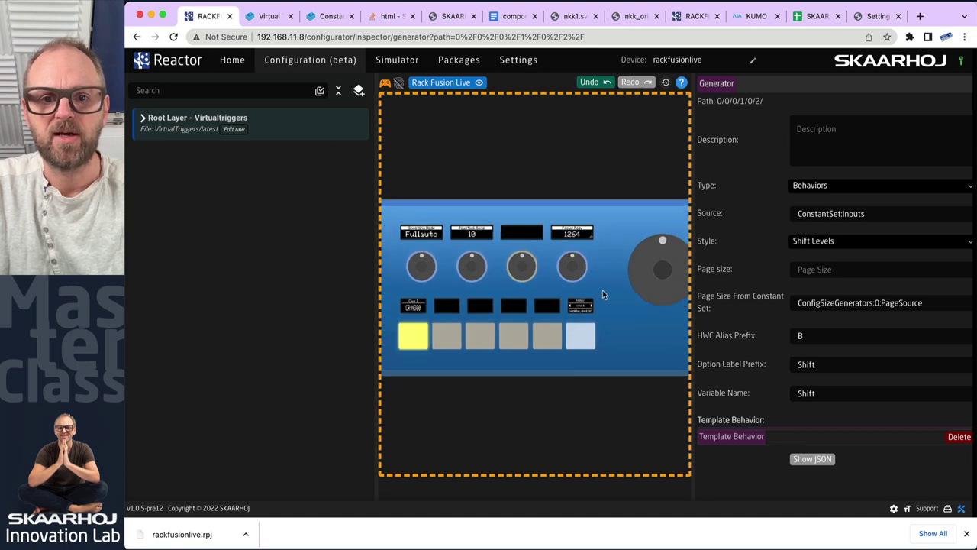
{"action": "left_click_drag", "start_coordinate": [874, 16], "coordinate": [732, 13]}
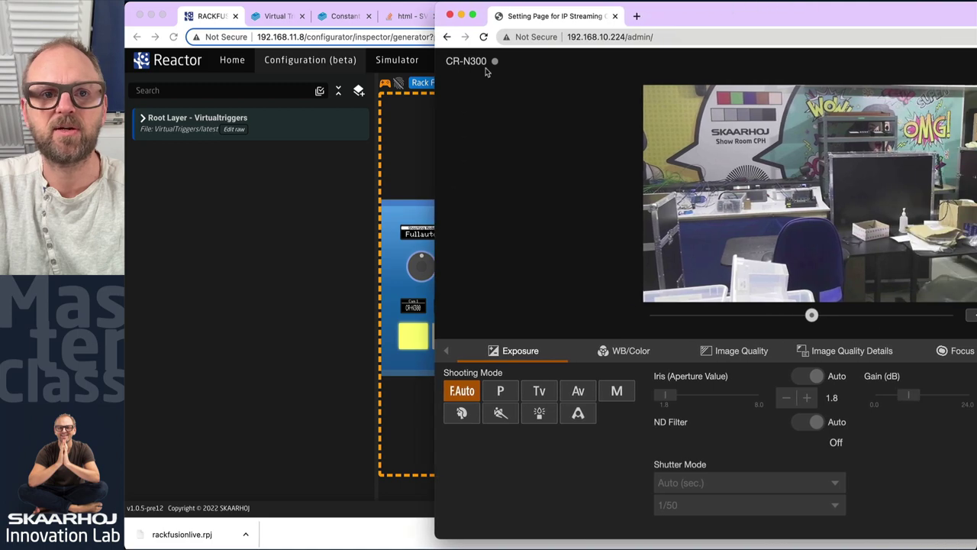
Dock Reactor on the left beside the CR-N300 page and pan the camera with the joystick
{"action": "key", "text": "super+grave"}
{"action": "left_click_drag", "start_coordinate": [975, 2], "coordinate": [643, 2]}
{"action": "scroll", "coordinate": [418, 209], "scroll_direction": "up", "scroll_amount": 5}
{"action": "left_click_drag", "start_coordinate": [381, 265], "coordinate": [406, 258]}
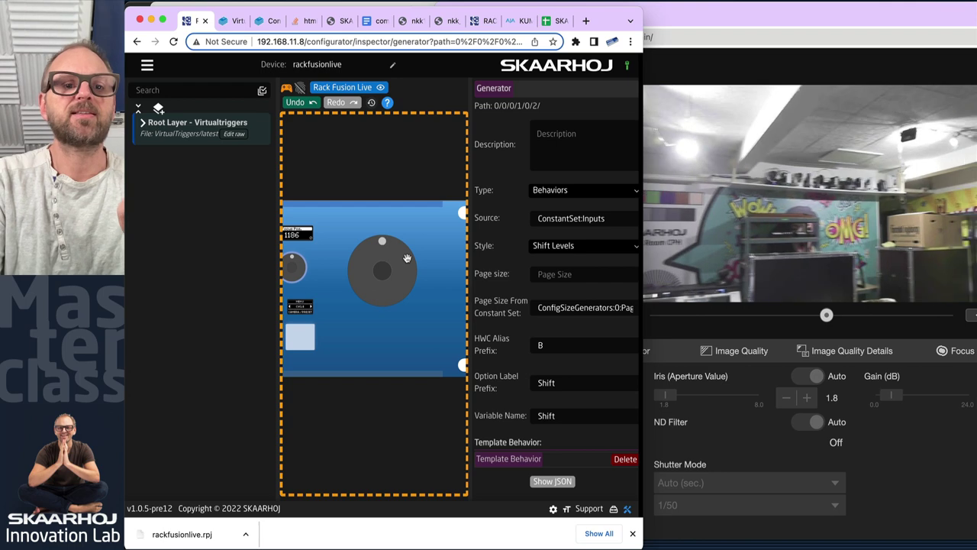
Open the panel Simulator from the main menu and widen its window to the screen edge
{"action": "left_click", "coordinate": [147, 65]}
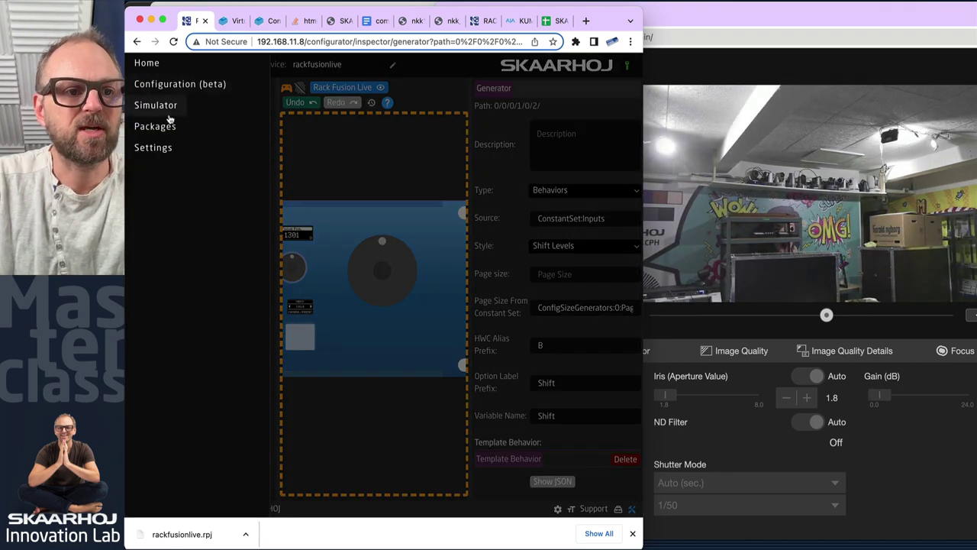
{"action": "left_click", "coordinate": [162, 104]}
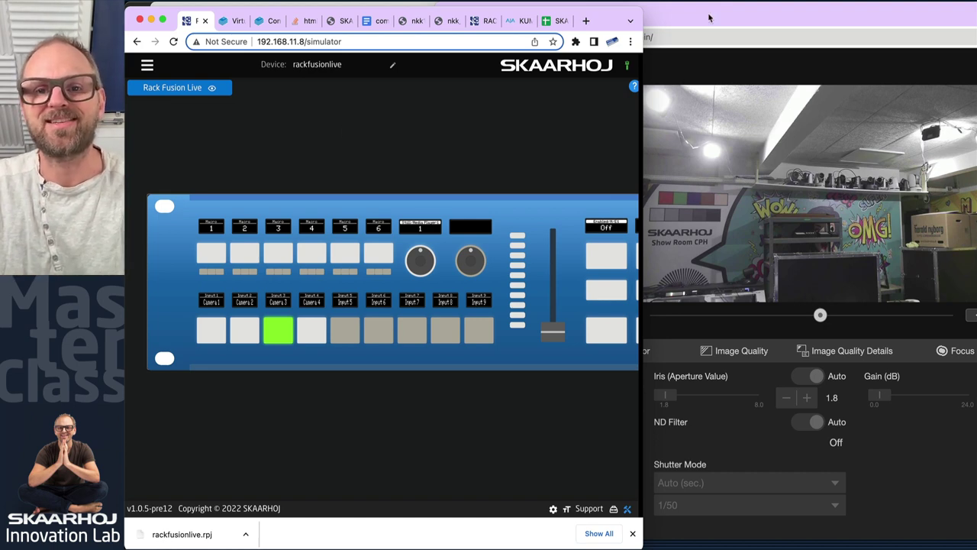
{"action": "left_click", "coordinate": [738, 16]}
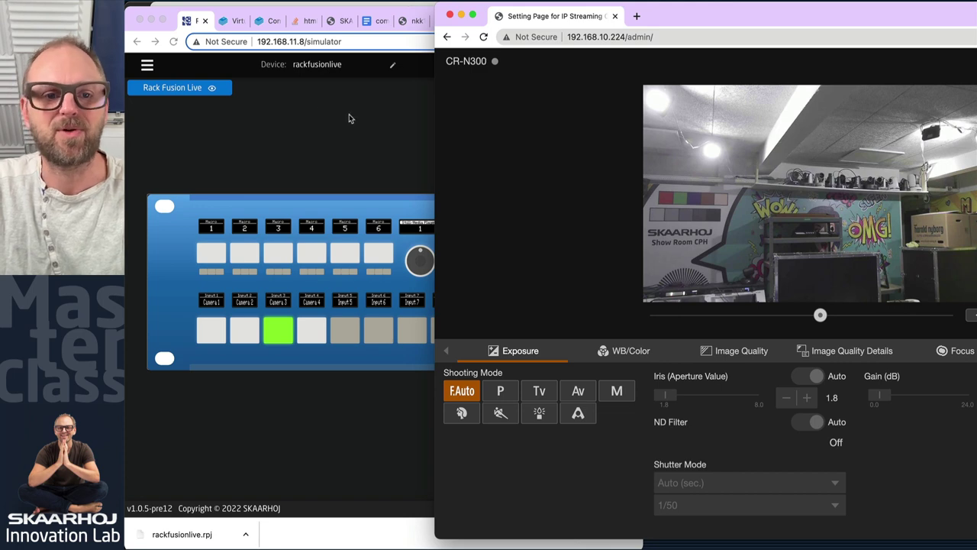
{"action": "left_click", "coordinate": [300, 115]}
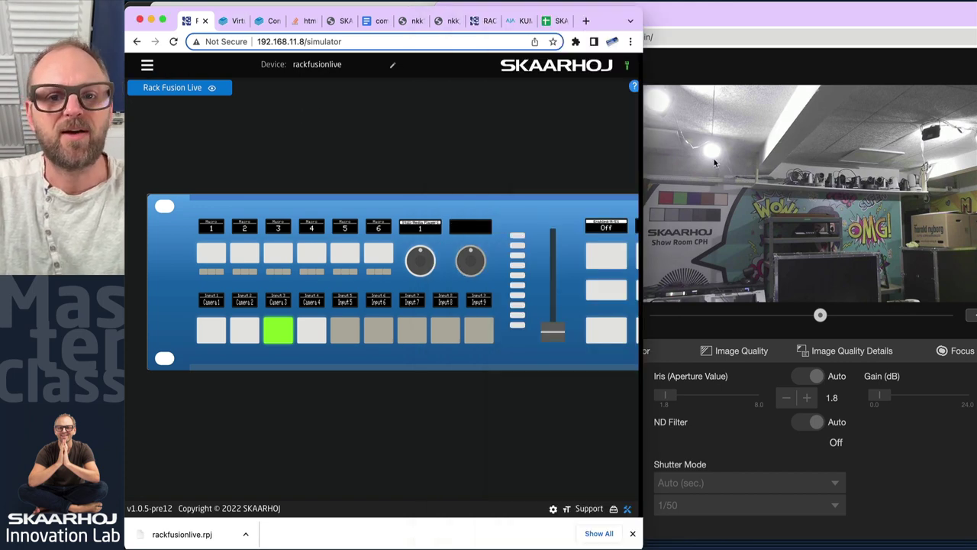
{"action": "double_click", "coordinate": [644, 143]}
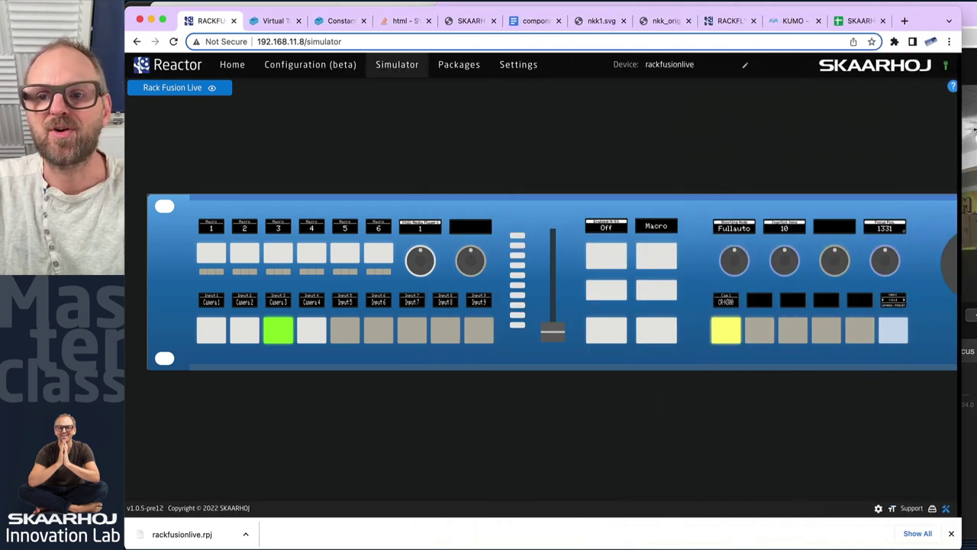
Visit the Reactor home and the KUMO 1616 router page, then reopen the Configuration workspace
{"action": "left_click", "coordinate": [232, 66]}
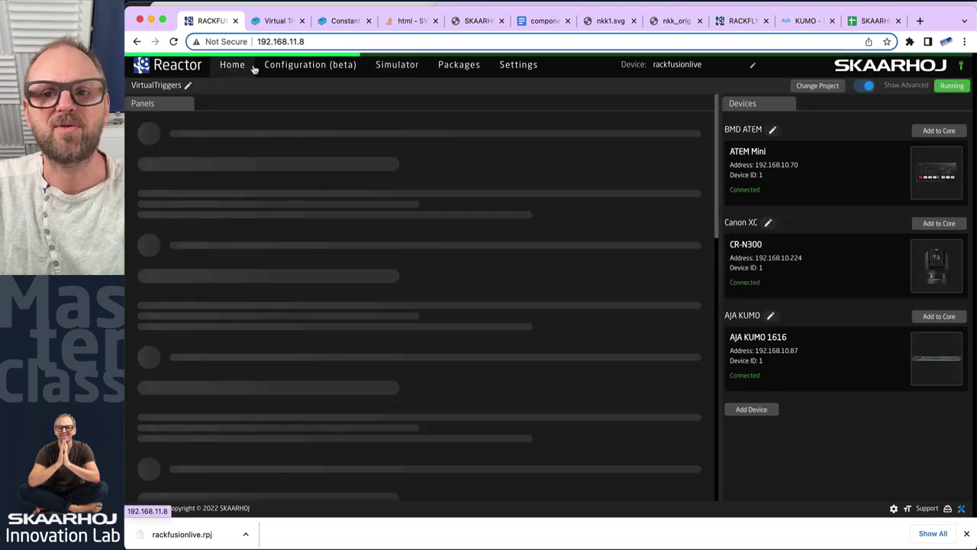
{"action": "left_click", "coordinate": [786, 19]}
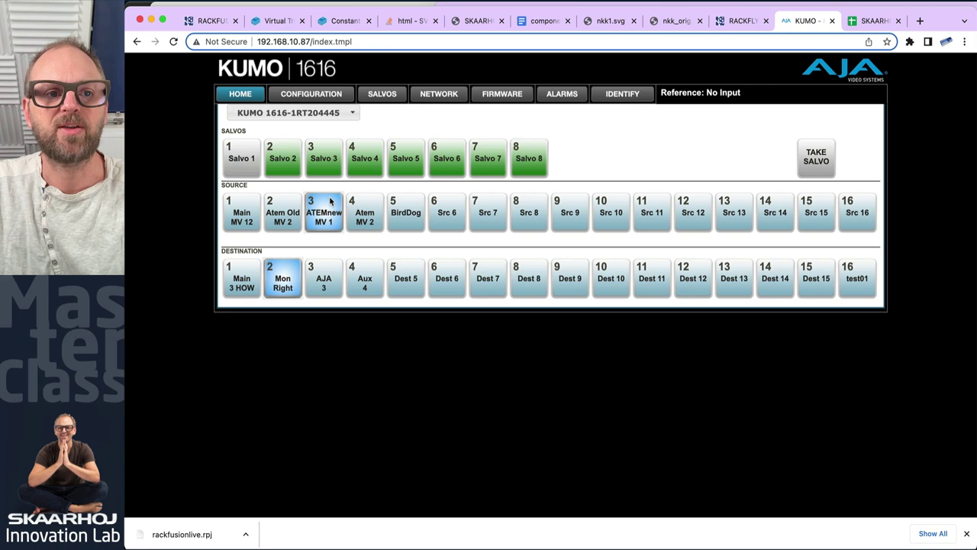
{"action": "left_click", "coordinate": [207, 21]}
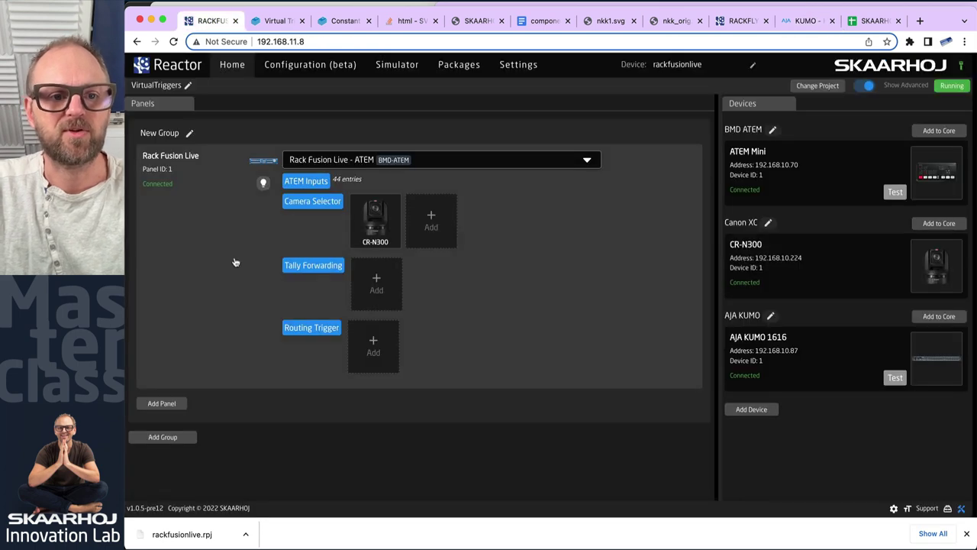
{"action": "left_click", "coordinate": [294, 65]}
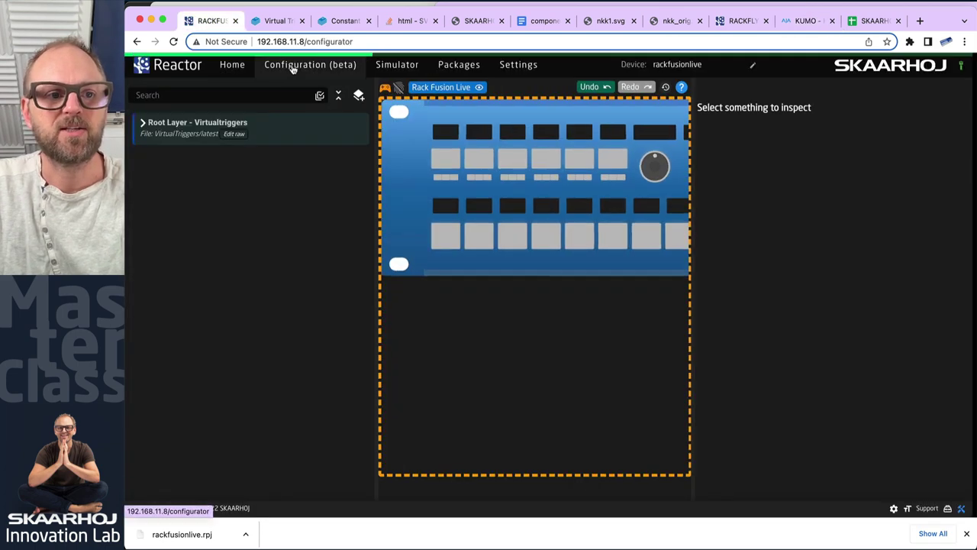
Expand the root, Default Rack Fusion Live Configuration and Rack Fusion Live - ATEM layers
{"action": "left_click", "coordinate": [152, 128]}
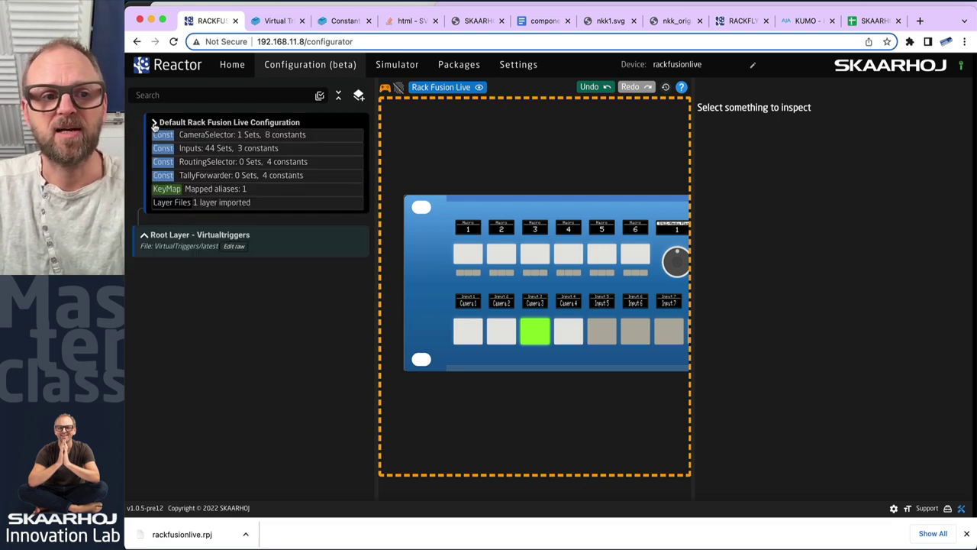
{"action": "left_click", "coordinate": [154, 124]}
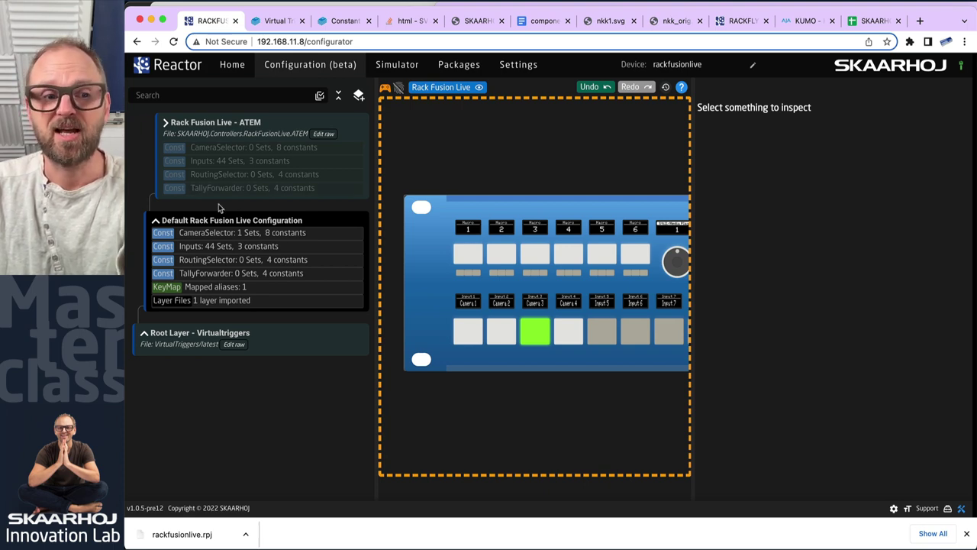
{"action": "left_click", "coordinate": [167, 124]}
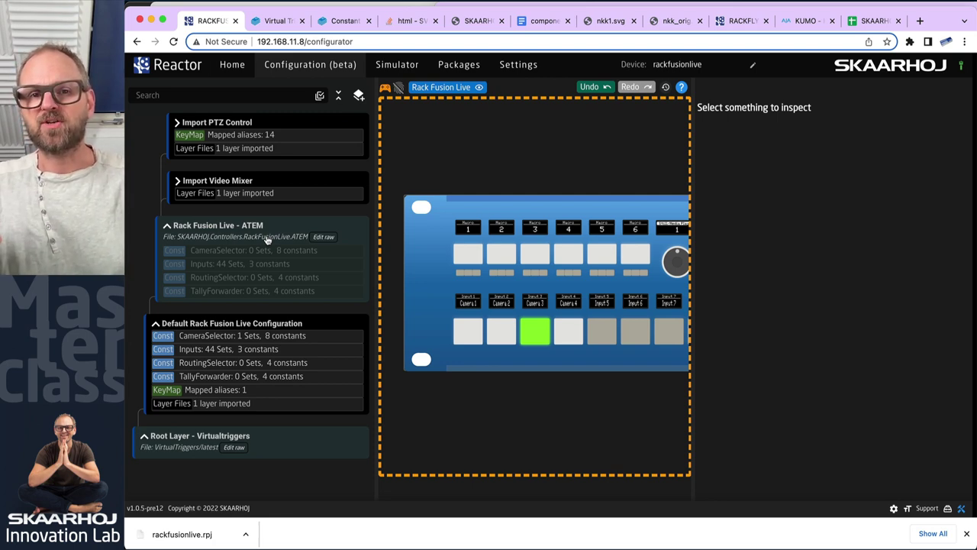
Pan the Rack Fusion Live controller preview to look over its knobs and displays
{"action": "scroll", "coordinate": [616, 245], "scroll_direction": "right", "scroll_amount": 5}
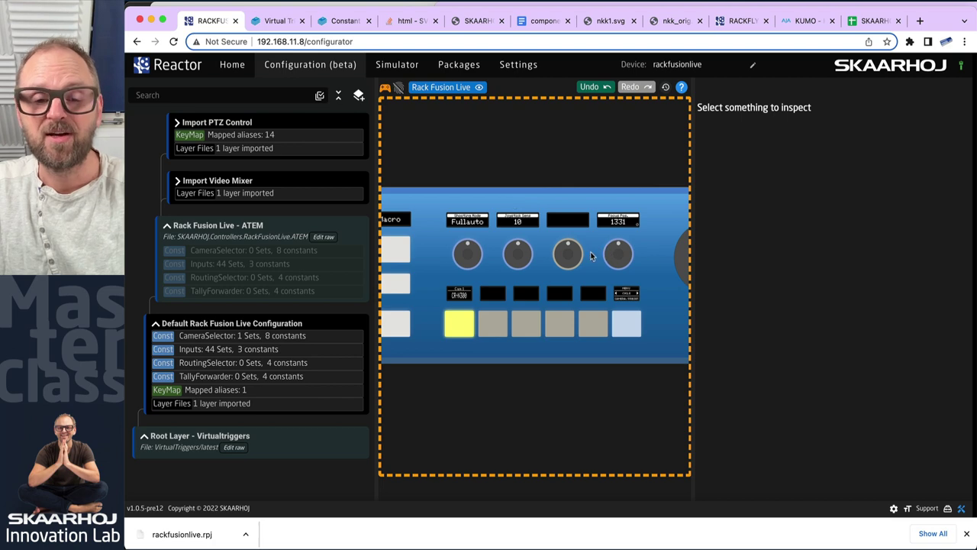
{"action": "scroll", "coordinate": [433, 292], "scroll_direction": "right", "scroll_amount": 5}
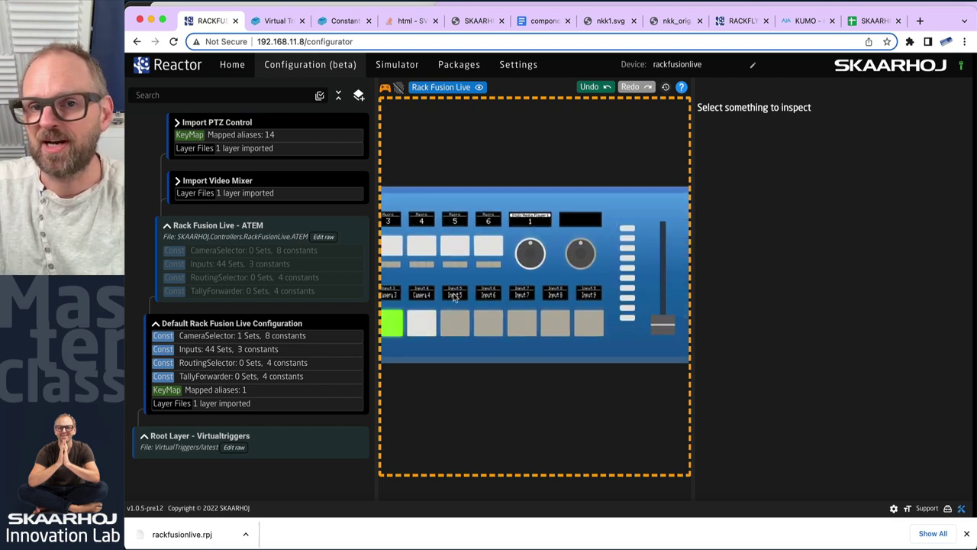
{"action": "scroll", "coordinate": [639, 243], "scroll_direction": "right", "scroll_amount": 10}
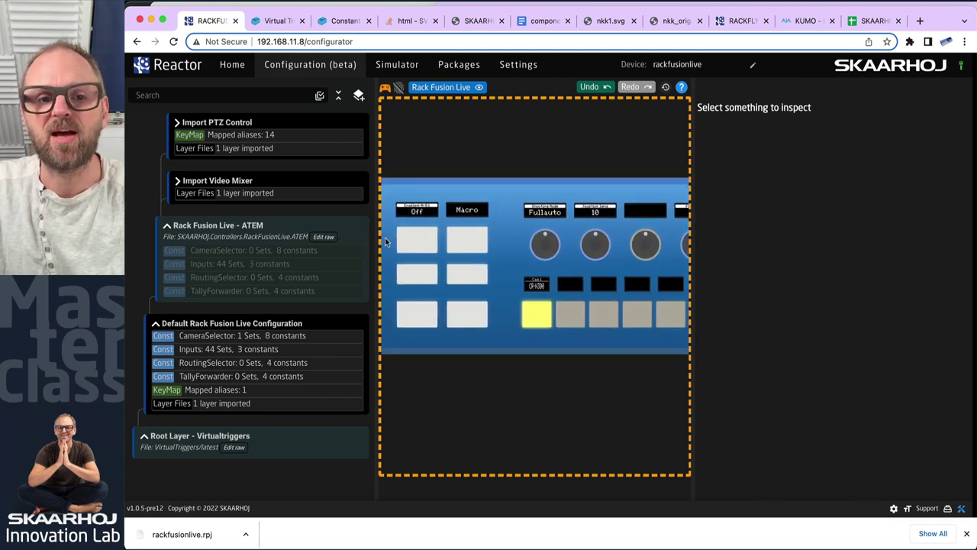
{"action": "scroll", "coordinate": [535, 260], "scroll_direction": "left", "scroll_amount": 5}
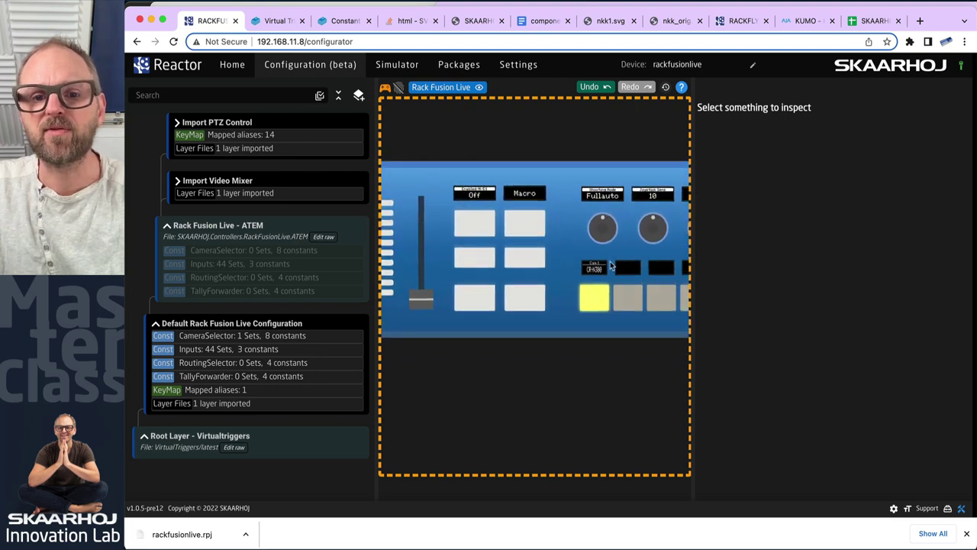
{"action": "left_click_drag", "start_coordinate": [610, 261], "coordinate": [523, 261]}
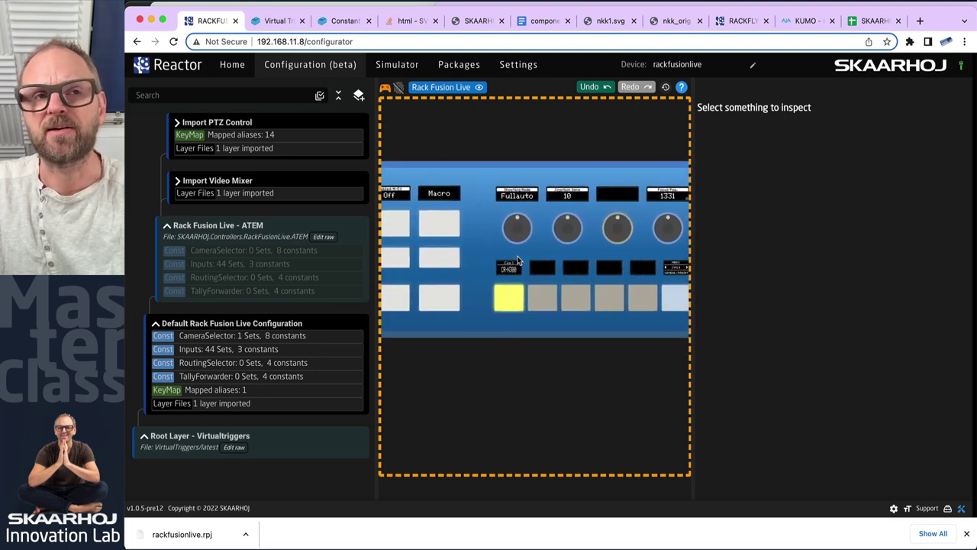
{"action": "scroll", "coordinate": [522, 257], "scroll_direction": "left", "scroll_amount": 5}
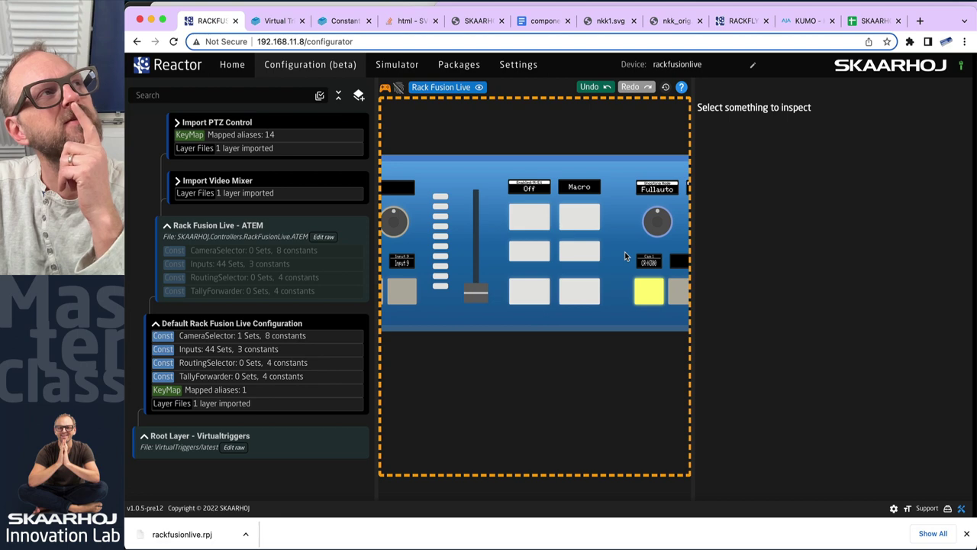
{"action": "left_click_drag", "start_coordinate": [624, 255], "coordinate": [474, 271]}
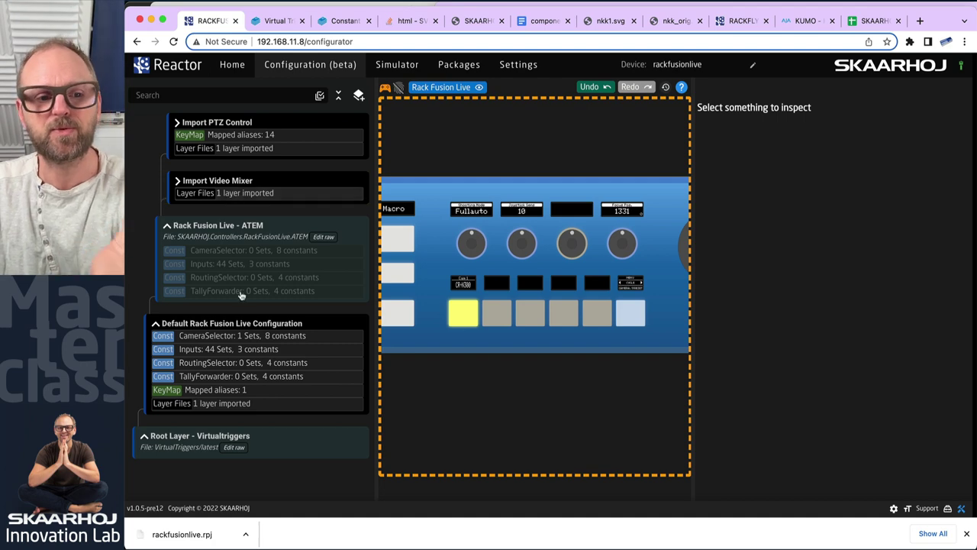
On the Root Layer, create the virtual trigger 'Input1 To Kumo Out 2 Input 2' and open it
{"action": "left_click", "coordinate": [267, 443]}
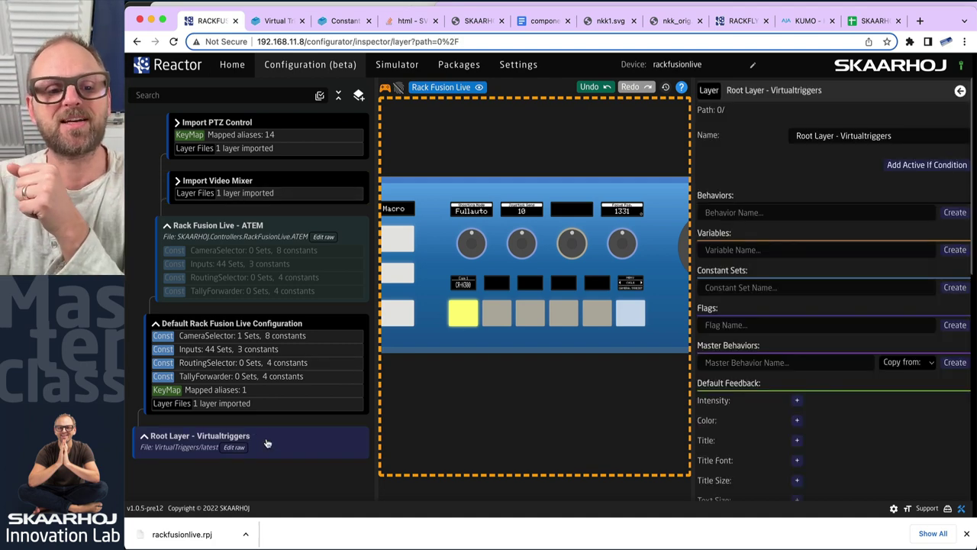
{"action": "left_click", "coordinate": [144, 438]}
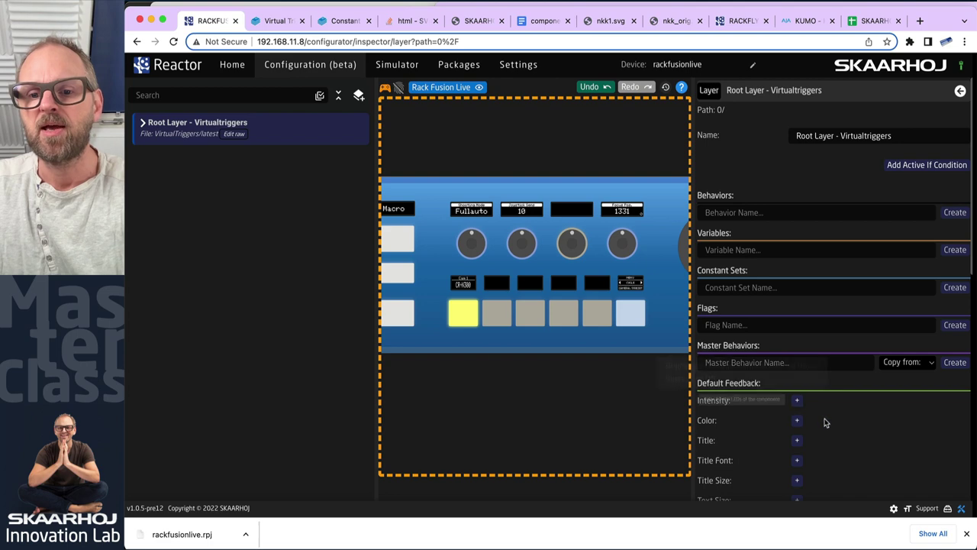
{"action": "scroll", "coordinate": [823, 416], "scroll_direction": "down", "scroll_amount": 10}
{"action": "scroll", "coordinate": [823, 416], "scroll_direction": "down", "scroll_amount": 5}
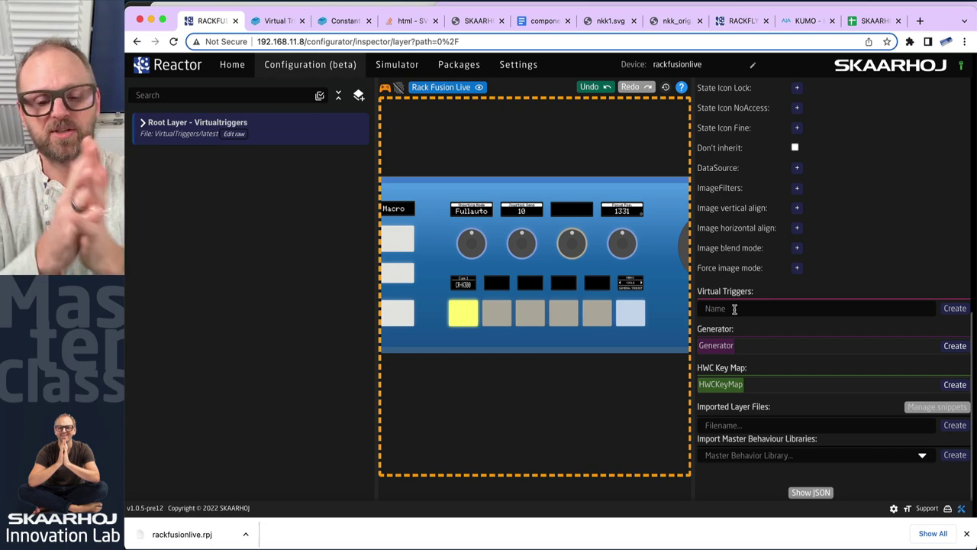
{"action": "left_click", "coordinate": [734, 309]}
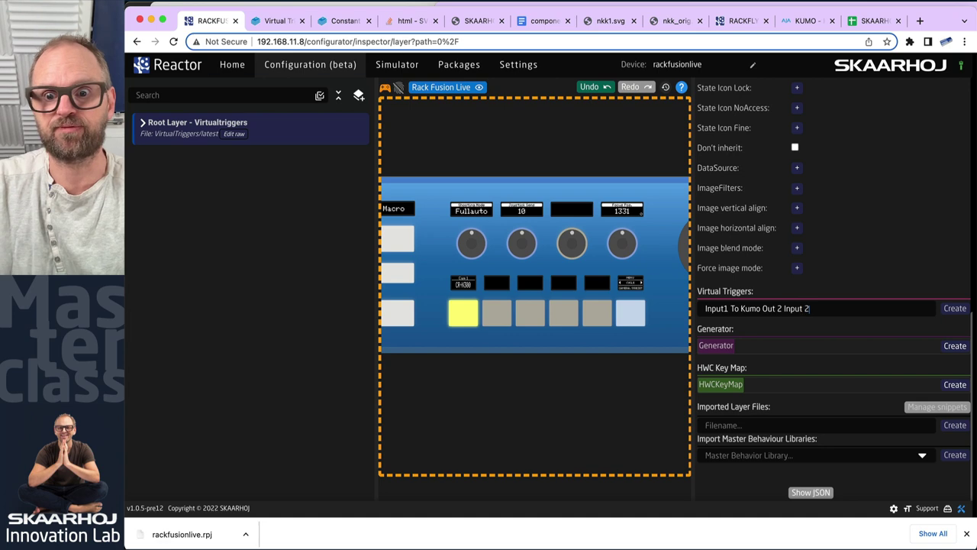
{"action": "left_click", "coordinate": [954, 308]}
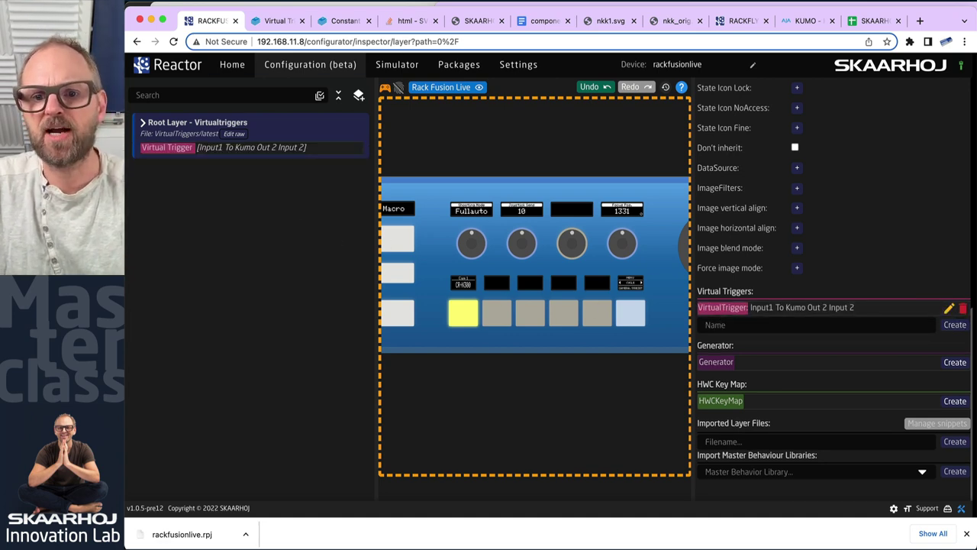
{"action": "left_click", "coordinate": [722, 307]}
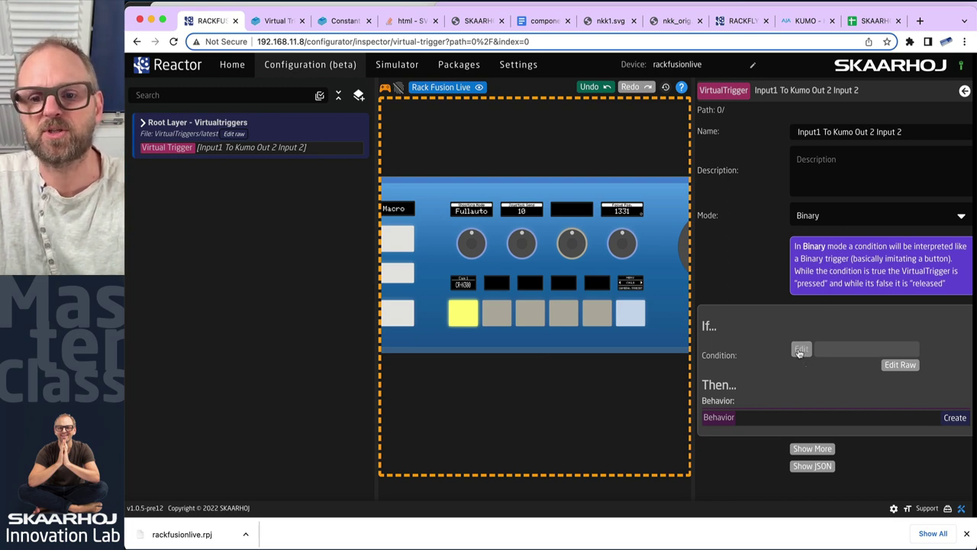
Create a variable named Test on the root layer and open its settings
{"action": "left_click", "coordinate": [269, 135]}
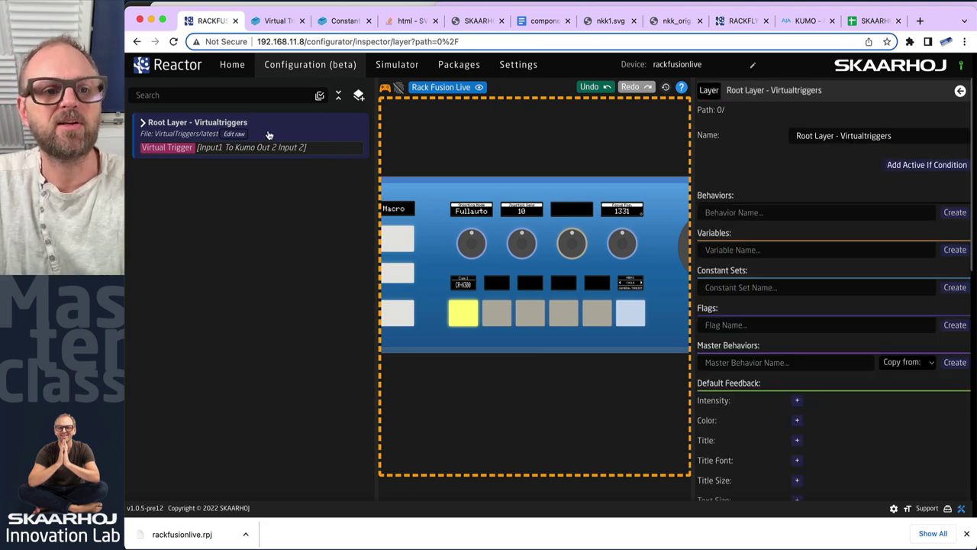
{"action": "left_click", "coordinate": [732, 252]}
{"action": "type", "text": "Test"}
{"action": "left_click", "coordinate": [952, 250]}
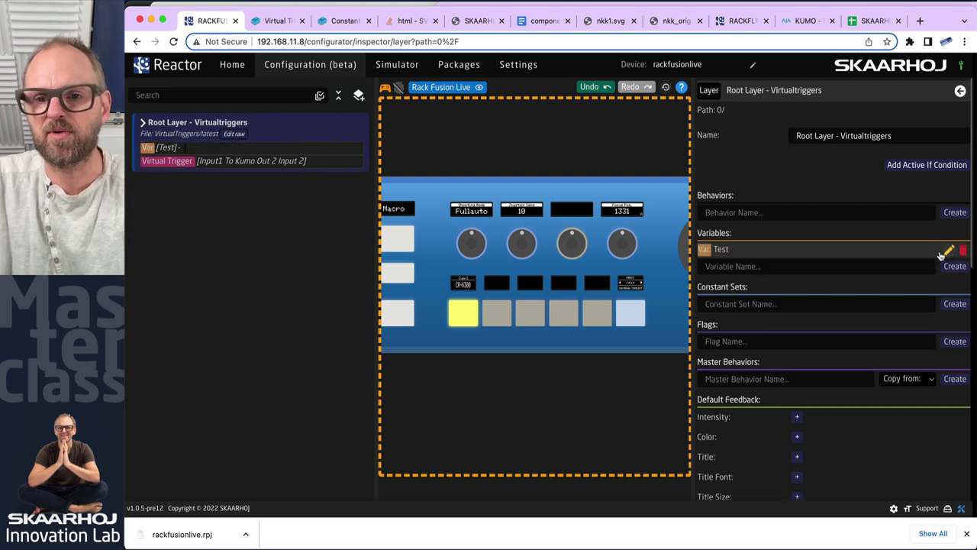
{"action": "left_click", "coordinate": [725, 254]}
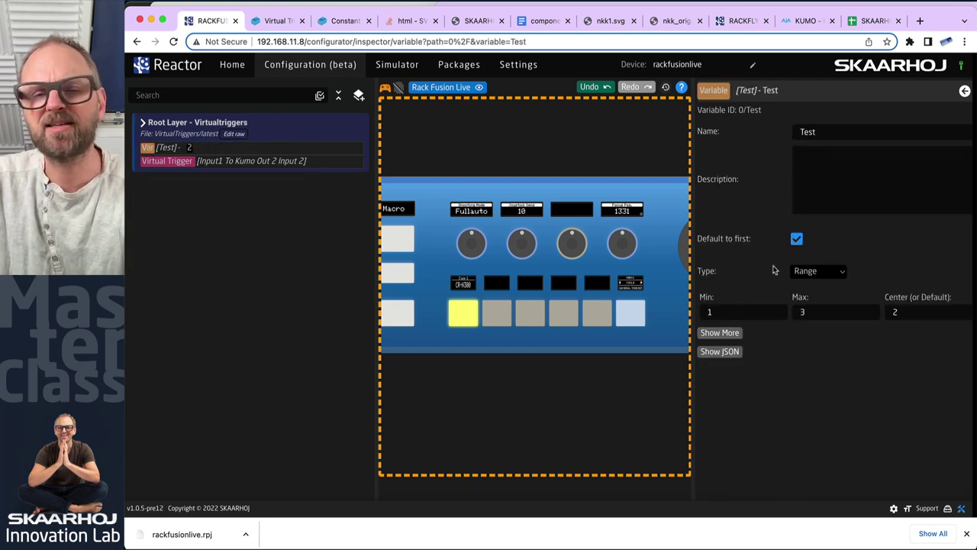
Make Test an Options variable with values on and off, defaulting to off
{"action": "left_click", "coordinate": [832, 271]}
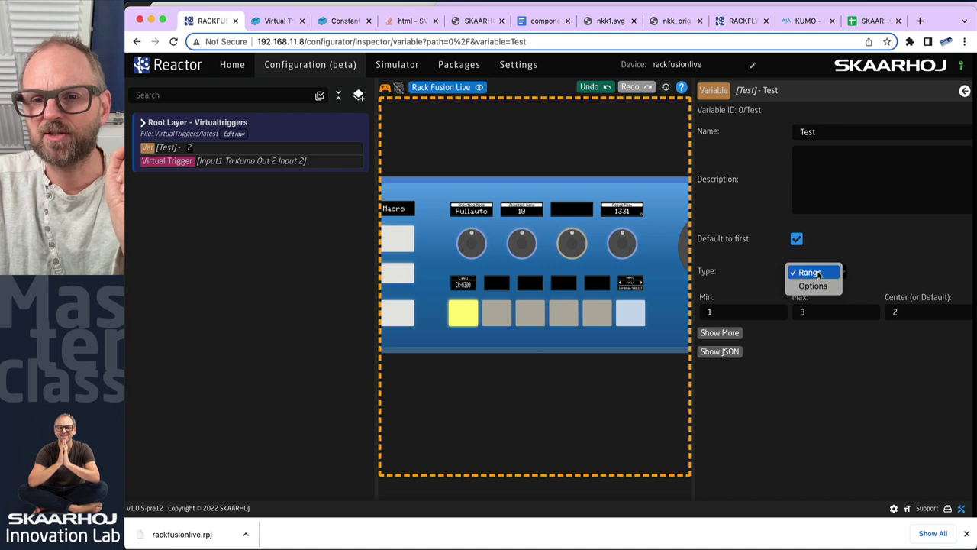
{"action": "left_click", "coordinate": [835, 271]}
{"action": "left_click", "coordinate": [814, 312]}
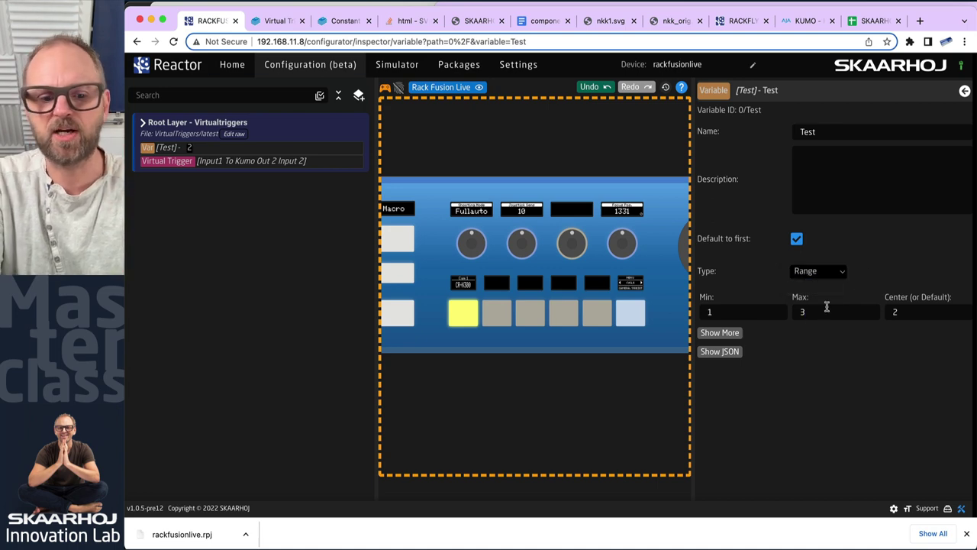
{"action": "left_click", "coordinate": [814, 272]}
{"action": "left_click", "coordinate": [812, 285]}
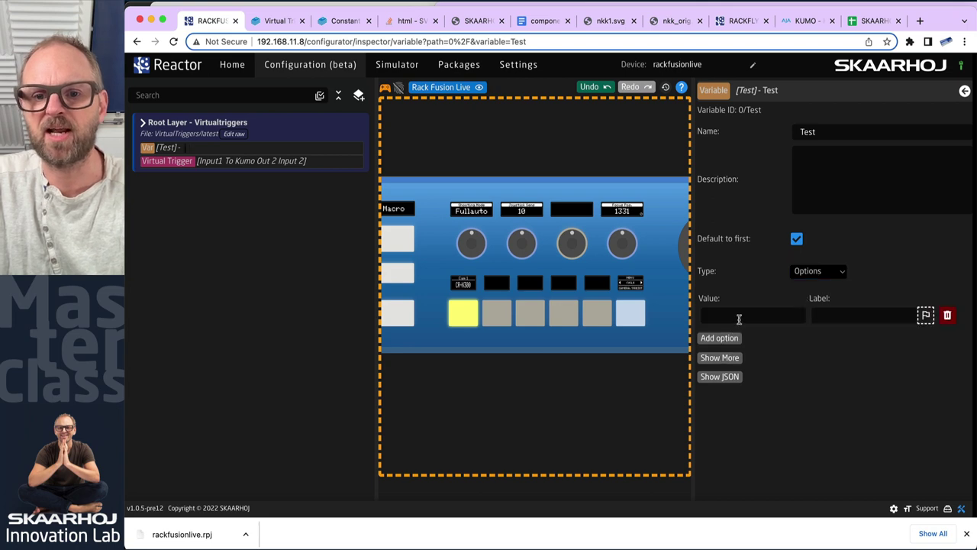
{"action": "type", "text": "on"}
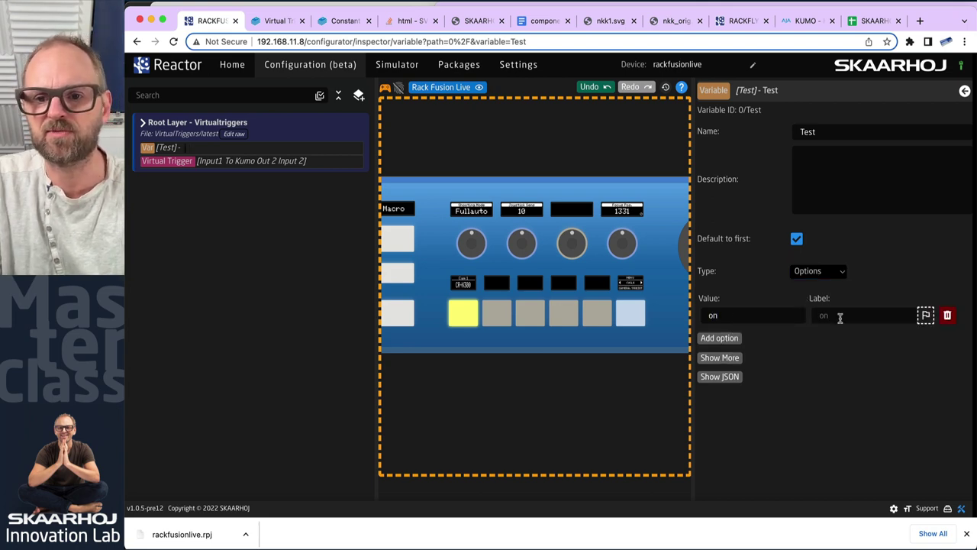
{"action": "left_click", "coordinate": [720, 338]}
{"action": "type", "text": "of"}
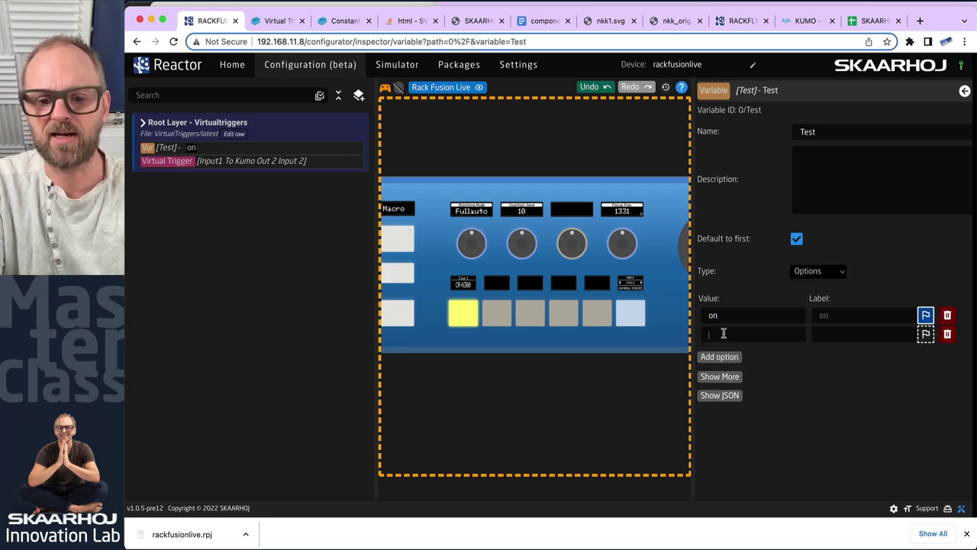
{"action": "type", "text": "f"}
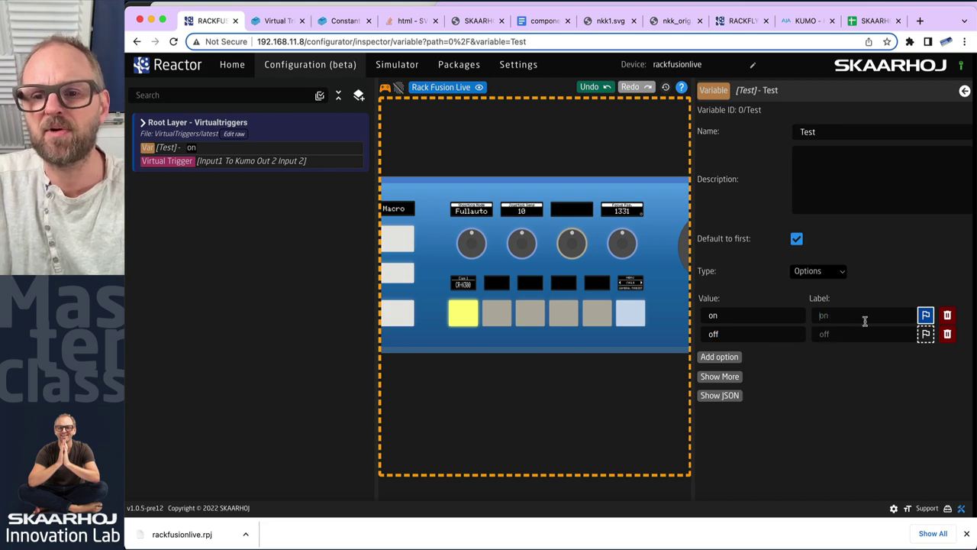
{"action": "left_click", "coordinate": [925, 334]}
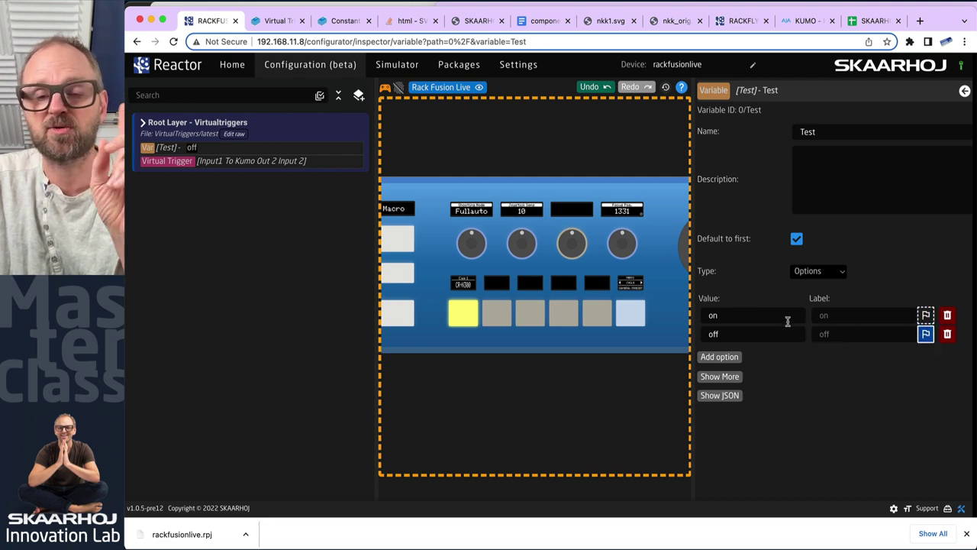
{"action": "left_click", "coordinate": [227, 164]}
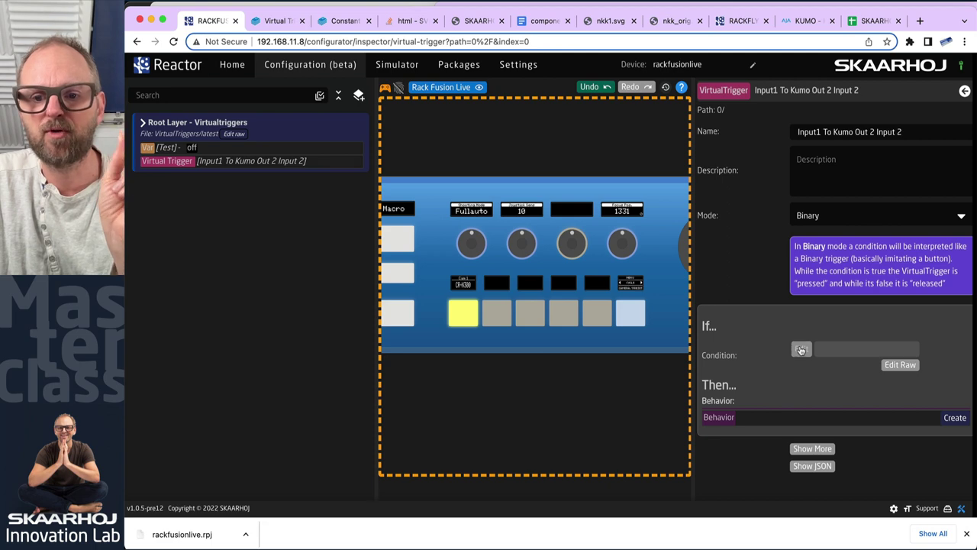
Set the condition's first statement to the ATEM Mini Program Input Video Source on M/E 1
{"action": "left_click", "coordinate": [801, 350]}
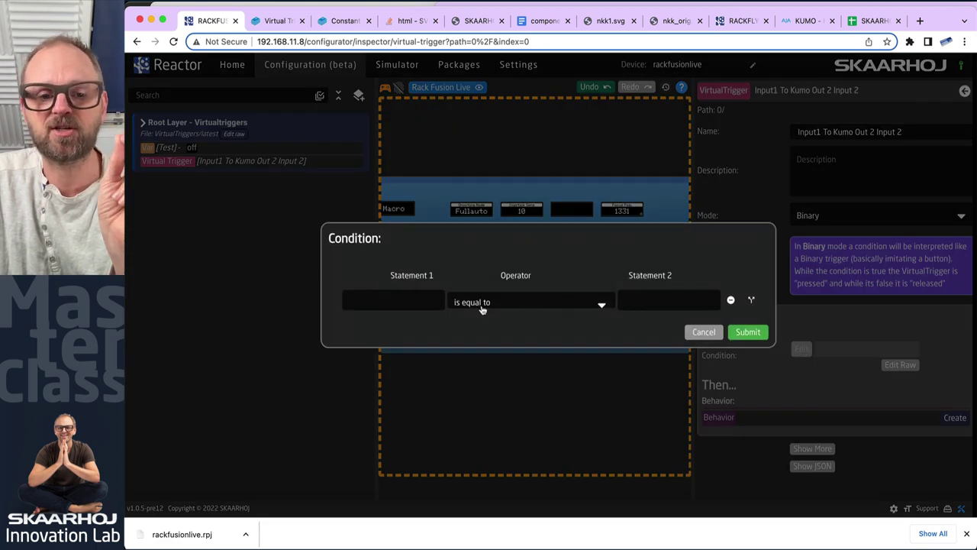
{"action": "left_click", "coordinate": [418, 296]}
{"action": "left_click", "coordinate": [377, 271]}
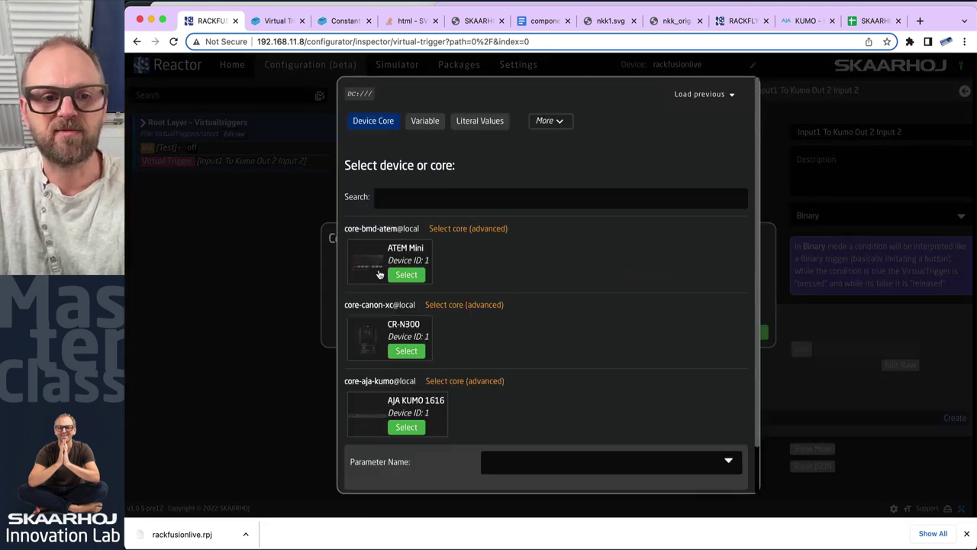
{"action": "left_click", "coordinate": [406, 276]}
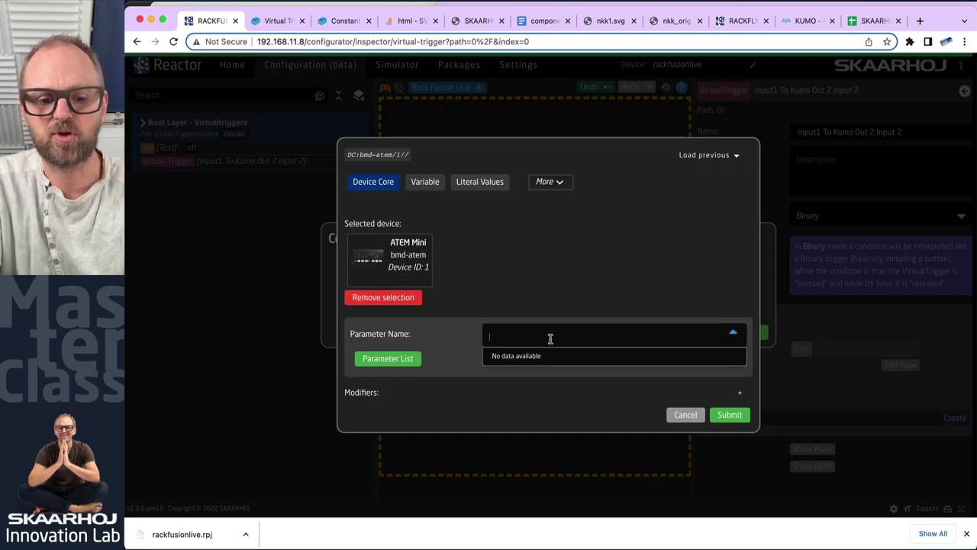
{"action": "type", "text": "program"}
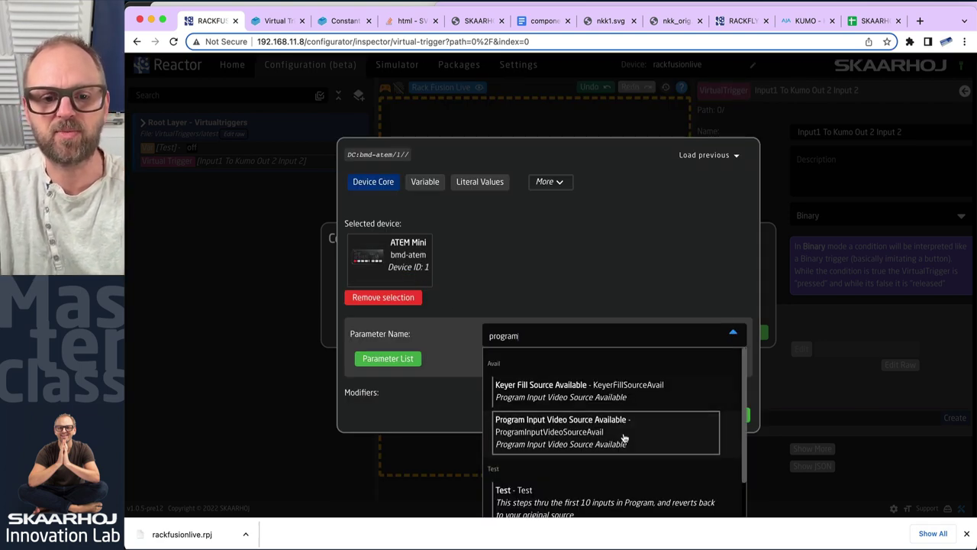
{"action": "scroll", "coordinate": [622, 439], "scroll_direction": "down", "scroll_amount": 1}
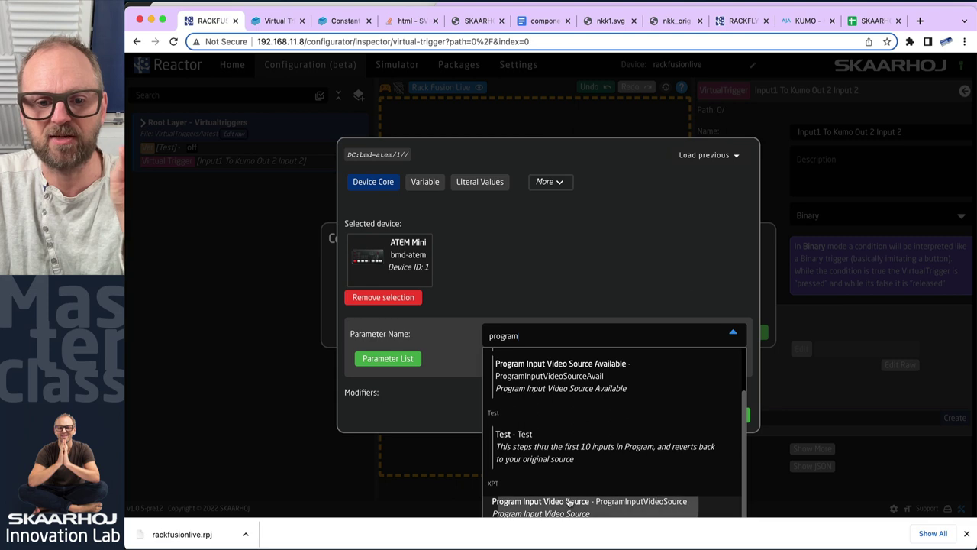
{"action": "left_click", "coordinate": [580, 504]}
{"action": "left_click", "coordinate": [692, 356]}
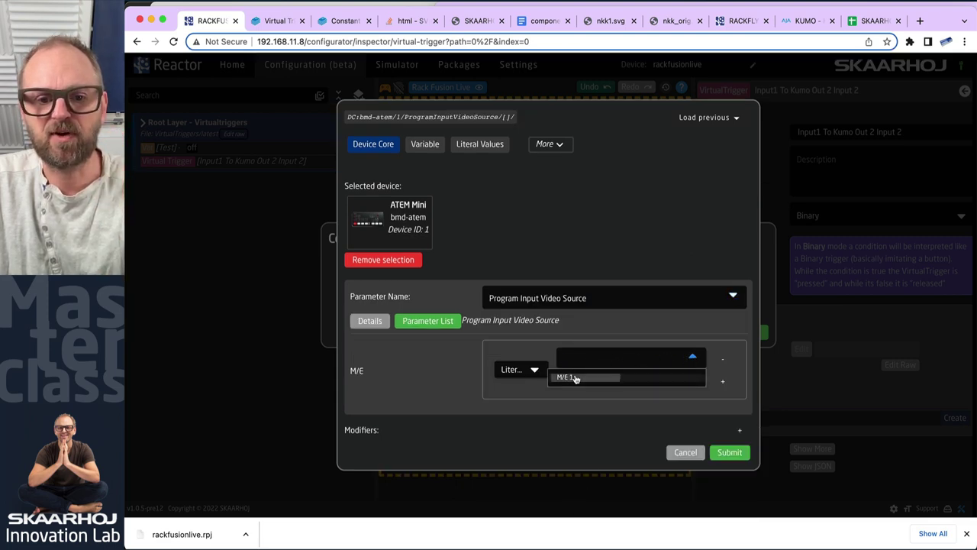
{"action": "left_click", "coordinate": [573, 372]}
{"action": "left_click", "coordinate": [730, 452]}
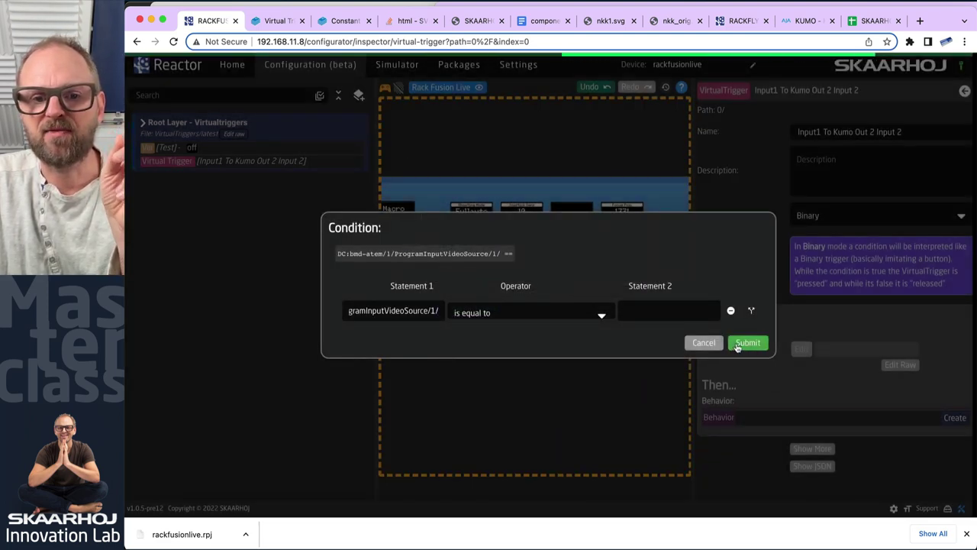
Compare it against the literal value 1 and save the condition
{"action": "left_click", "coordinate": [675, 311]}
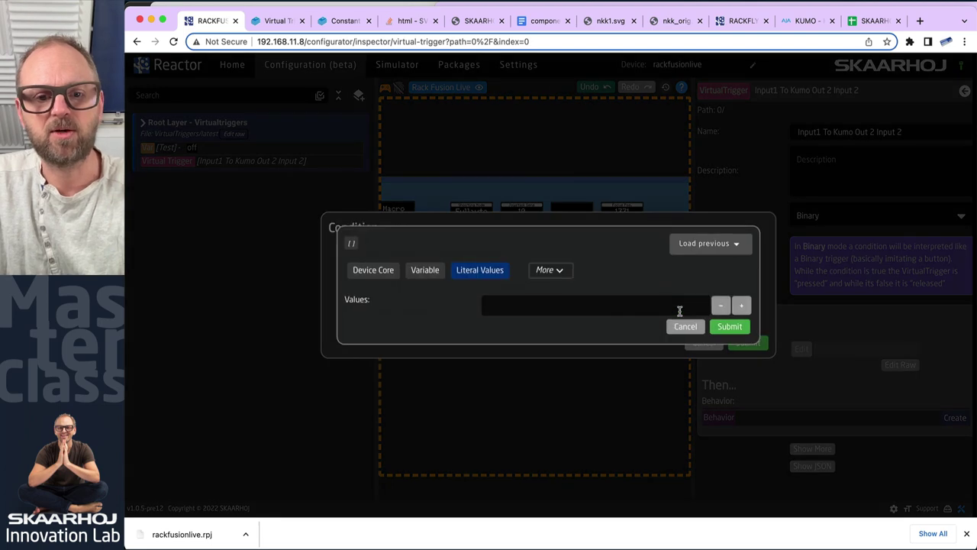
{"action": "type", "text": "1"}
{"action": "left_click", "coordinate": [729, 326]}
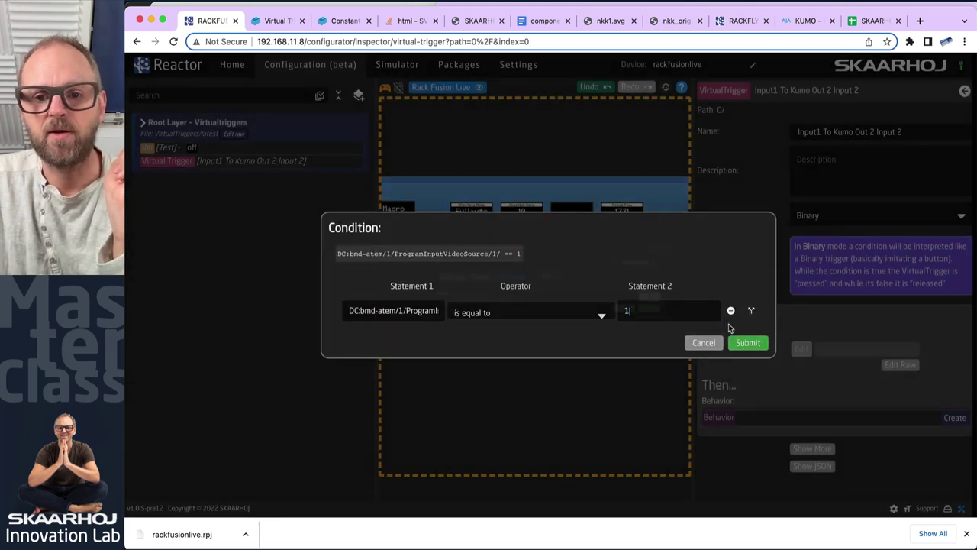
{"action": "left_click", "coordinate": [747, 342]}
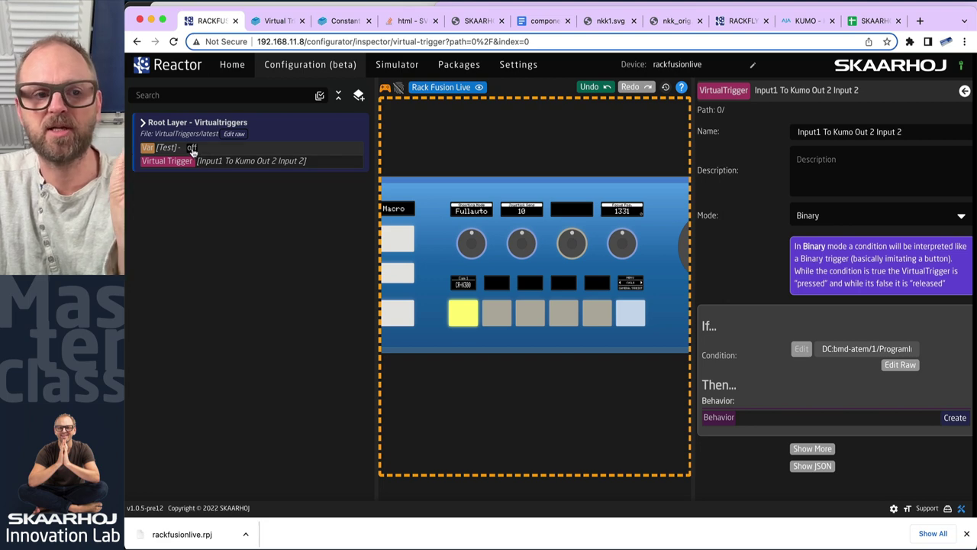
In ATEM Software Control, cut program through CAM4, CAM3 and CAM2 to CAM1, then add a trigger behavior
{"action": "key", "text": "super+Tab"}
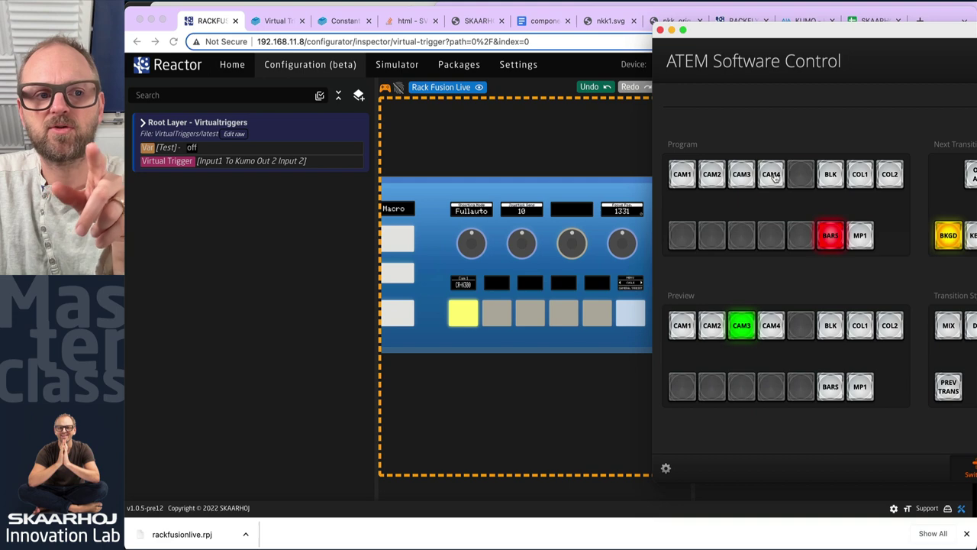
{"action": "left_click", "coordinate": [771, 174]}
{"action": "left_click", "coordinate": [741, 174]}
{"action": "left_click", "coordinate": [710, 175]}
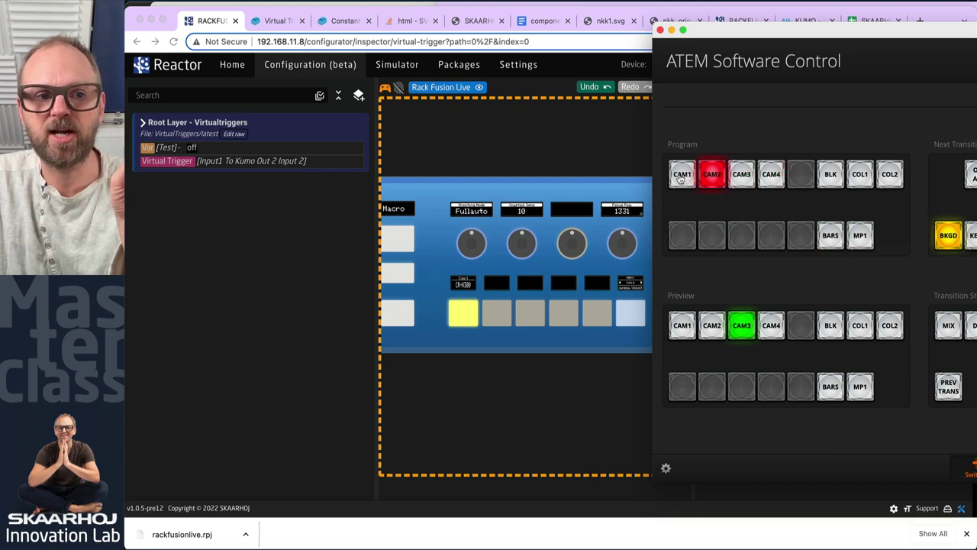
{"action": "left_click", "coordinate": [681, 175]}
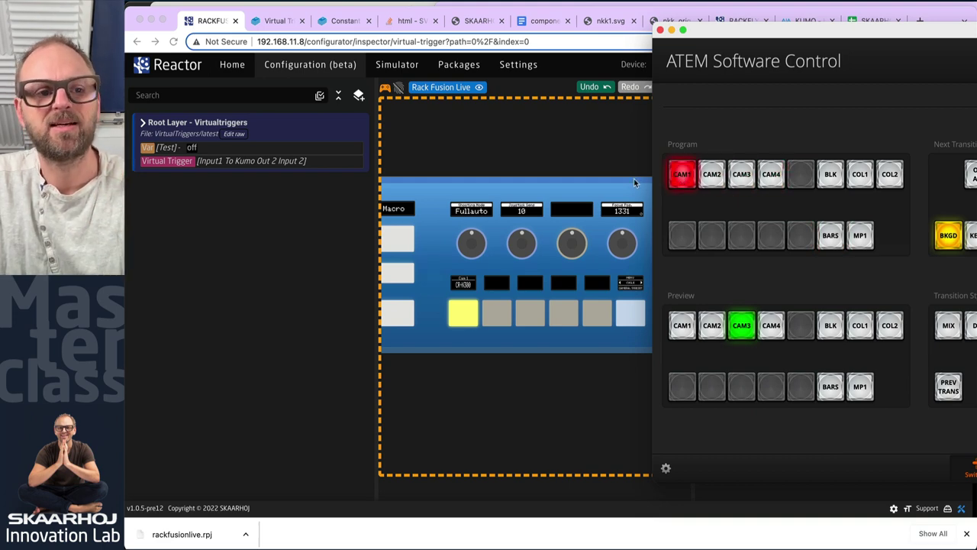
{"action": "left_click", "coordinate": [378, 282]}
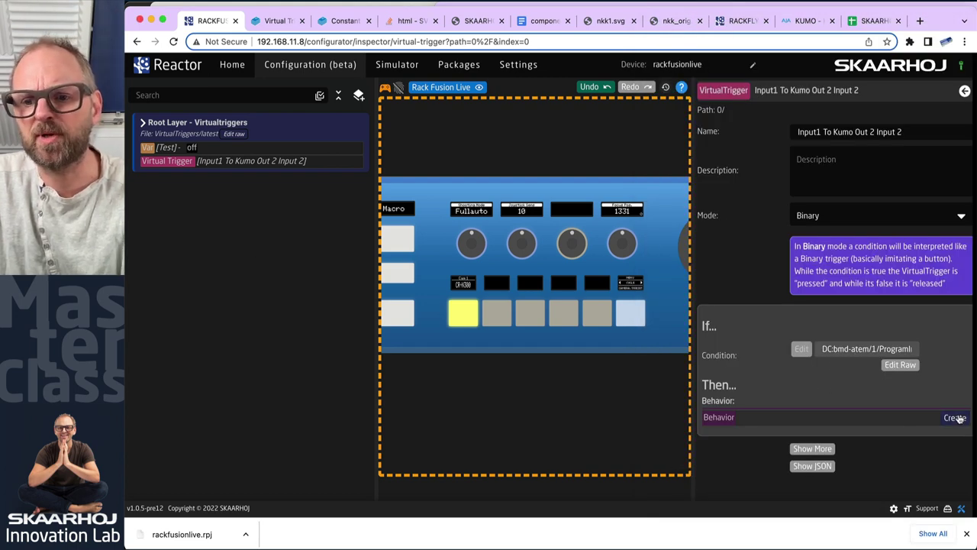
{"action": "left_click", "coordinate": [954, 416]}
Set the behavior's parameter to the variable Var:Test
{"action": "left_click", "coordinate": [948, 417]}
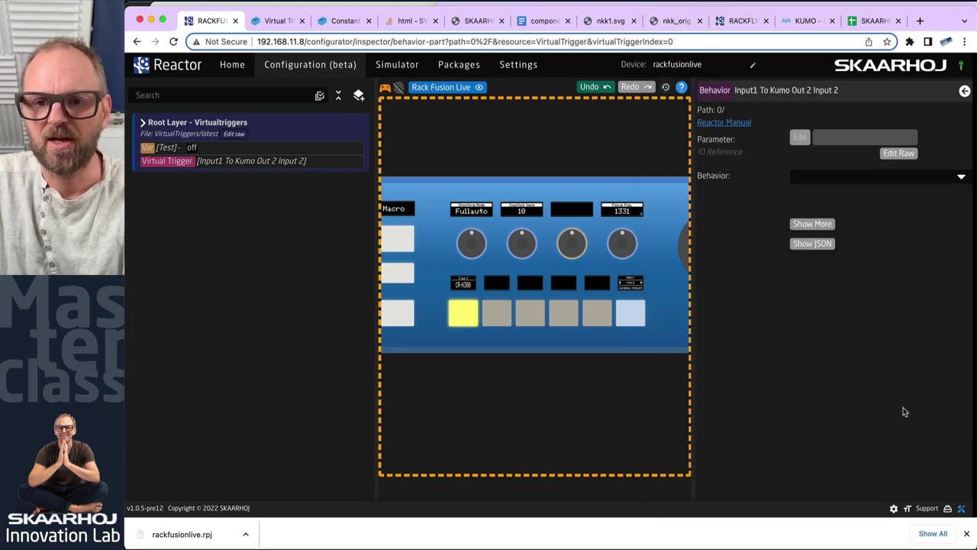
{"action": "left_click", "coordinate": [799, 139]}
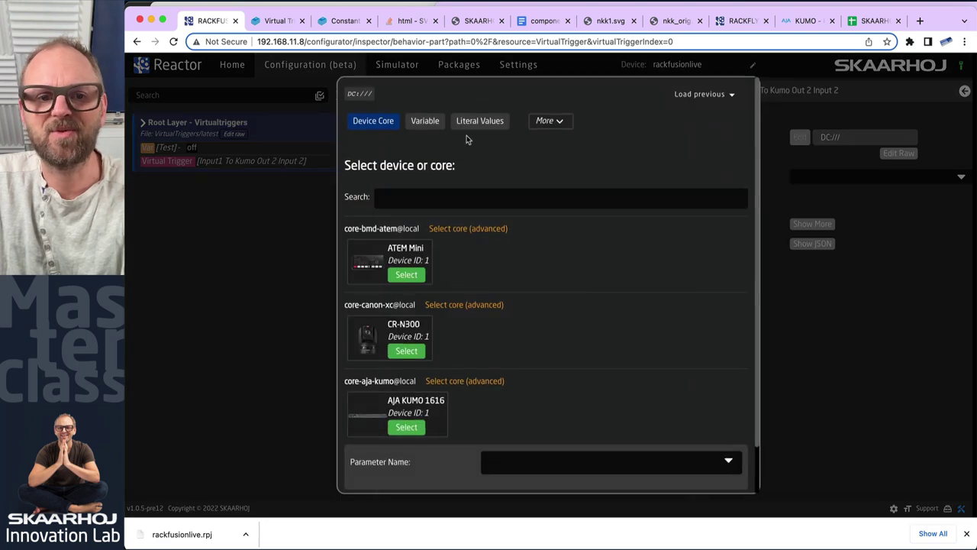
{"action": "left_click", "coordinate": [427, 120]}
{"action": "left_click", "coordinate": [540, 290]}
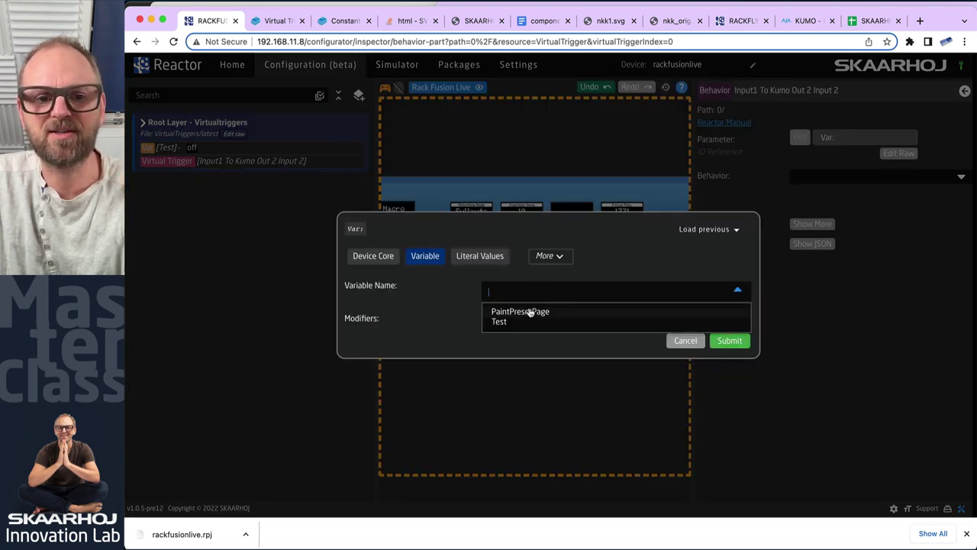
{"action": "left_click", "coordinate": [504, 323]}
{"action": "left_click", "coordinate": [729, 341]}
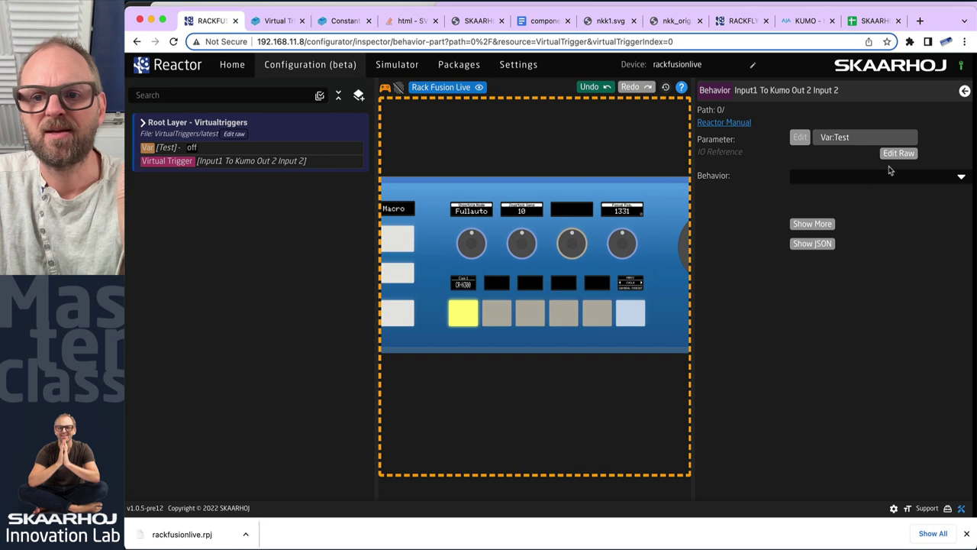
Choose SKAARHOJ:Toggle as the trigger's behavior
{"action": "left_click", "coordinate": [951, 177]}
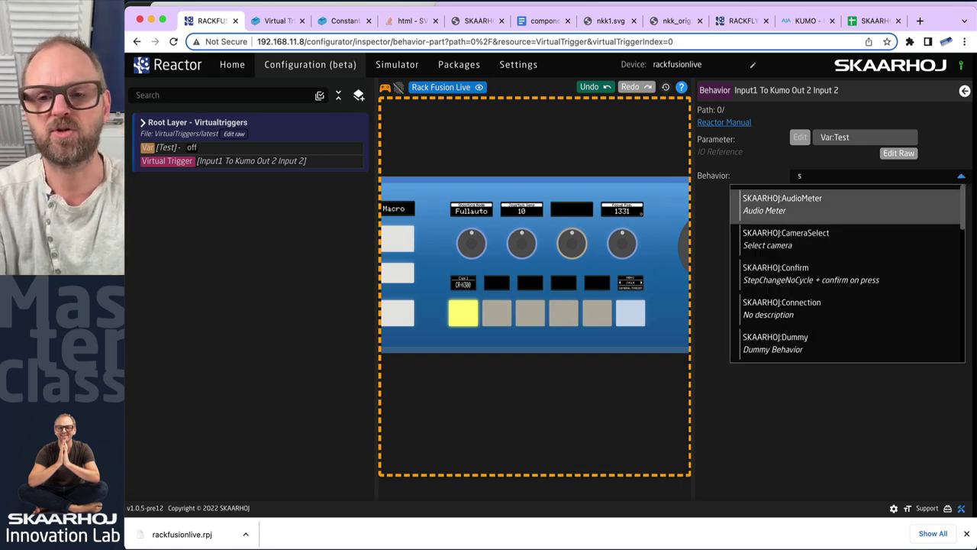
{"action": "type", "text": "tog"}
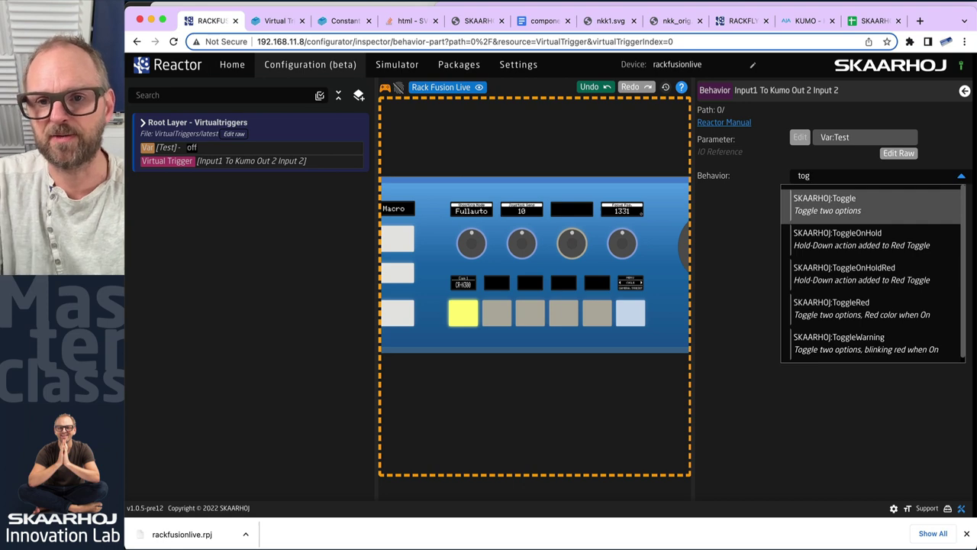
{"action": "left_click", "coordinate": [935, 179]}
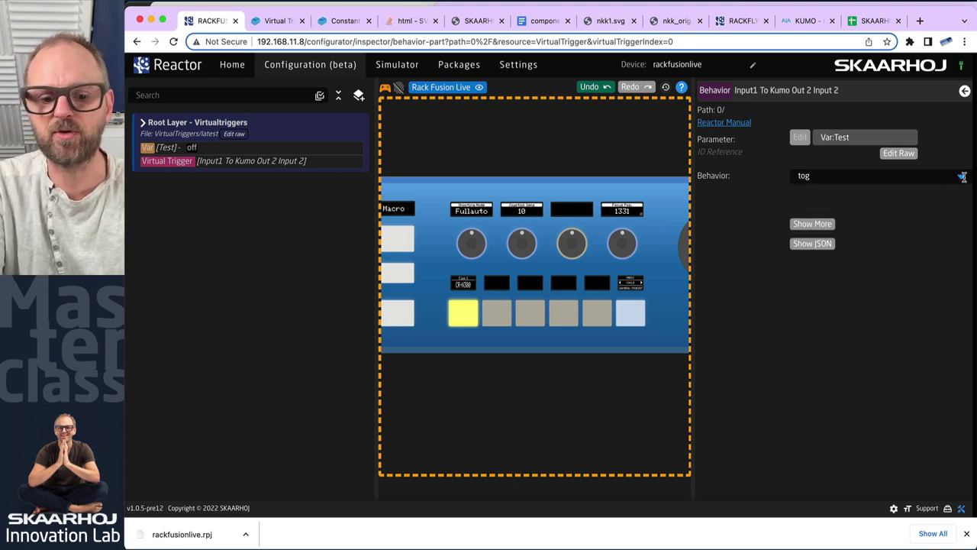
{"action": "type", "text": "gl"}
{"action": "left_click", "coordinate": [851, 198]}
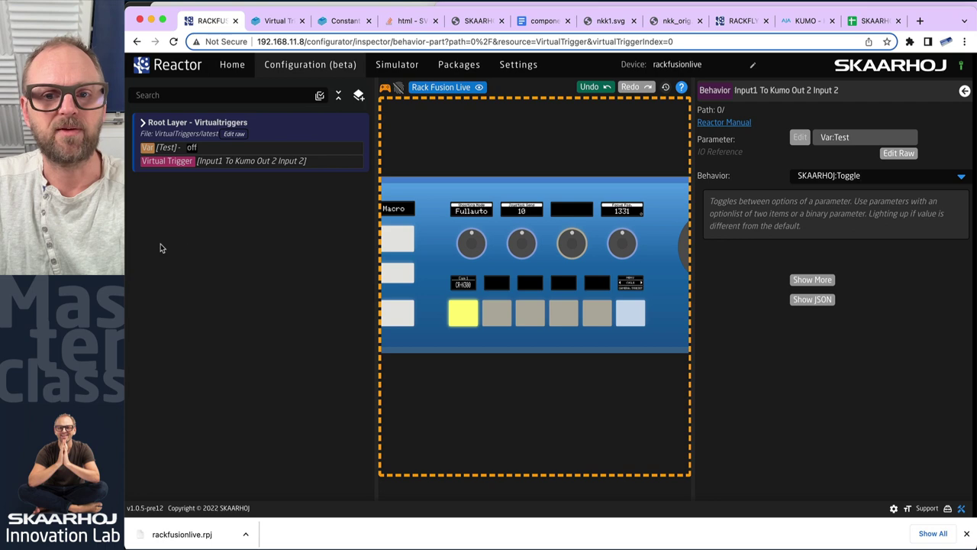
Cut the ATEM program to CAM1, CAM2, then CAM1 again, and reopen the Reactor virtual trigger
{"action": "key", "text": "super+Tab"}
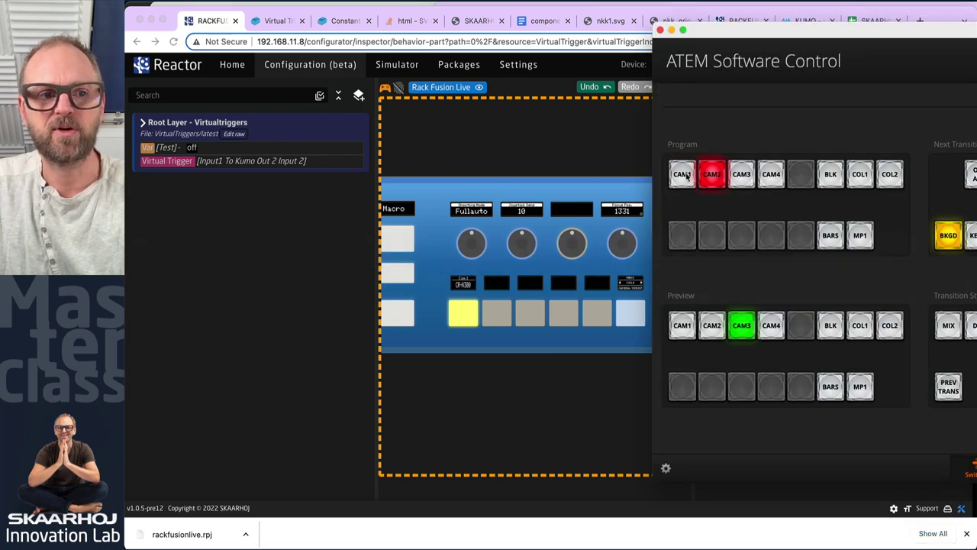
{"action": "left_click", "coordinate": [686, 175]}
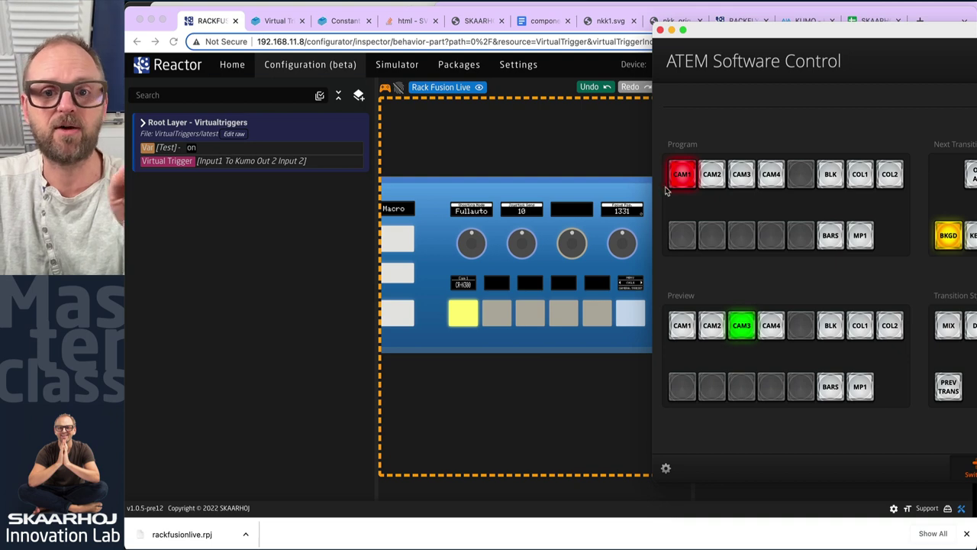
{"action": "left_click", "coordinate": [711, 182]}
{"action": "left_click", "coordinate": [681, 176]}
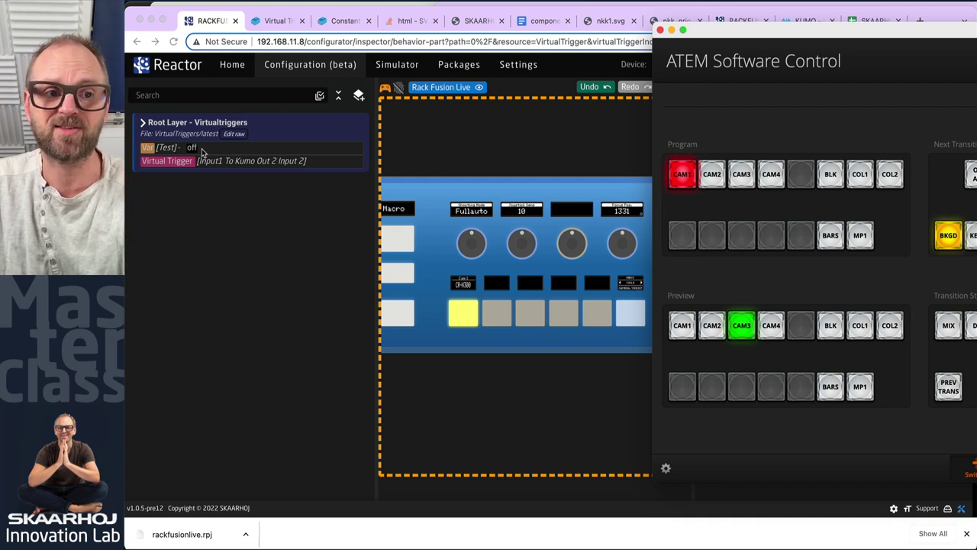
{"action": "left_click", "coordinate": [251, 253]}
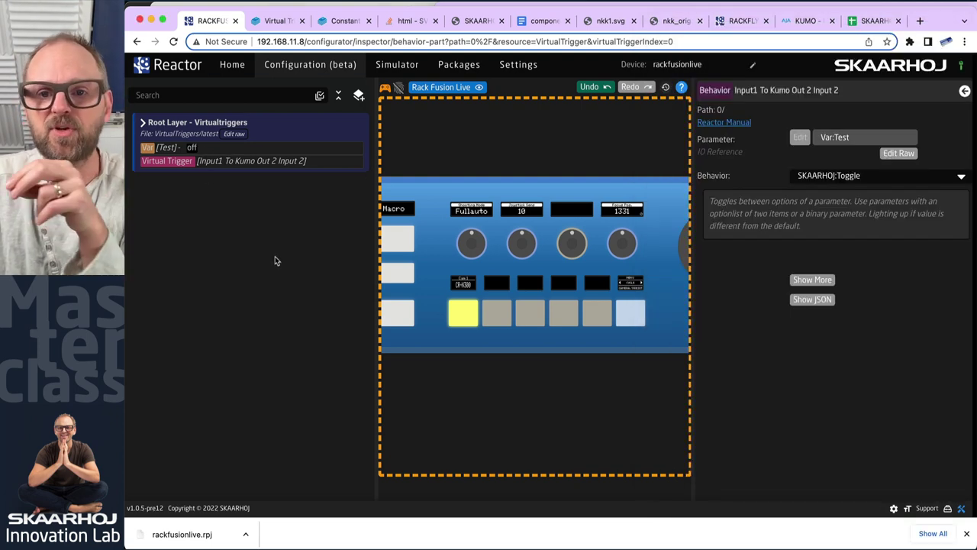
{"action": "left_click", "coordinate": [203, 162]}
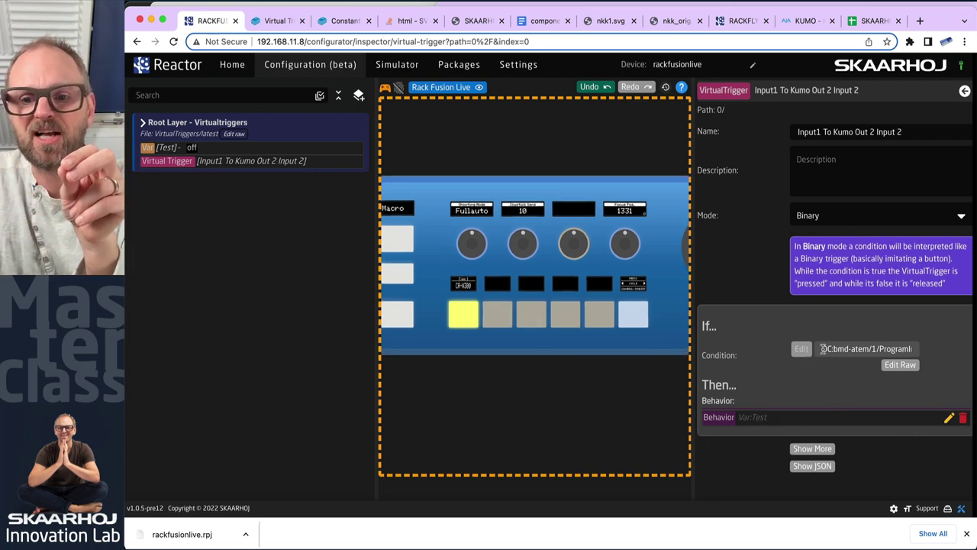
Review the trigger's condition and behavior, then put CAM1 on the ATEM program to turn Test on
{"action": "left_click_drag", "start_coordinate": [822, 348], "coordinate": [907, 348]}
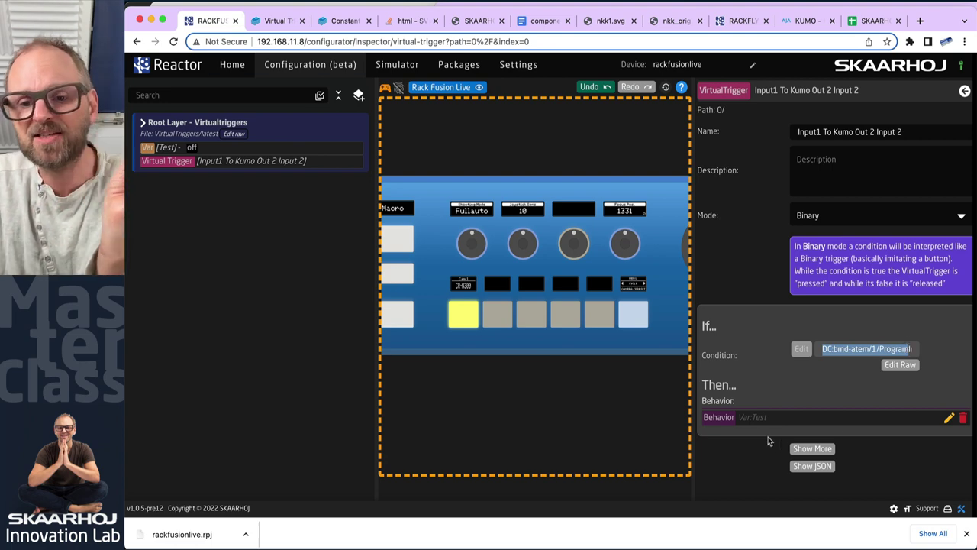
{"action": "left_click", "coordinate": [948, 418]}
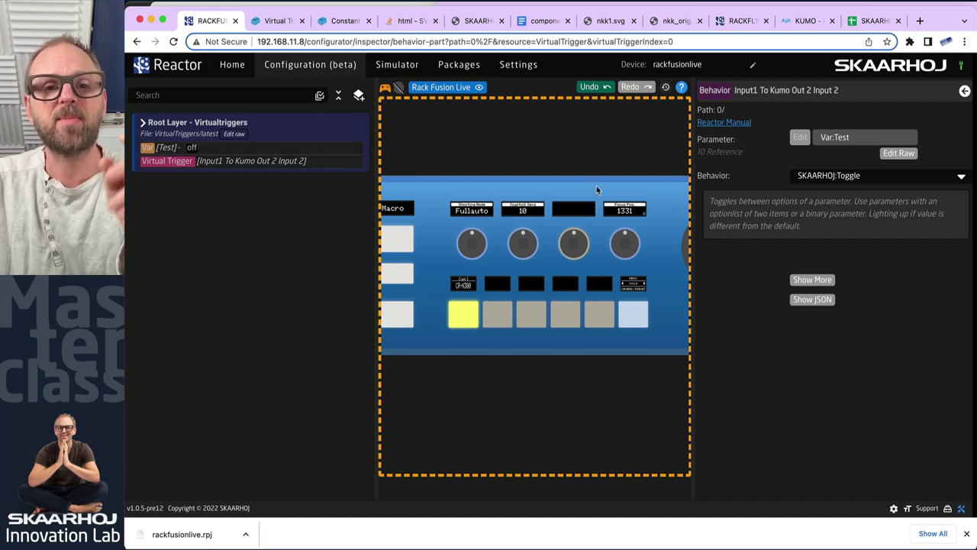
{"action": "key", "text": "super+Tab"}
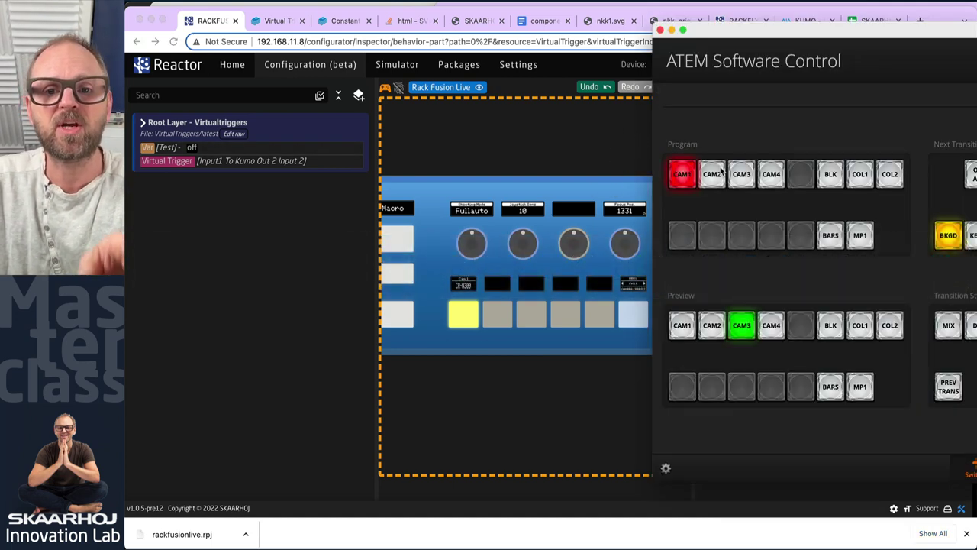
{"action": "left_click", "coordinate": [682, 174]}
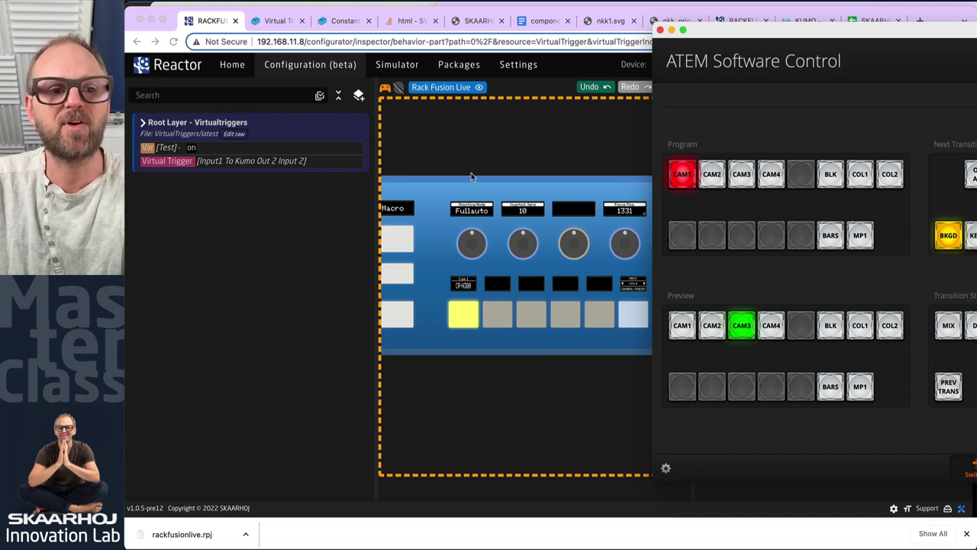
{"action": "left_click", "coordinate": [435, 153]}
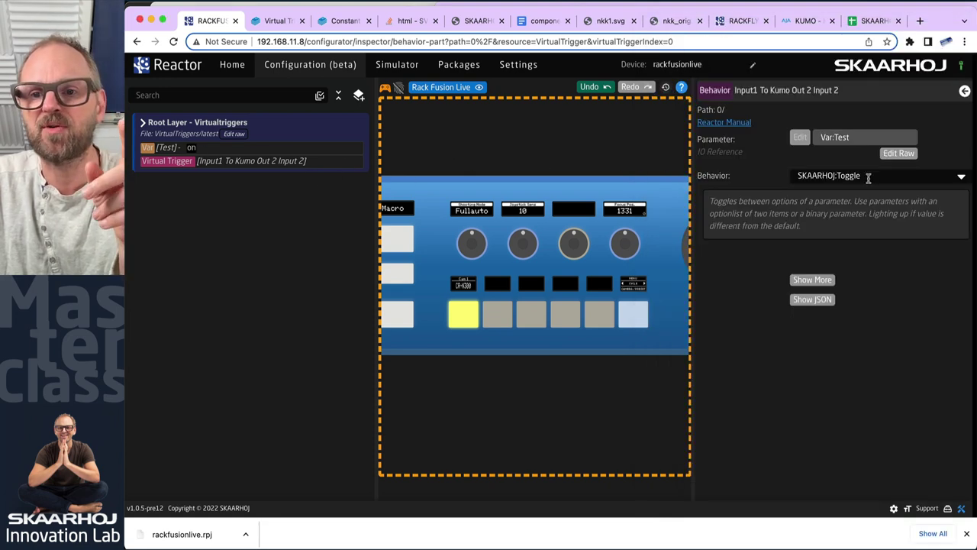
Change the trigger's behavior to SKAARHOJ:HoldDown
{"action": "left_click", "coordinate": [874, 175]}
{"action": "type", "text": "holæd"}
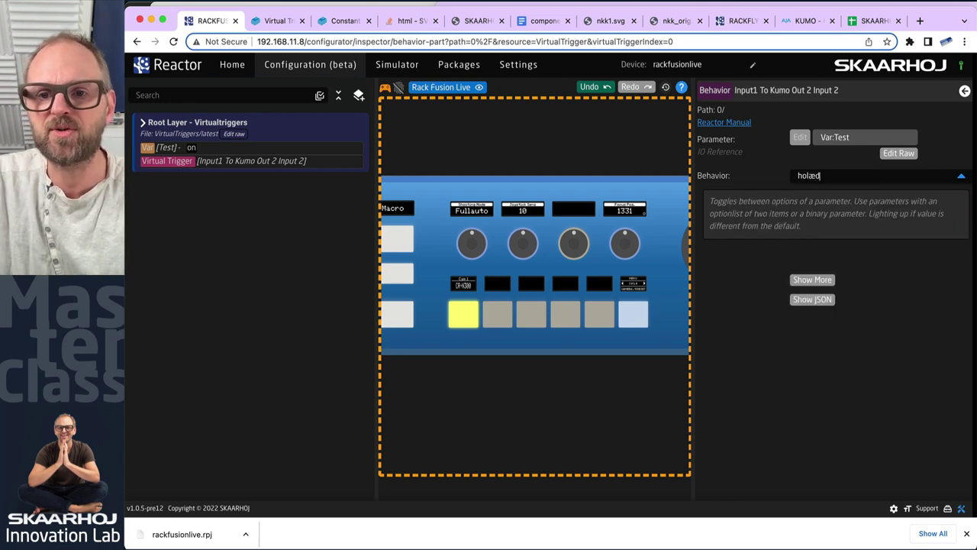
{"action": "key", "text": "BackSpace"}
{"action": "key", "text": "BackSpace"}
{"action": "type", "text": "d"}
{"action": "left_click", "coordinate": [856, 196]}
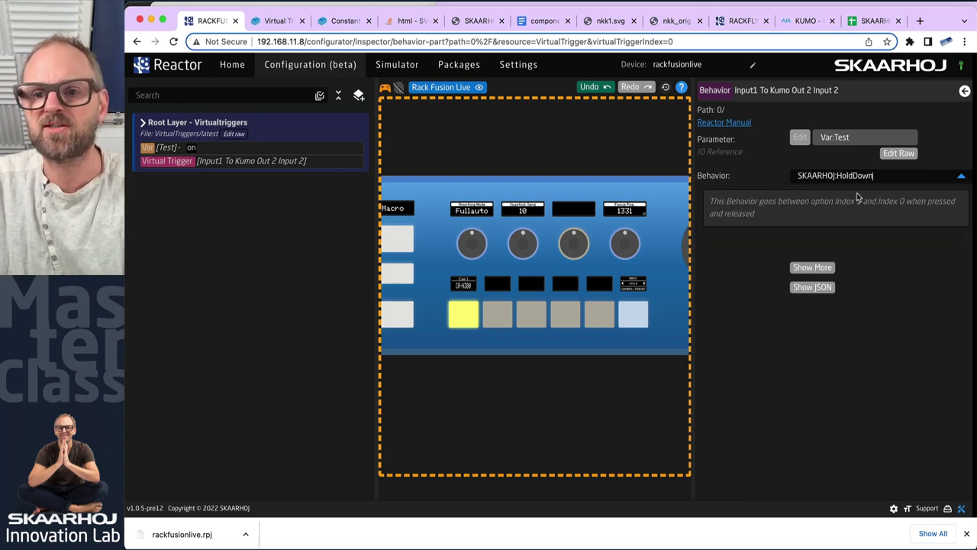
Test it by cutting the ATEM program to CAM2 and back to CAM1
{"action": "key", "text": "super+Tab"}
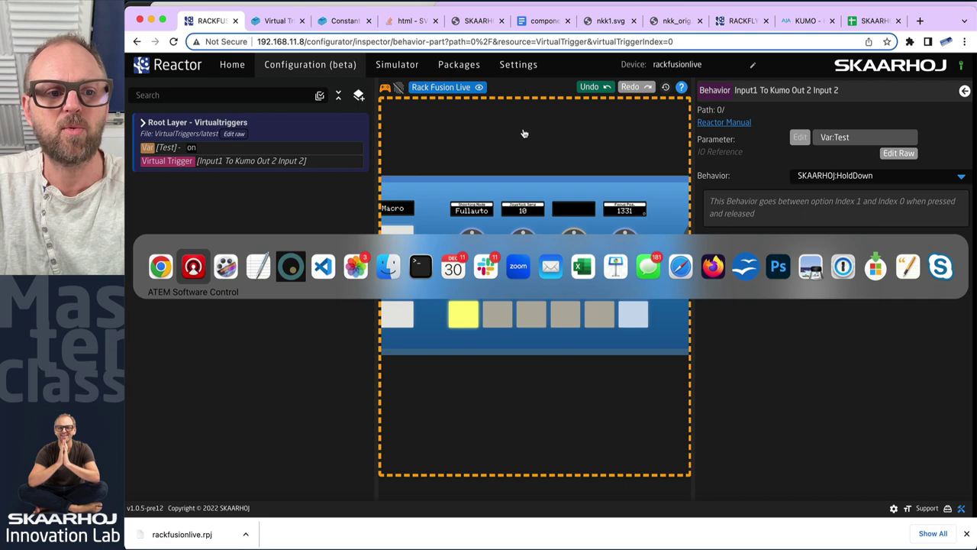
{"action": "left_click", "coordinate": [709, 177]}
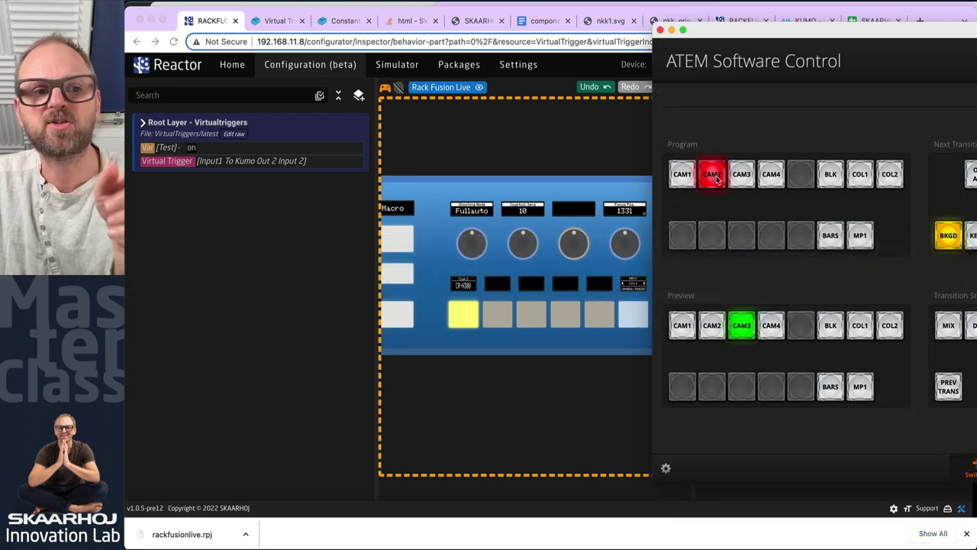
{"action": "left_click", "coordinate": [685, 175]}
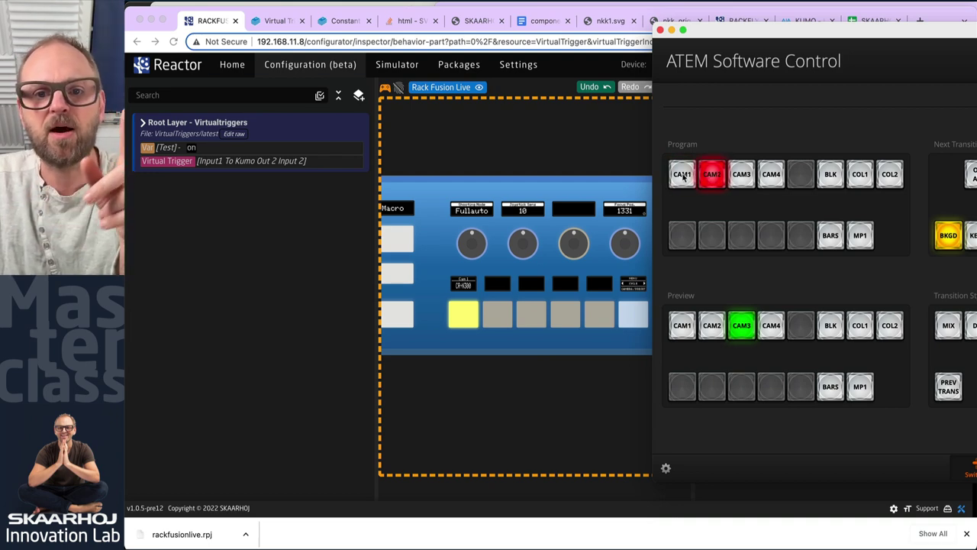
{"action": "left_click", "coordinate": [197, 155]}
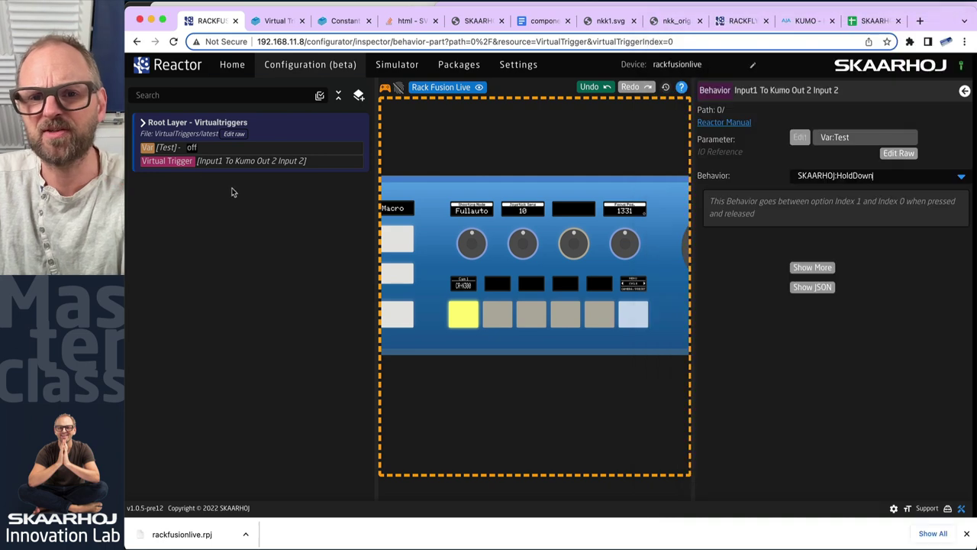
Rename the Test variable's options from off to hold and from on to not
{"action": "left_click", "coordinate": [189, 147]}
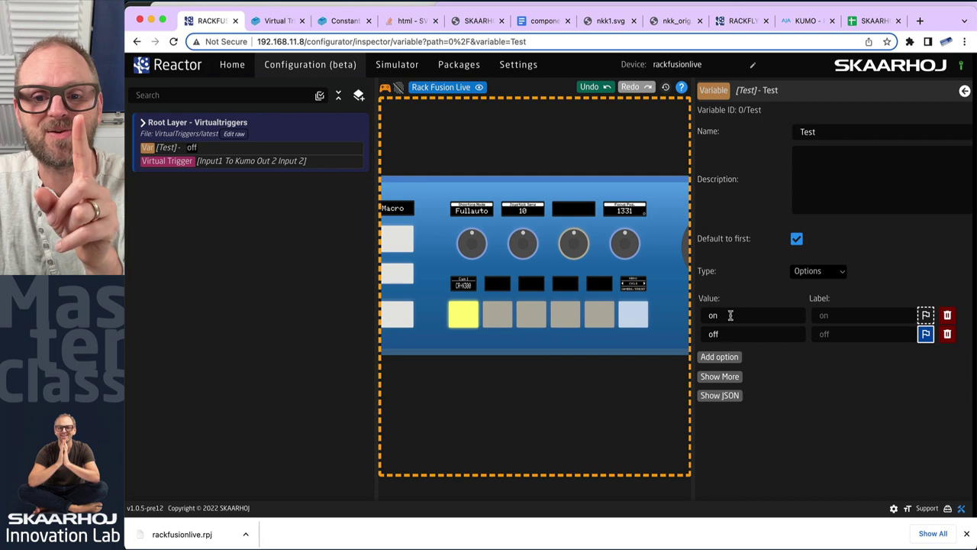
{"action": "double_click", "coordinate": [725, 337]}
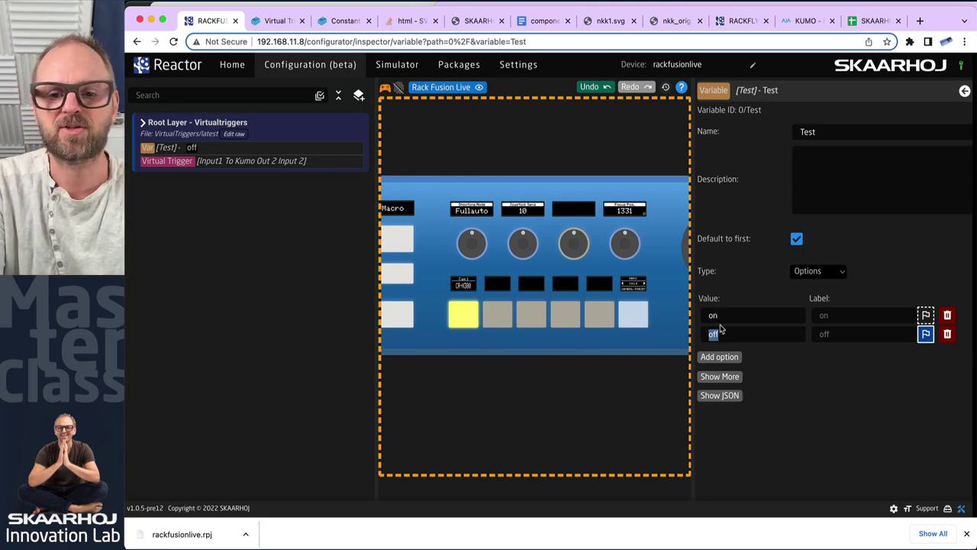
{"action": "type", "text": "hold"}
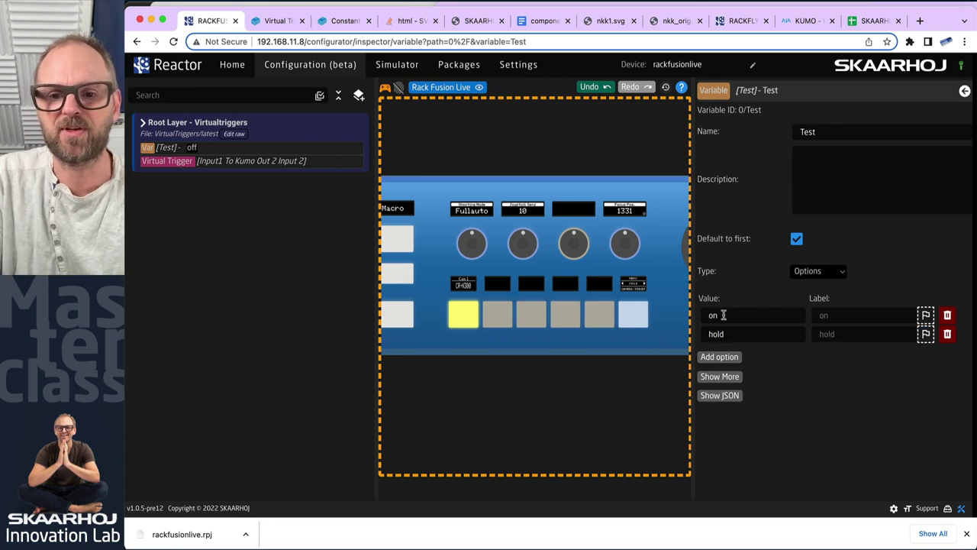
{"action": "left_click", "coordinate": [725, 314]}
{"action": "type", "text": "not"}
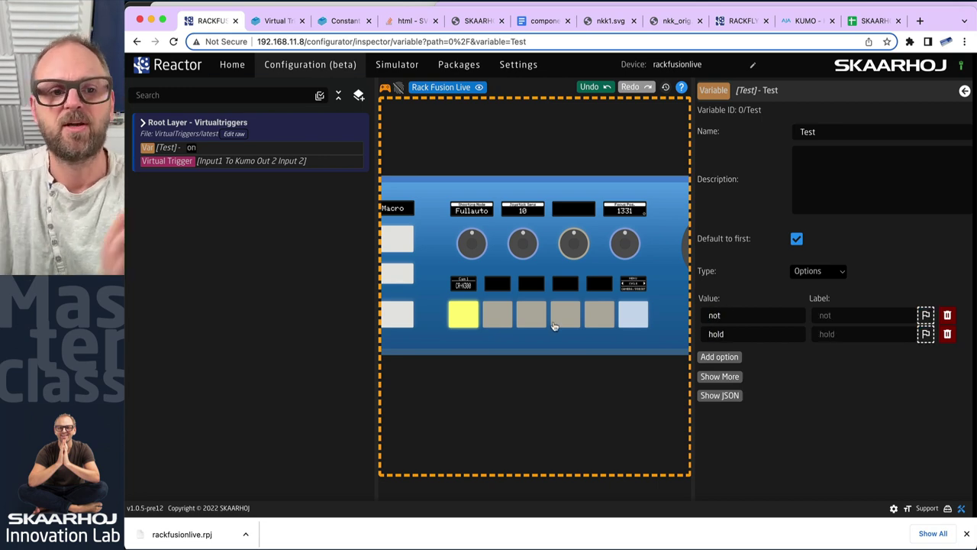
Cut CAM2 to program in ATEM, then reopen the Input1 To Kumo Out 2 Input 2 trigger
{"action": "key", "text": "super+Tab"}
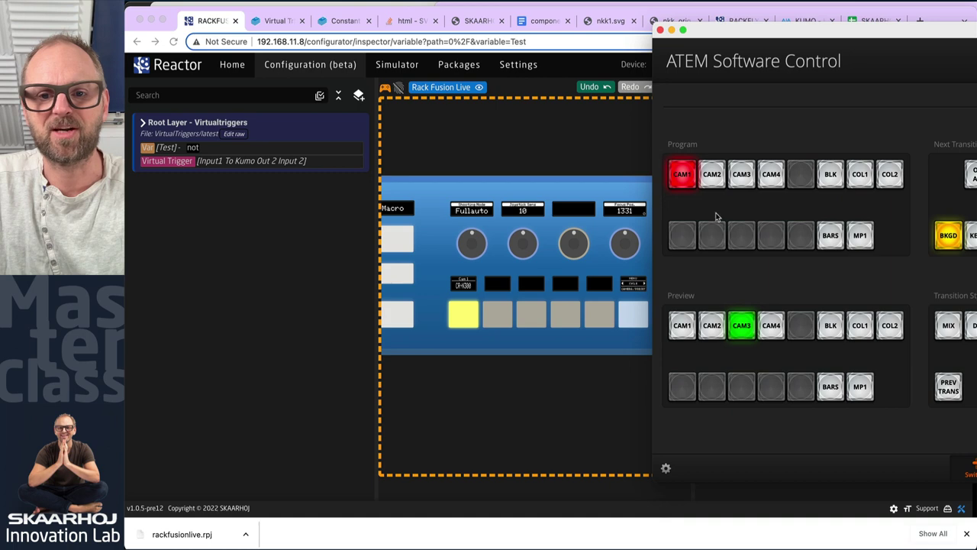
{"action": "left_click", "coordinate": [687, 175]}
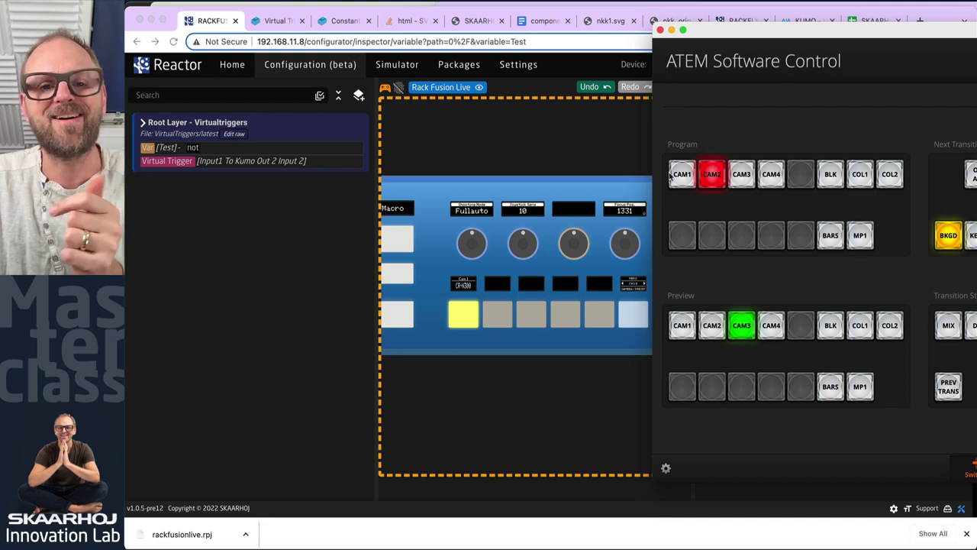
{"action": "left_click", "coordinate": [524, 142]}
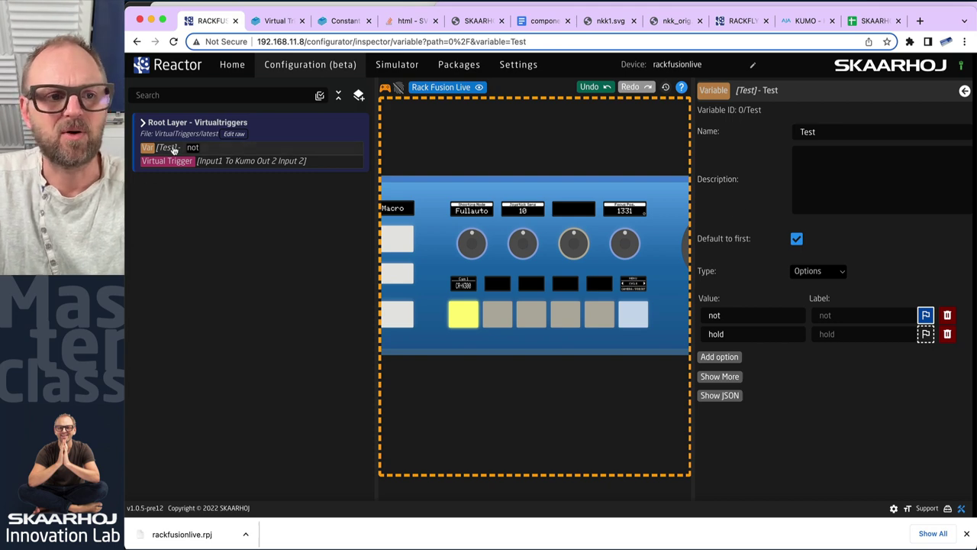
{"action": "left_click", "coordinate": [226, 162]}
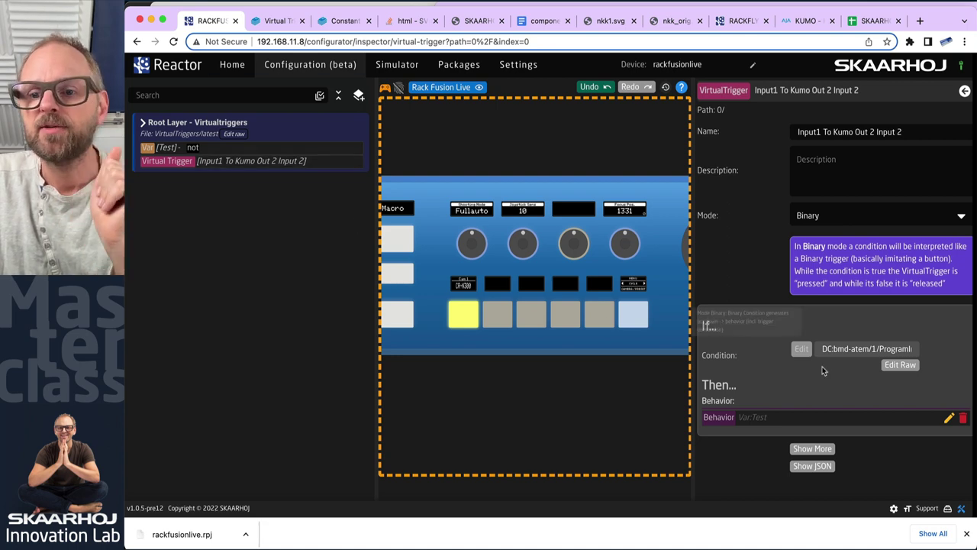
Point the behavior parameter to AJA KUMO 1616 'Route Input to Output' for output 2
{"action": "left_click", "coordinate": [949, 417]}
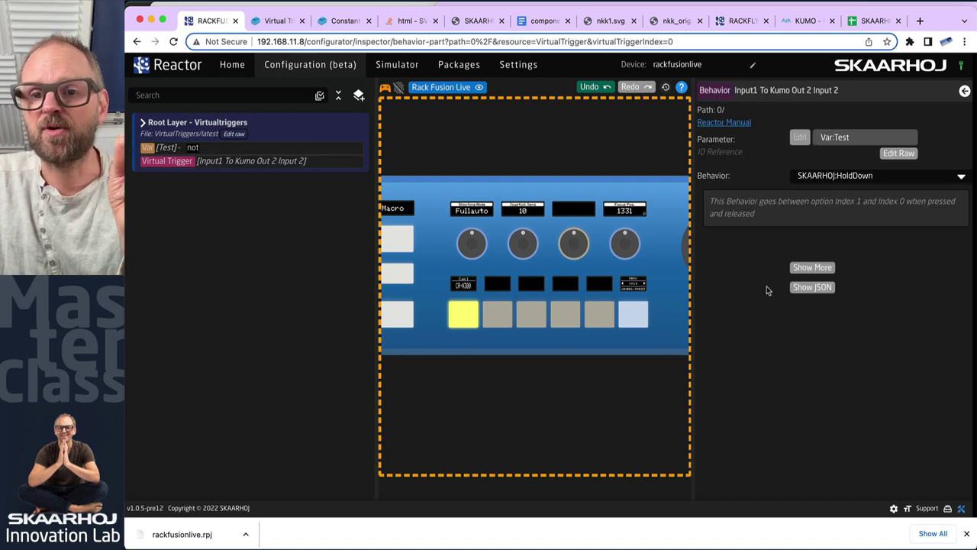
{"action": "left_click", "coordinate": [799, 136]}
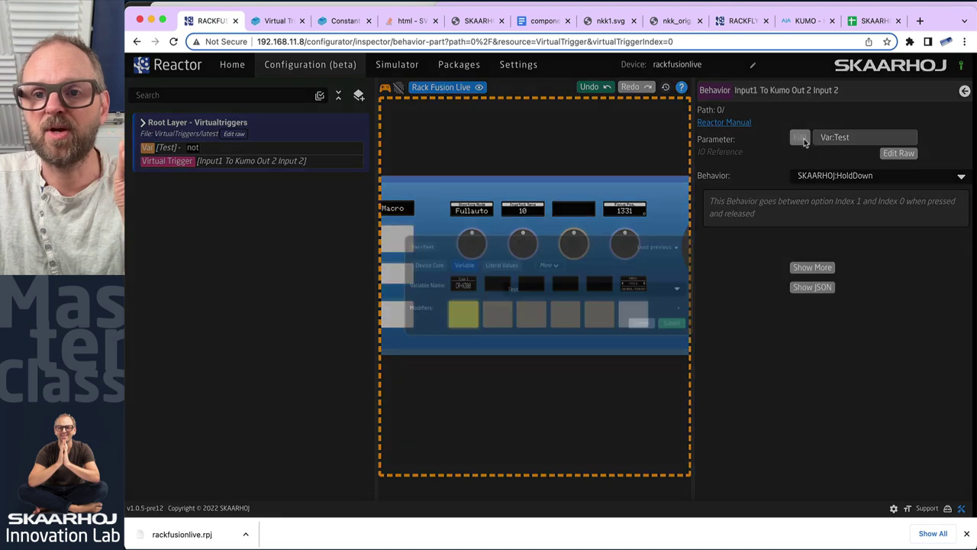
{"action": "left_click", "coordinate": [373, 255]}
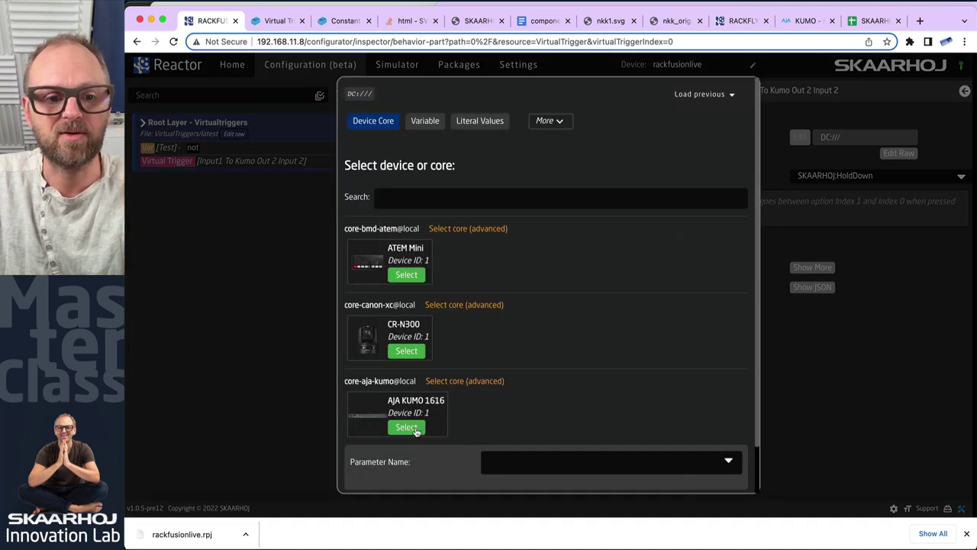
{"action": "left_click", "coordinate": [412, 432]}
{"action": "scroll", "coordinate": [584, 429], "scroll_direction": "down", "scroll_amount": 10}
{"action": "scroll", "coordinate": [585, 430], "scroll_direction": "up", "scroll_amount": 2}
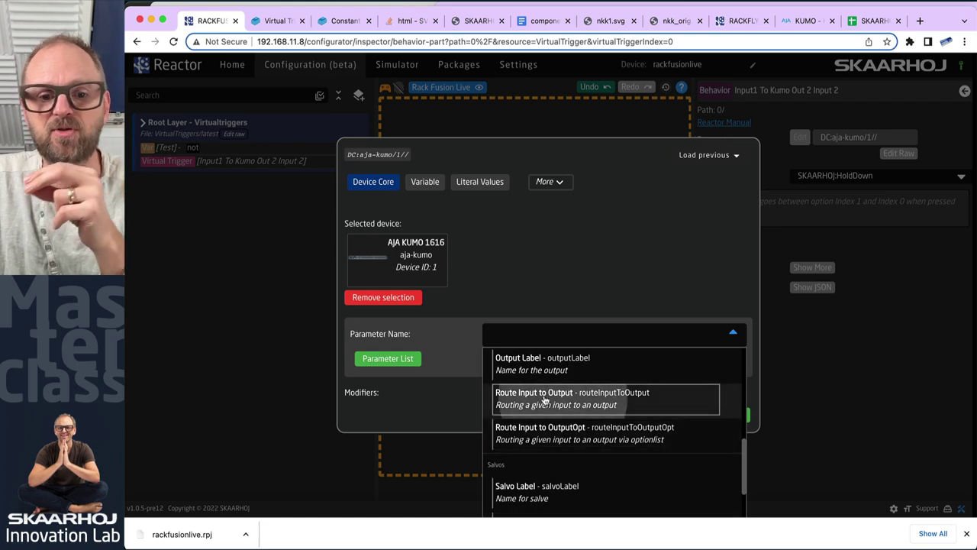
{"action": "left_click", "coordinate": [542, 399]}
{"action": "left_click", "coordinate": [602, 365]}
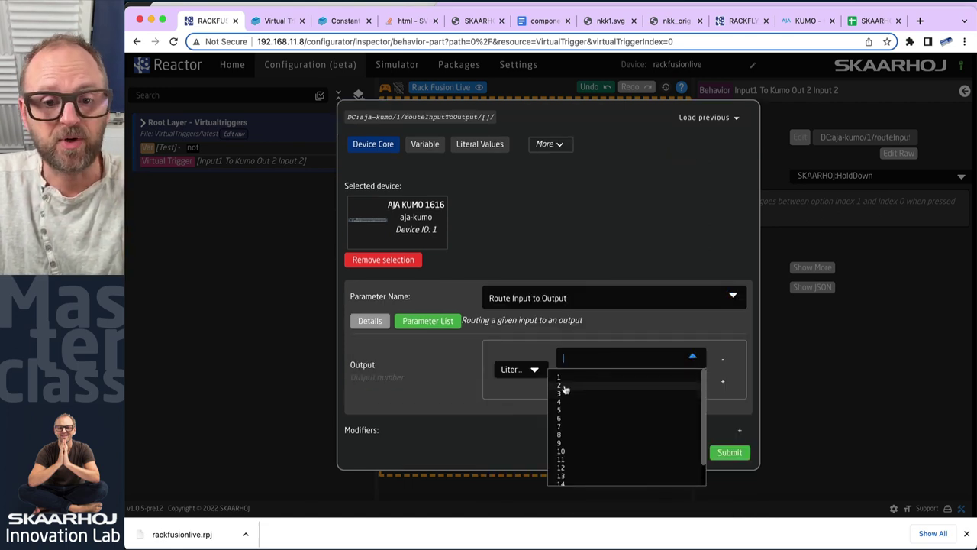
{"action": "left_click", "coordinate": [564, 387]}
{"action": "left_click", "coordinate": [730, 452]}
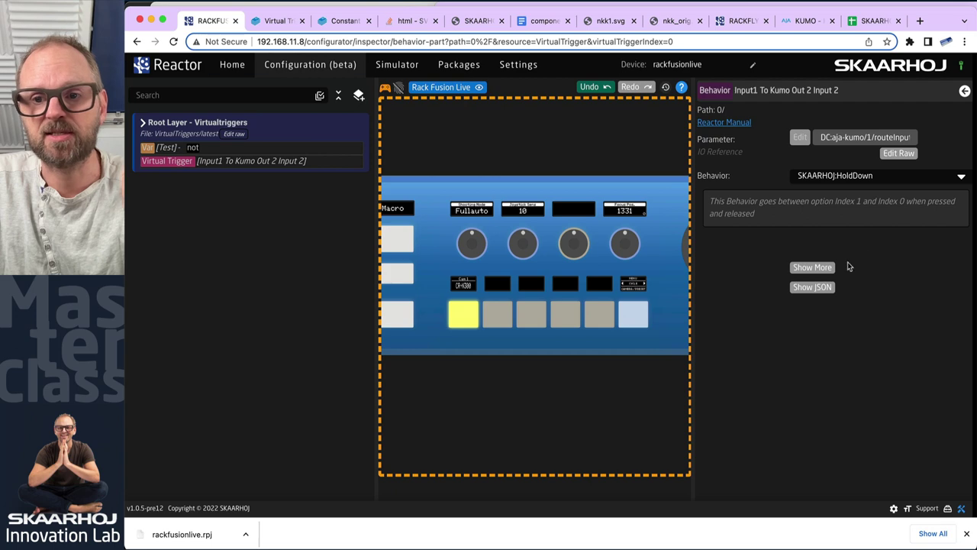
Change the behavior to SKAARHOJ:SetValue with MatchValue 3, then switch to ATEM Software Control
{"action": "left_click", "coordinate": [945, 174]}
{"action": "type", "text": "s"}
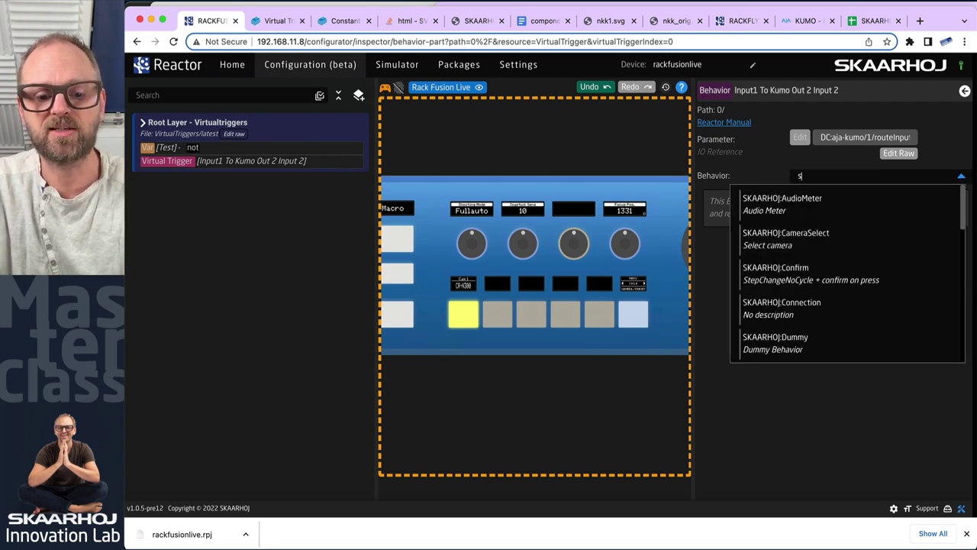
{"action": "type", "text": "etvalu"}
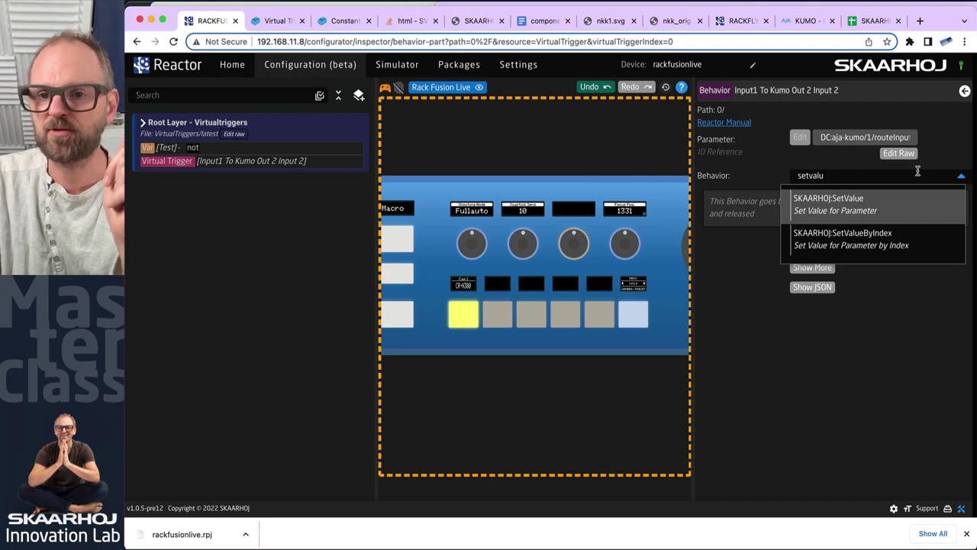
{"action": "left_click", "coordinate": [846, 205]}
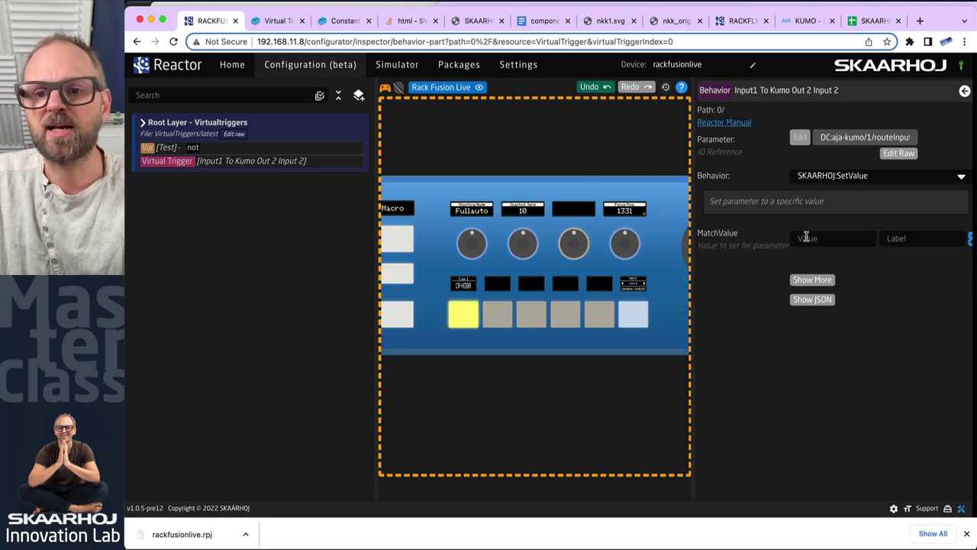
{"action": "left_click", "coordinate": [820, 236]}
{"action": "type", "text": "3"}
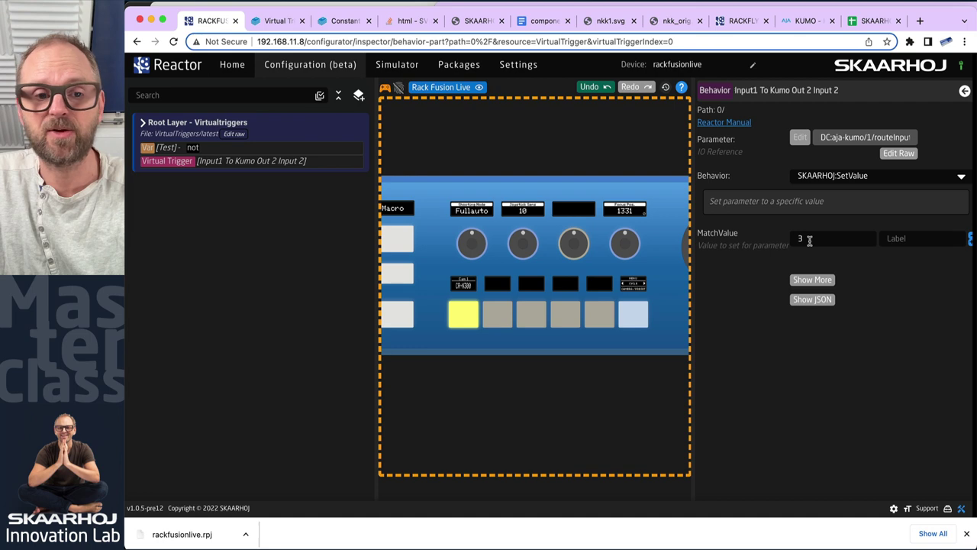
{"action": "key", "text": "super+Tab"}
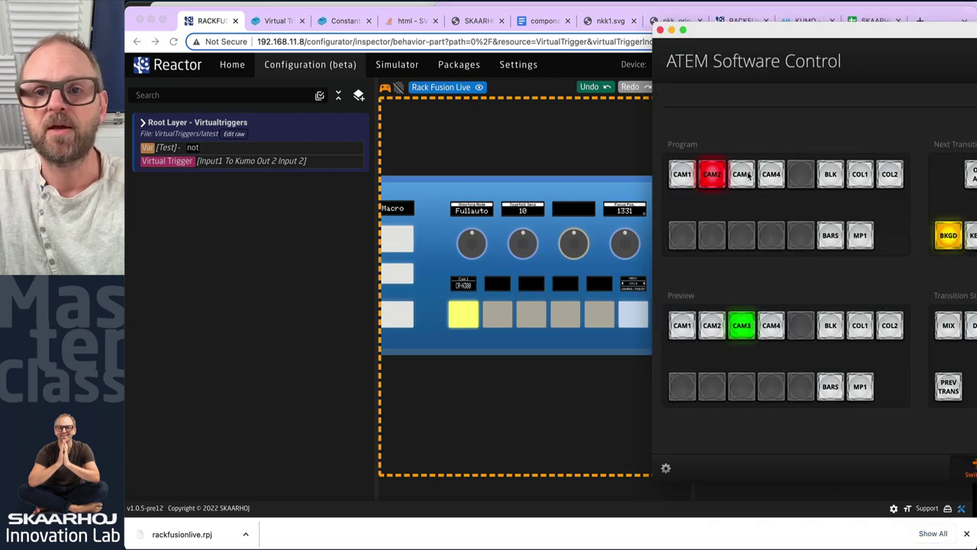
On the KUMO router page, route source 2 Atem Old, then source 5 BirdDog, to destination 2
{"action": "key", "text": "super+Tab"}
{"action": "left_click", "coordinate": [803, 21]}
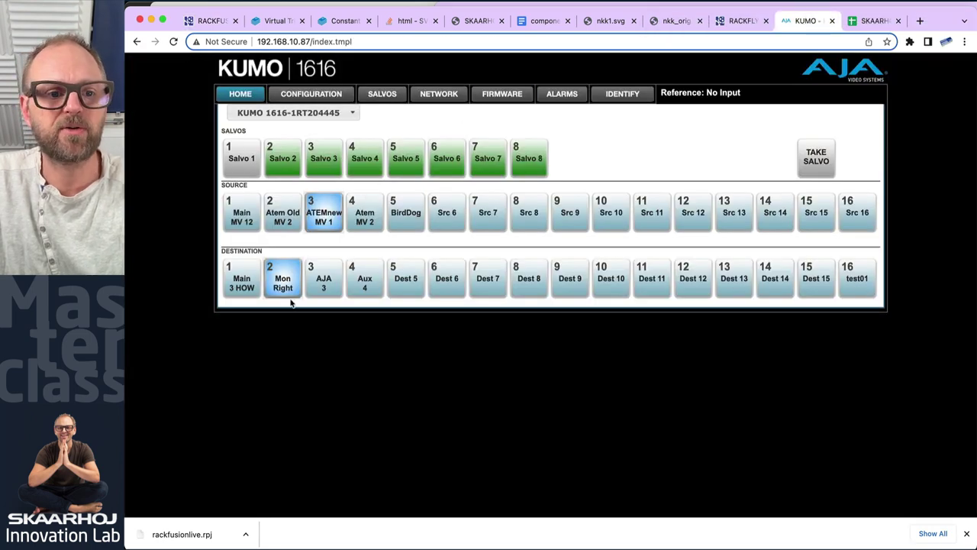
{"action": "left_click", "coordinate": [282, 217]}
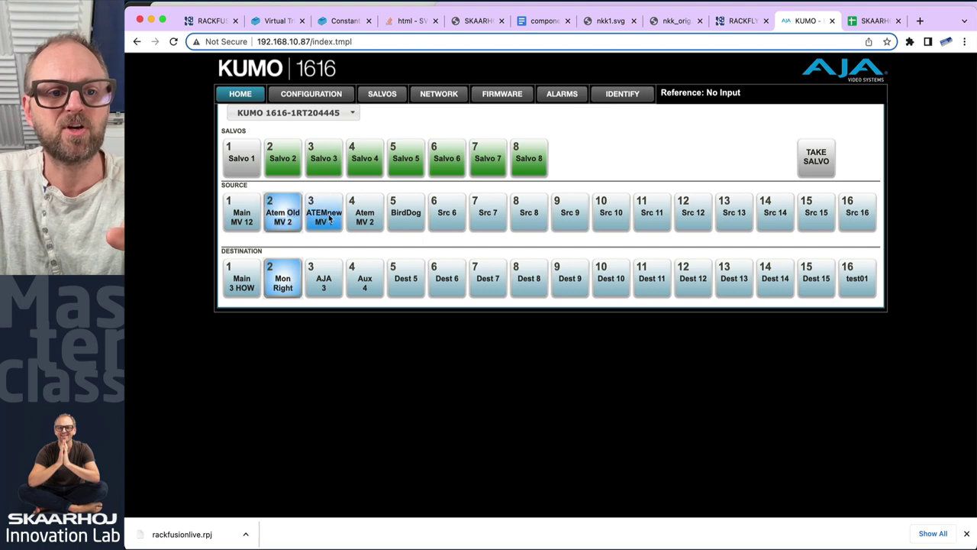
{"action": "left_click", "coordinate": [396, 217]}
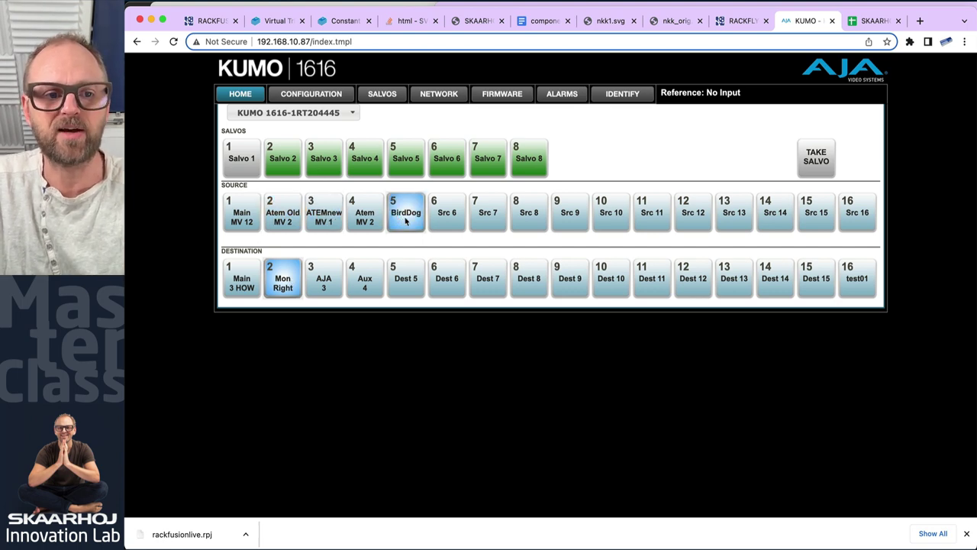
Cut the ATEM program through CAM3, CAM4, CAM3, CAM2 and finally CAM1
{"action": "key", "text": "super+Tab"}
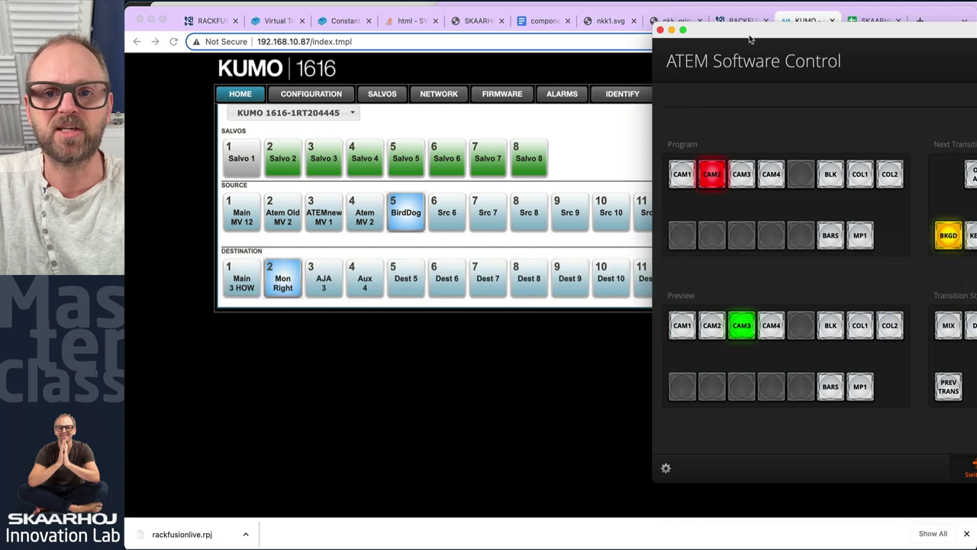
{"action": "left_click_drag", "start_coordinate": [754, 38], "coordinate": [418, 304]}
{"action": "left_click", "coordinate": [405, 443]}
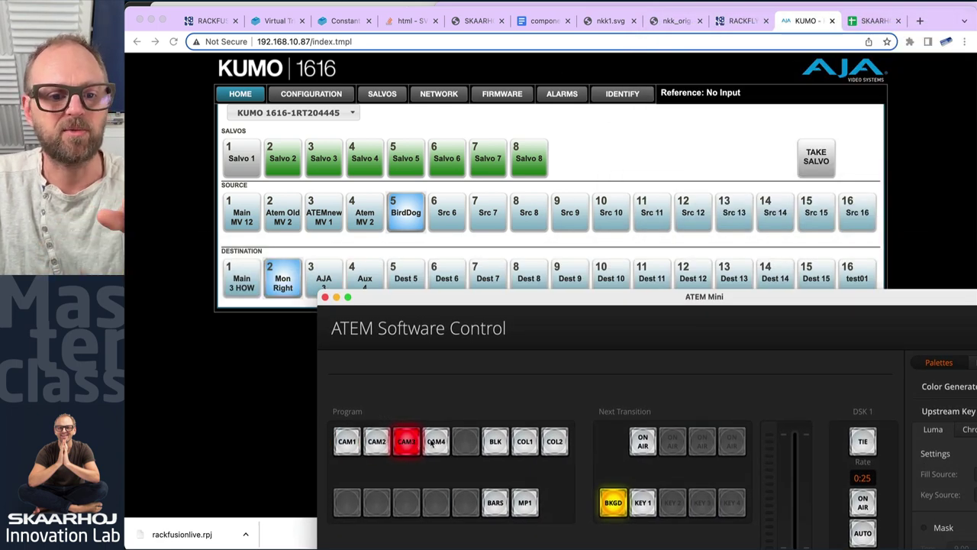
{"action": "left_click", "coordinate": [435, 442]}
{"action": "left_click", "coordinate": [405, 442]}
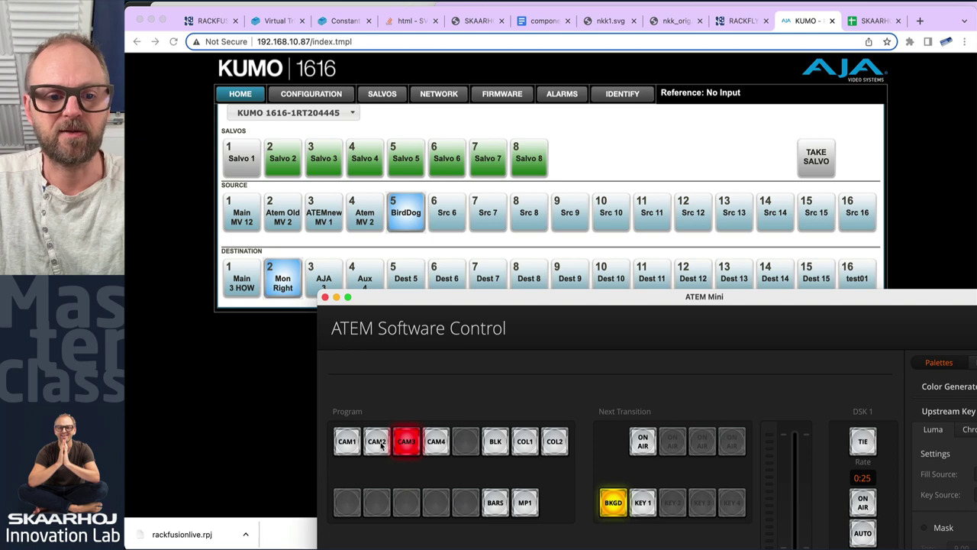
{"action": "left_click", "coordinate": [377, 444]}
{"action": "left_click", "coordinate": [352, 444]}
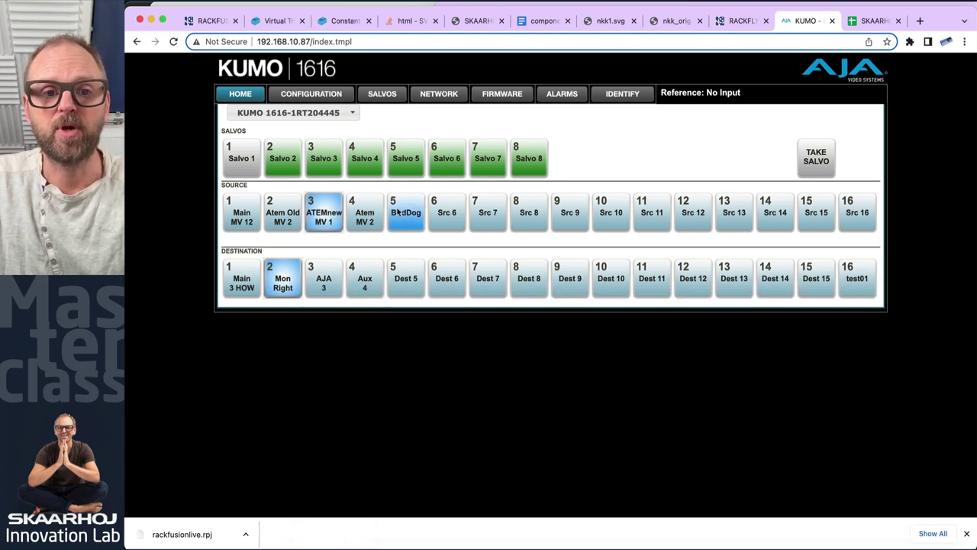
Route Src 6 to Mon Right, cut program to CAM2 then CAM1, and return to Reactor
{"action": "left_click", "coordinate": [448, 213]}
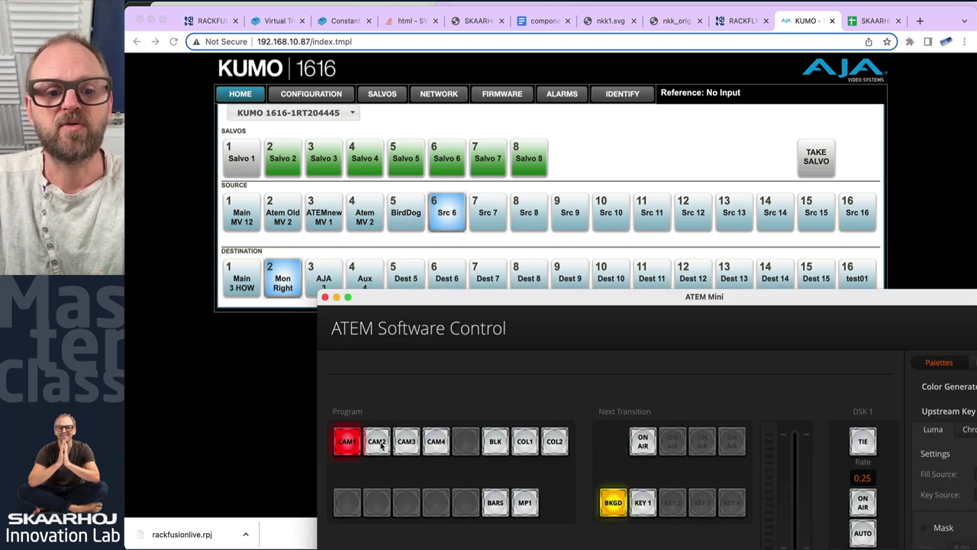
{"action": "left_click", "coordinate": [381, 451]}
{"action": "left_click", "coordinate": [347, 443]}
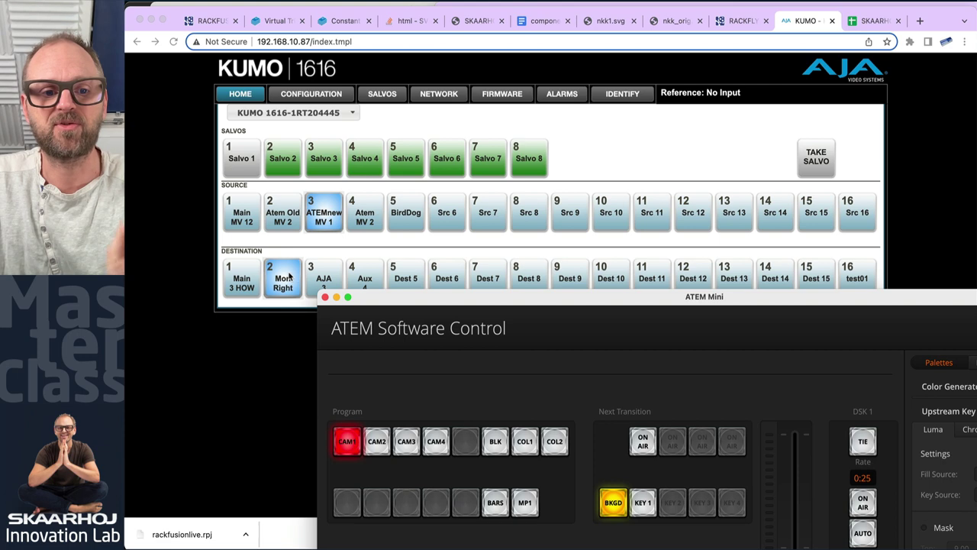
{"action": "left_click", "coordinate": [214, 21]}
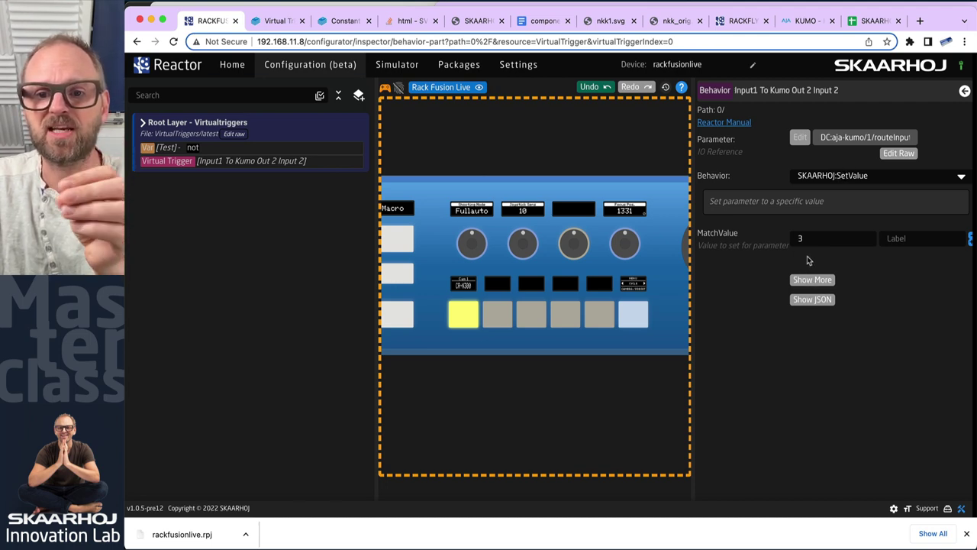
Change the trigger behavior to Empty, confirming removal of its constants
{"action": "left_click", "coordinate": [872, 177]}
{"action": "type", "text": "emptuy"}
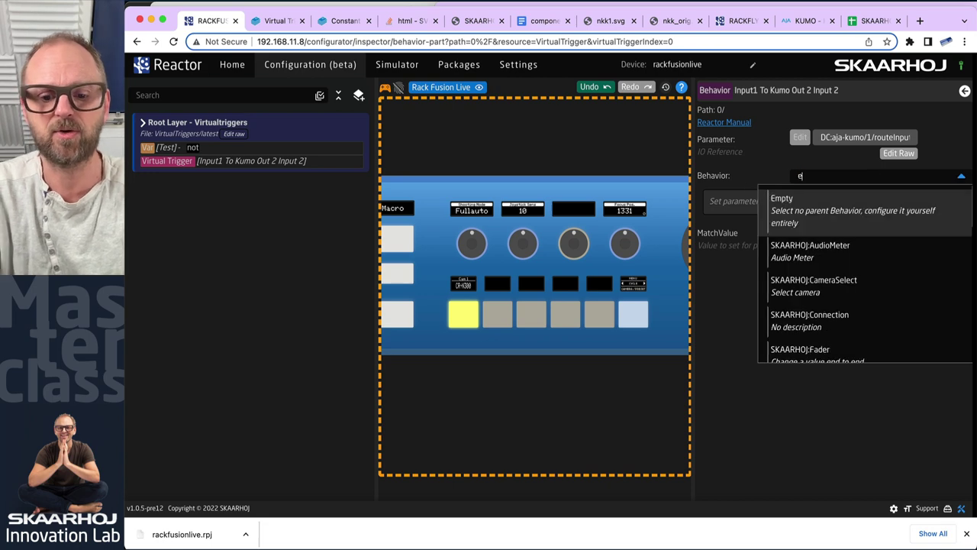
{"action": "key", "text": "BackSpace"}
{"action": "key", "text": "BackSpace"}
{"action": "type", "text": "y"}
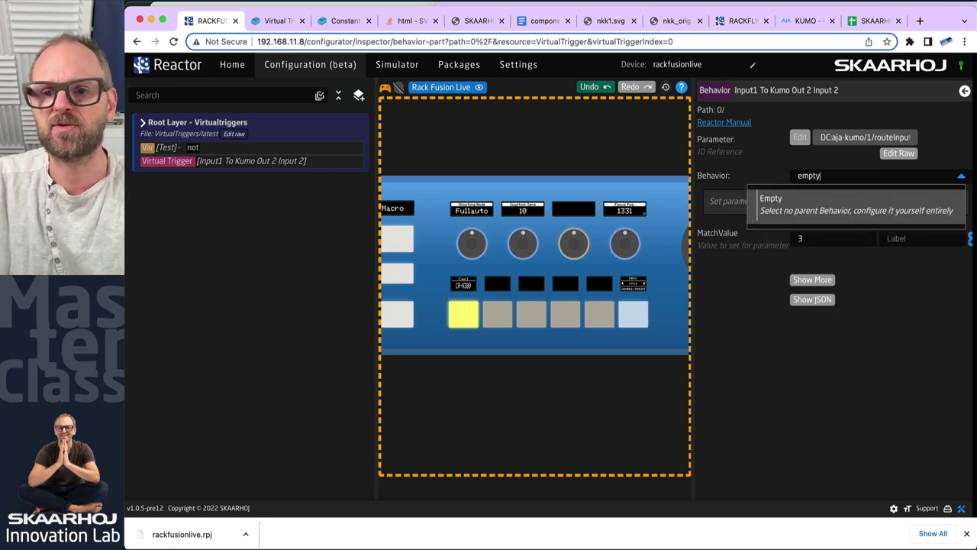
{"action": "left_click", "coordinate": [824, 207]}
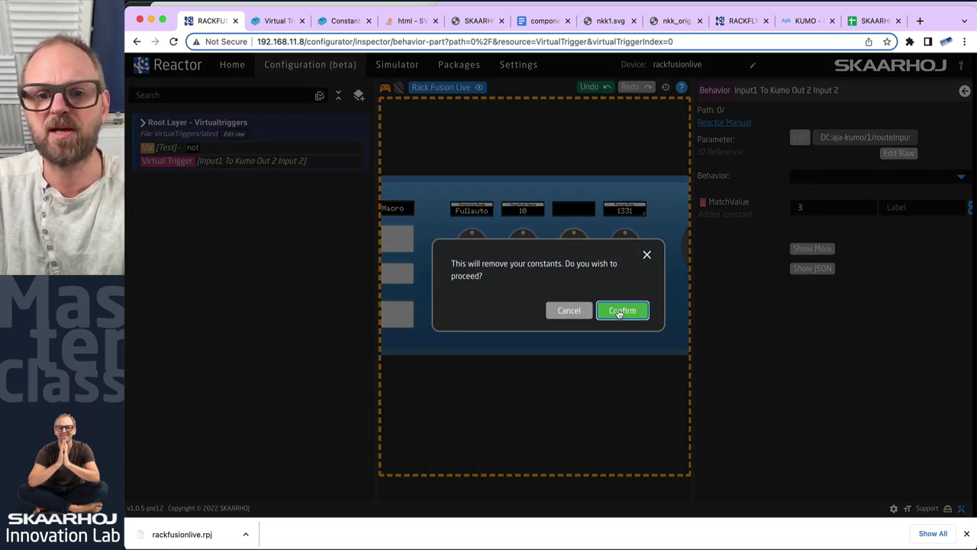
{"action": "left_click", "coordinate": [623, 310]}
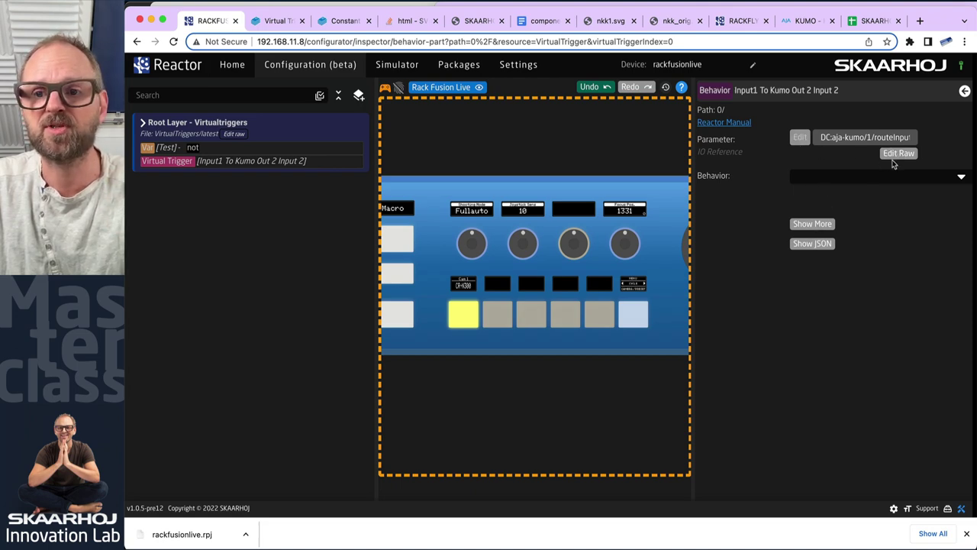
Clear the parameter's raw text, save it, and show all behavior settings
{"action": "left_click", "coordinate": [898, 153]}
{"action": "triple_click", "coordinate": [897, 137]}
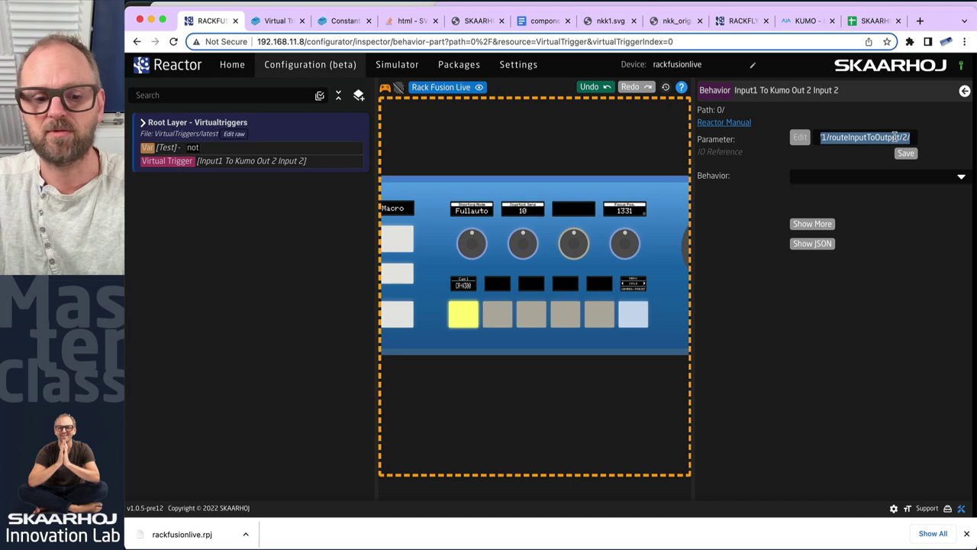
{"action": "key", "text": "BackSpace"}
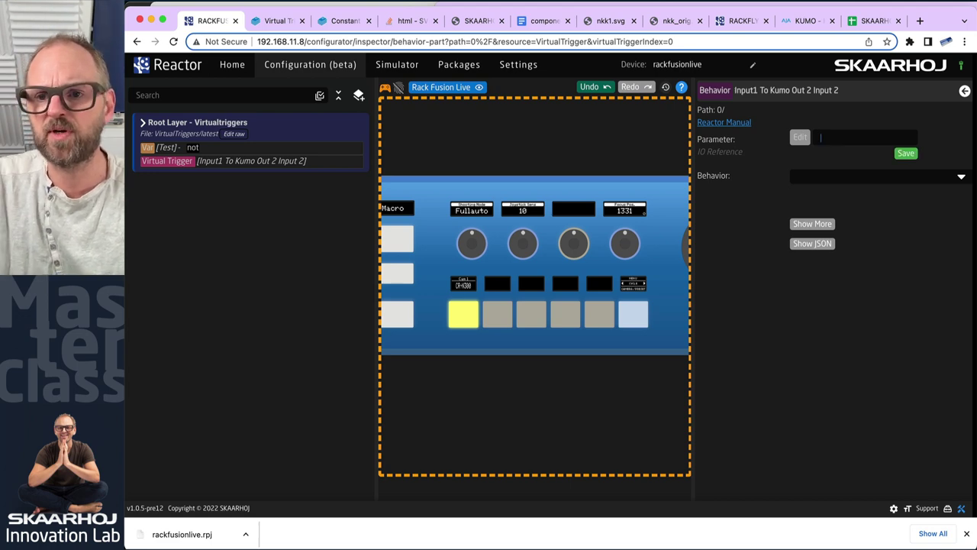
{"action": "left_click", "coordinate": [906, 154]}
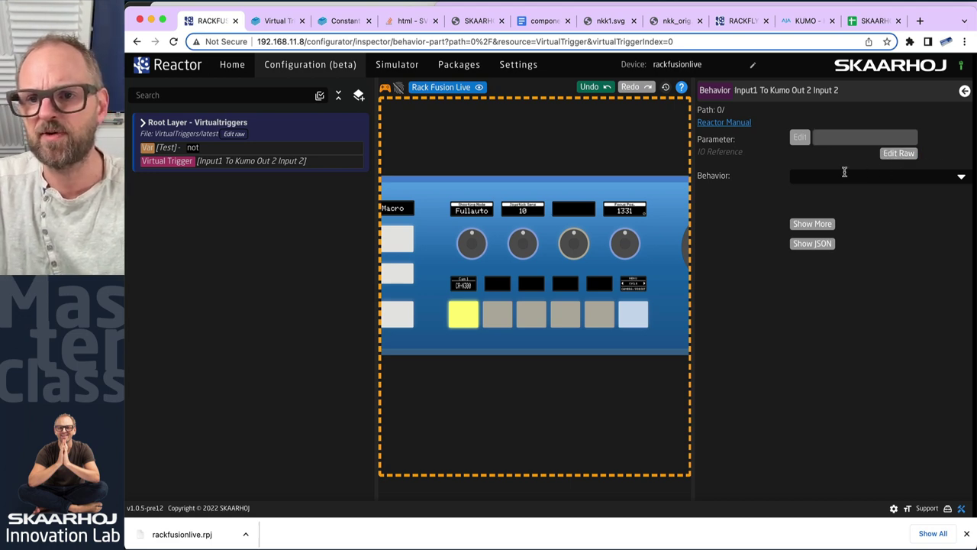
{"action": "left_click", "coordinate": [811, 224]}
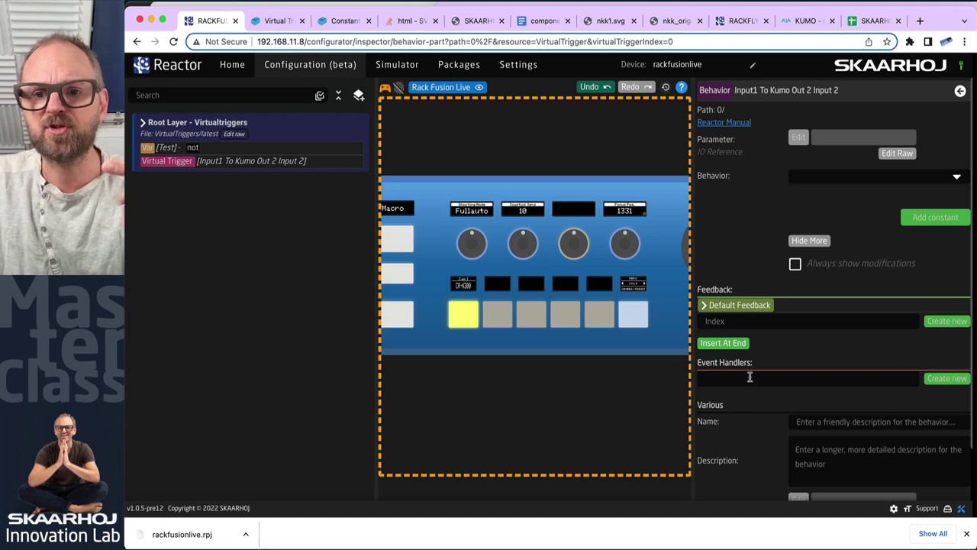
Create the varchange event handler with Handler Type Binary (Button)
{"action": "scroll", "coordinate": [819, 305], "scroll_direction": "down", "scroll_amount": 2}
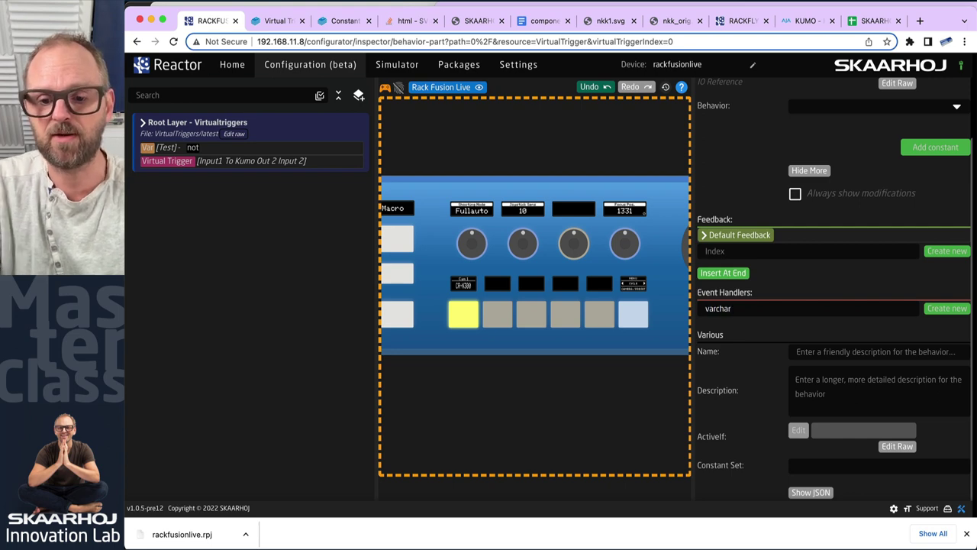
{"action": "left_click", "coordinate": [947, 308]}
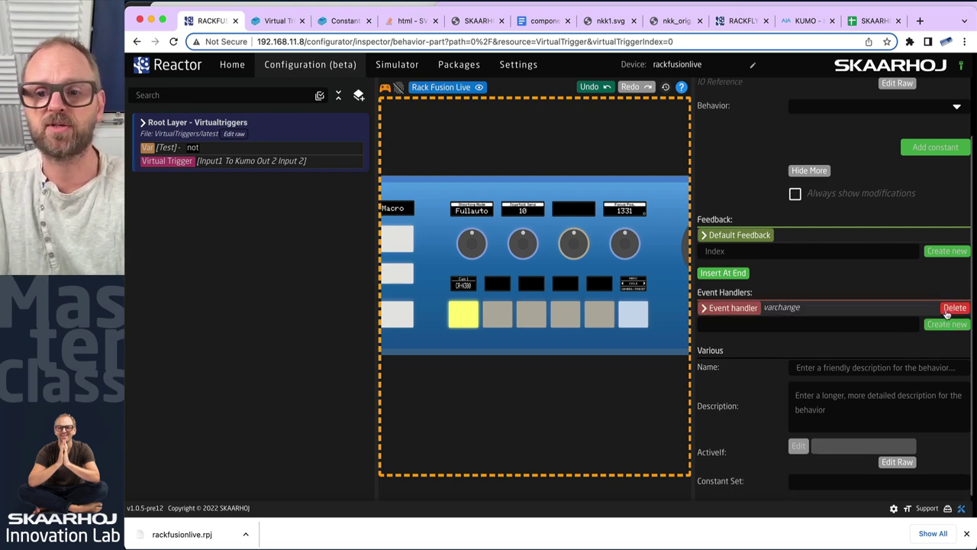
{"action": "left_click", "coordinate": [722, 312]}
{"action": "left_click", "coordinate": [793, 323]}
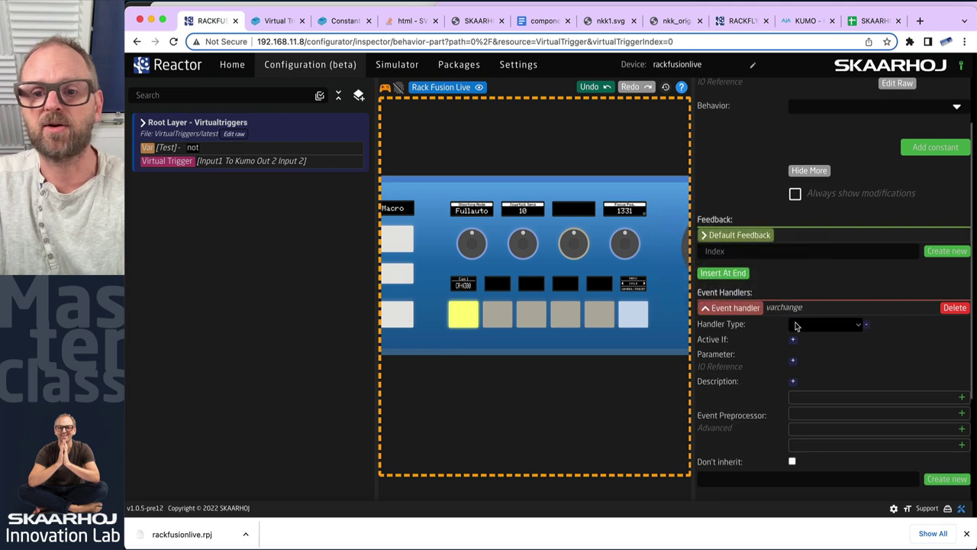
{"action": "left_click", "coordinate": [798, 325]}
{"action": "left_click", "coordinate": [817, 327]}
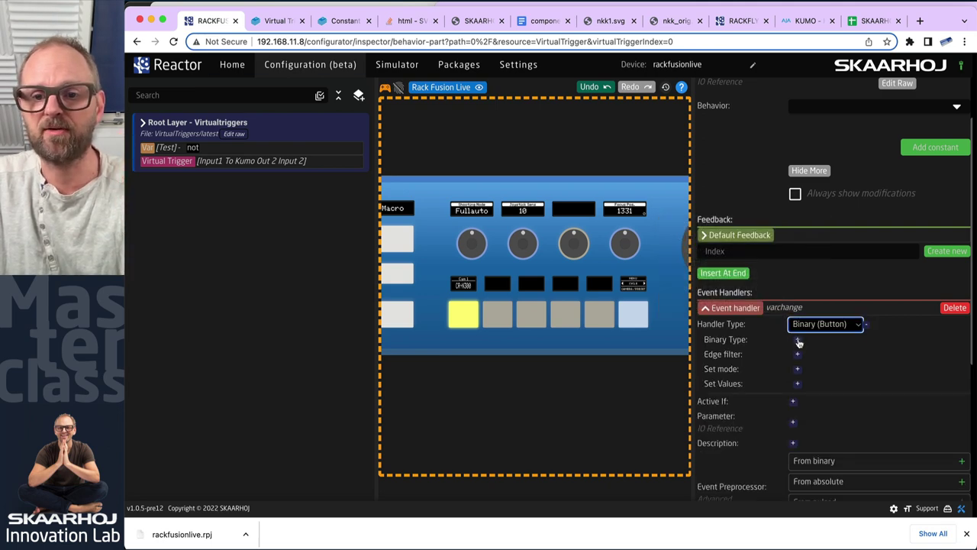
Set Binary Type ActDown, add an Edge filter, choose Set mode Set, and begin editing Set Values
{"action": "left_click", "coordinate": [798, 343]}
{"action": "left_click", "coordinate": [801, 341]}
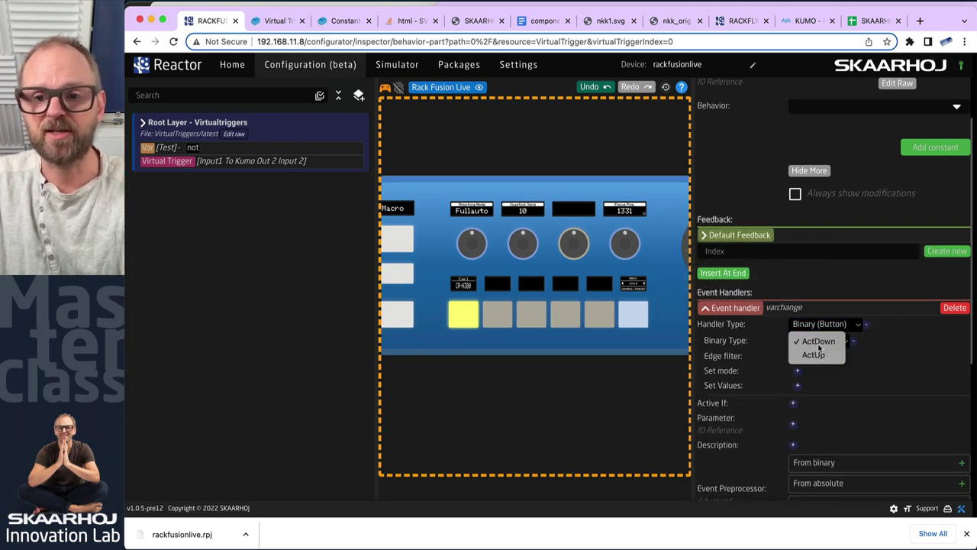
{"action": "left_click", "coordinate": [813, 340]}
{"action": "left_click", "coordinate": [797, 356]}
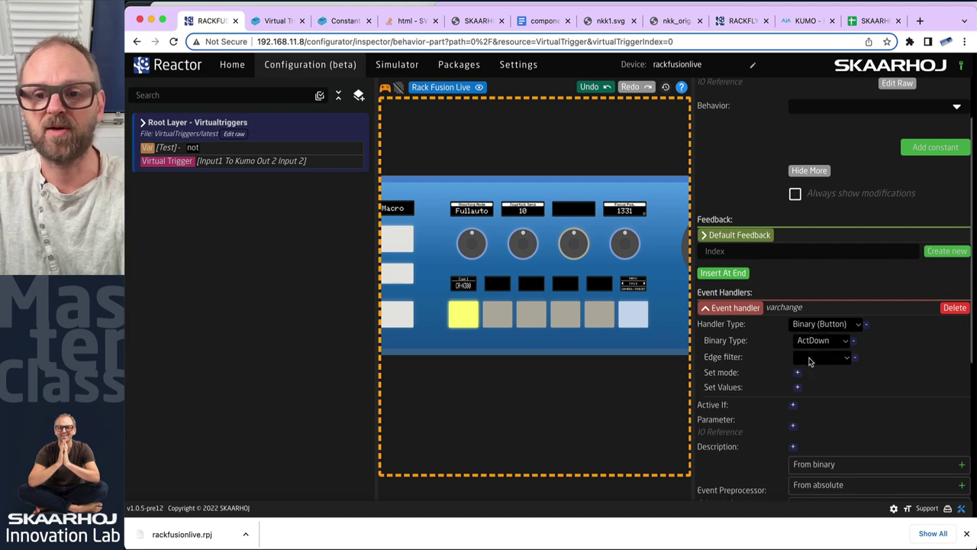
{"action": "left_click", "coordinate": [797, 373]}
{"action": "left_click", "coordinate": [811, 379]}
{"action": "left_click", "coordinate": [810, 374]}
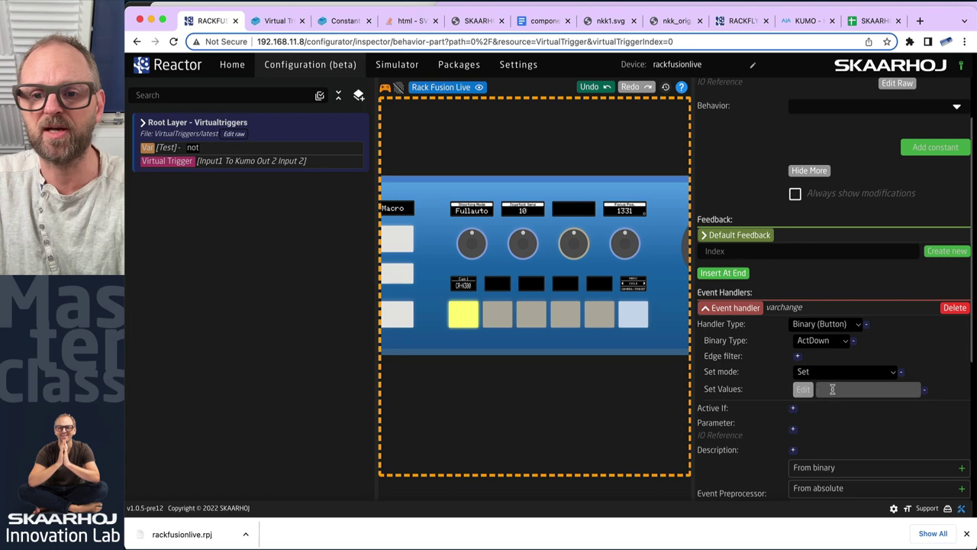
{"action": "left_click", "coordinate": [804, 390]}
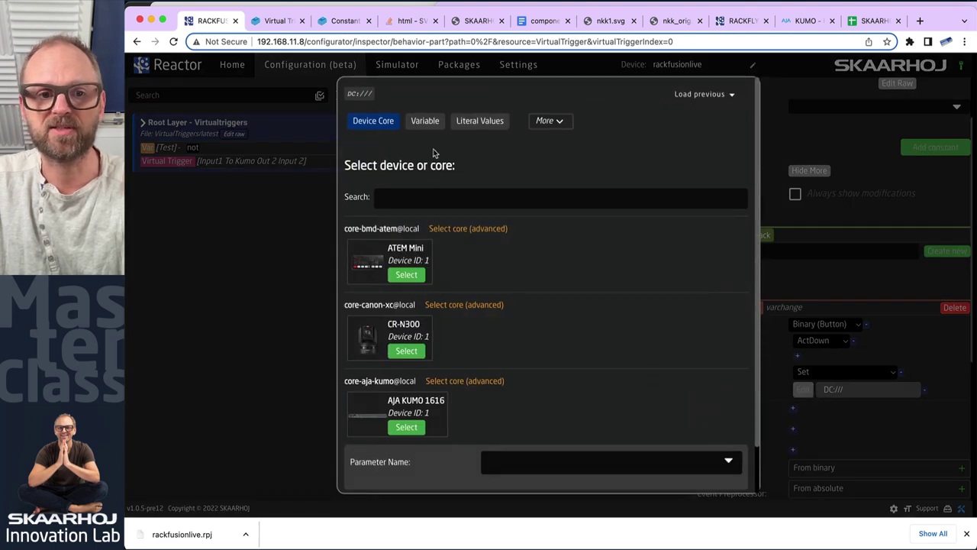
Set the handler's value to the literal 'hold'
{"action": "left_click", "coordinate": [477, 121]}
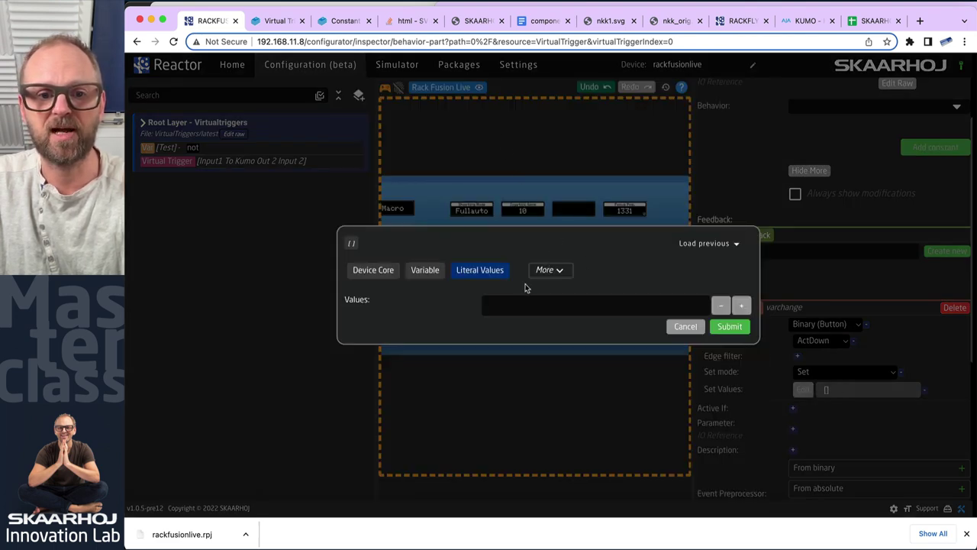
{"action": "left_click", "coordinate": [661, 306]}
{"action": "type", "text": "hold"}
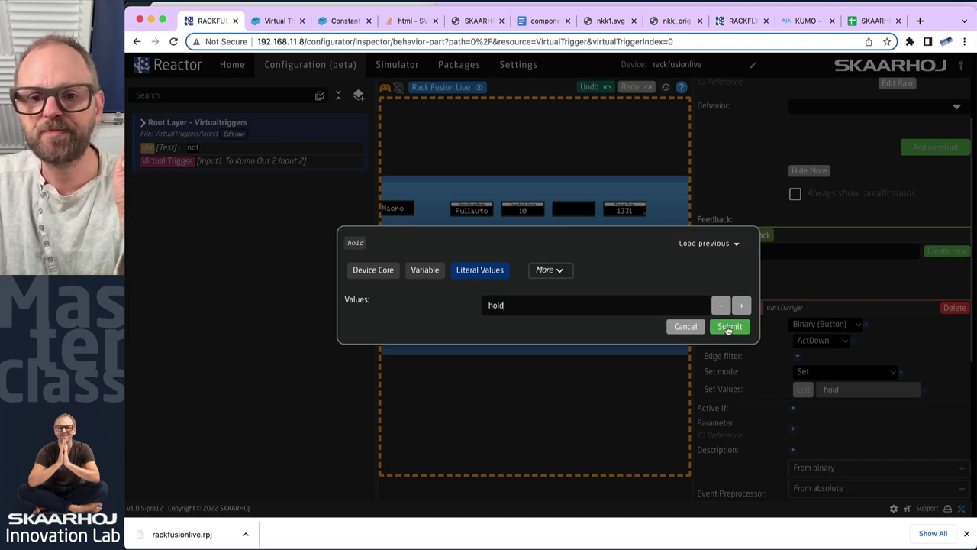
{"action": "left_click", "coordinate": [728, 327]}
Add a parameter to the handler pointing to the Test variable
{"action": "left_click", "coordinate": [793, 431]}
{"action": "left_click", "coordinate": [800, 430]}
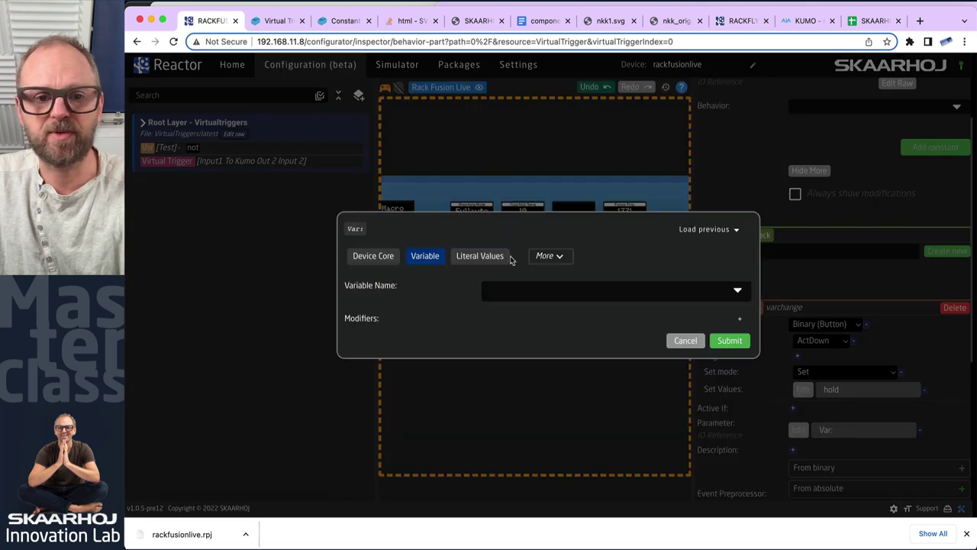
{"action": "left_click", "coordinate": [571, 299]}
{"action": "left_click", "coordinate": [500, 321]}
{"action": "left_click", "coordinate": [723, 343]}
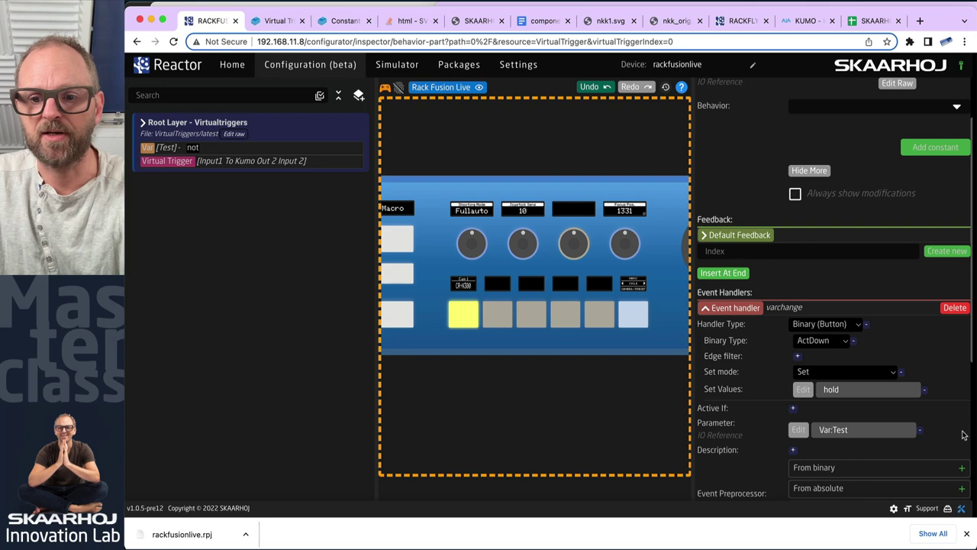
Toggle the ATEM program between CAM1 and CAM2, ending on CAM2, then return to Reactor
{"action": "key", "text": "super+Tab"}
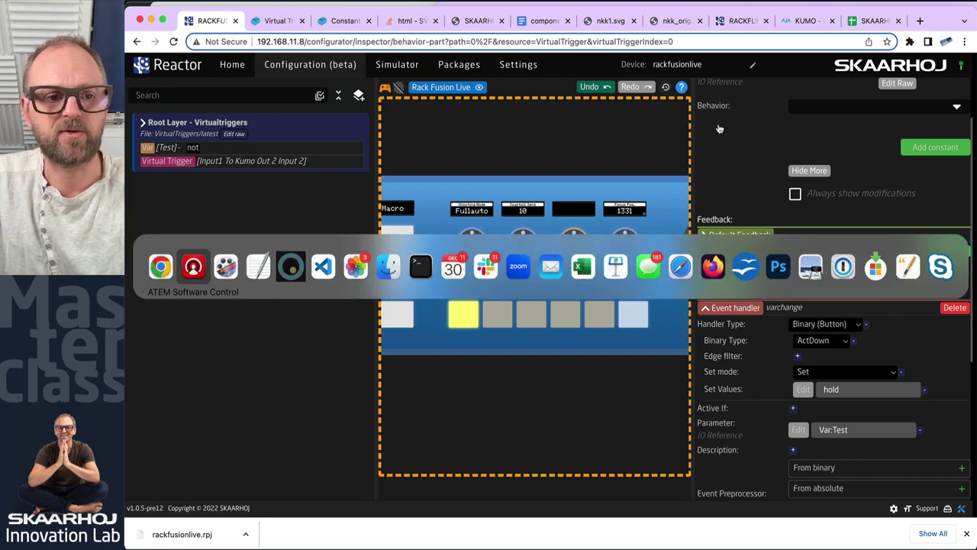
{"action": "left_click", "coordinate": [374, 450]}
{"action": "left_click", "coordinate": [350, 449]}
{"action": "left_click", "coordinate": [370, 449]}
{"action": "left_click", "coordinate": [346, 446]}
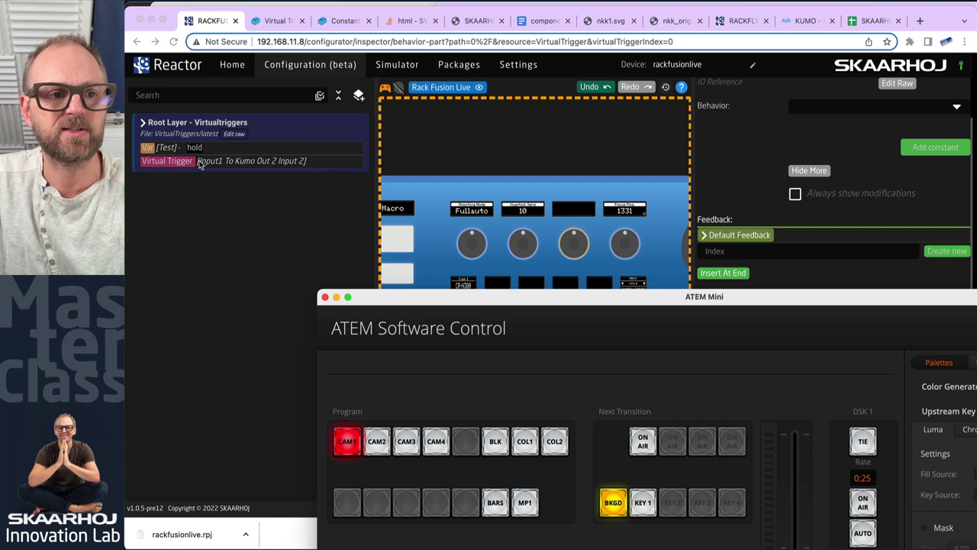
{"action": "left_click", "coordinate": [377, 445]}
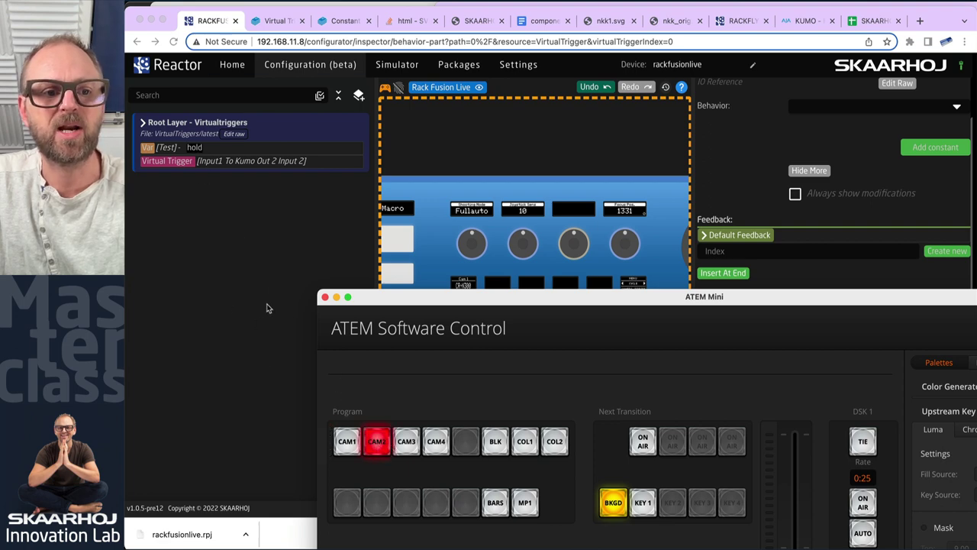
{"action": "left_click", "coordinate": [276, 260]}
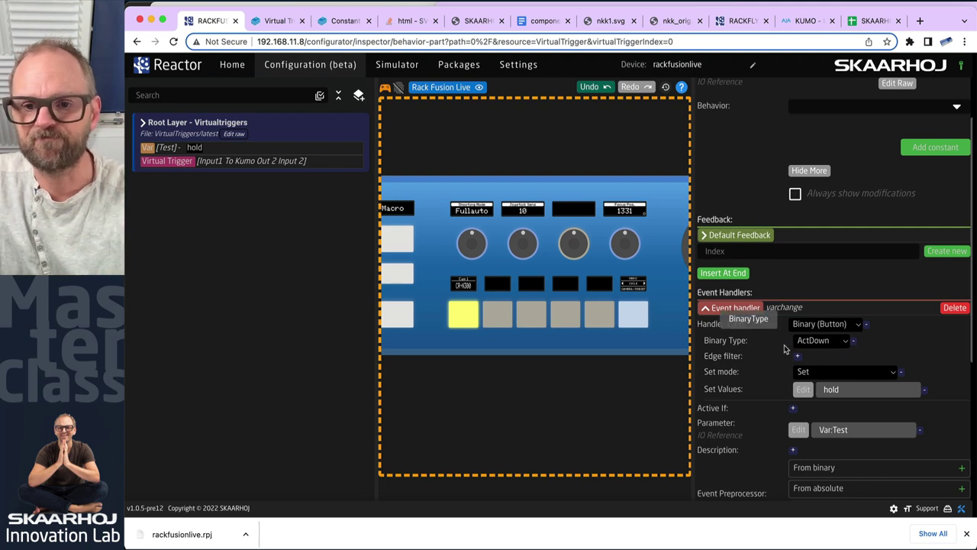
Create a new event handler named 'varchangeback' and expand its settings
{"action": "scroll", "coordinate": [895, 329], "scroll_direction": "down", "scroll_amount": 3}
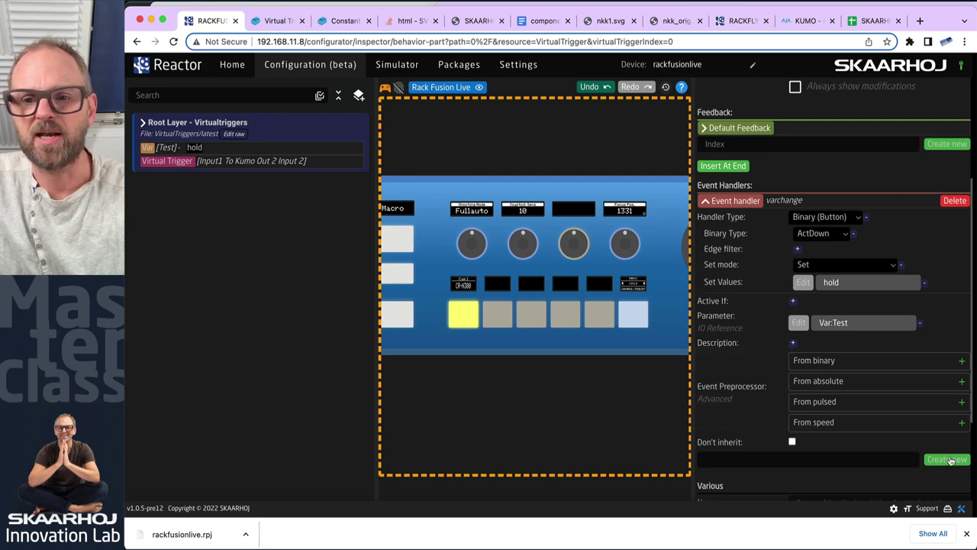
{"action": "left_click", "coordinate": [857, 456]}
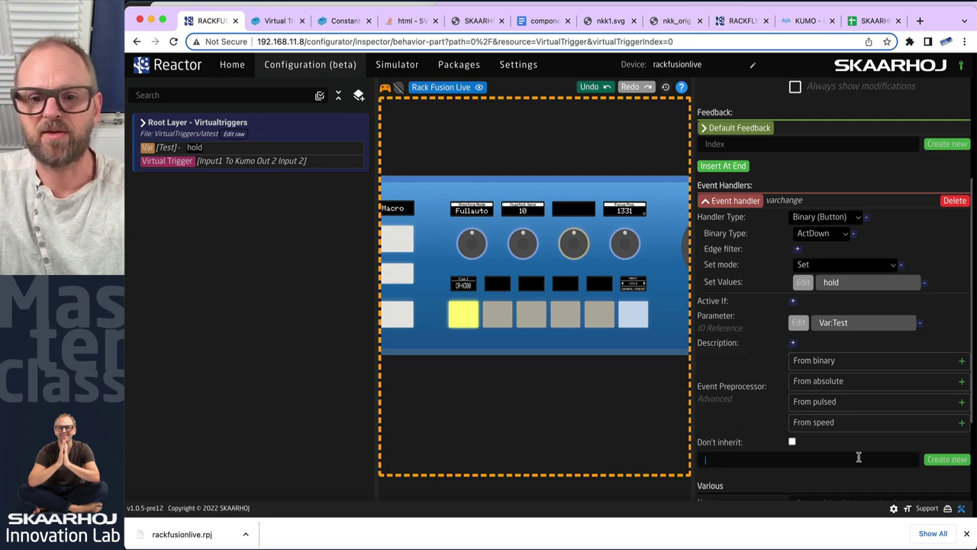
{"action": "type", "text": "varchangeback"}
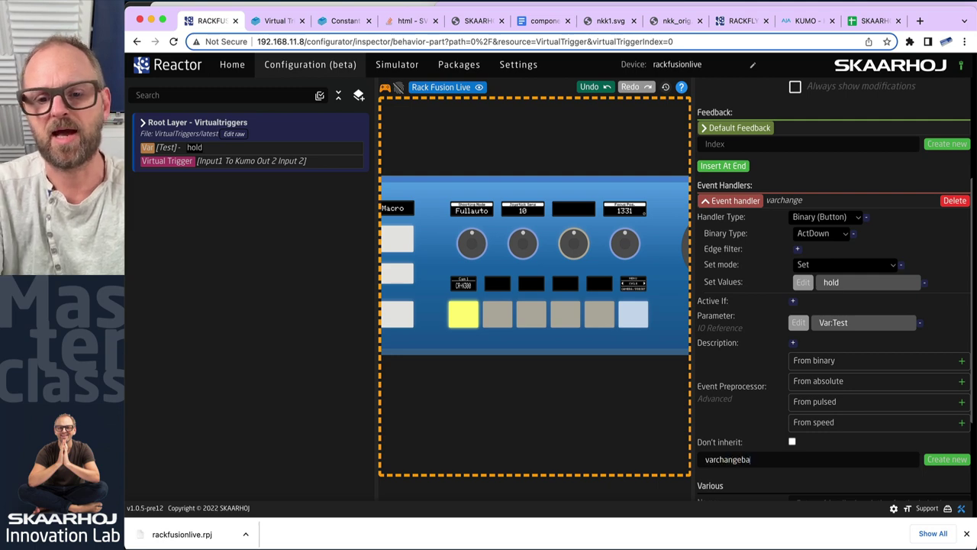
{"action": "left_click", "coordinate": [945, 459]}
{"action": "scroll", "coordinate": [872, 453], "scroll_direction": "down", "scroll_amount": 2}
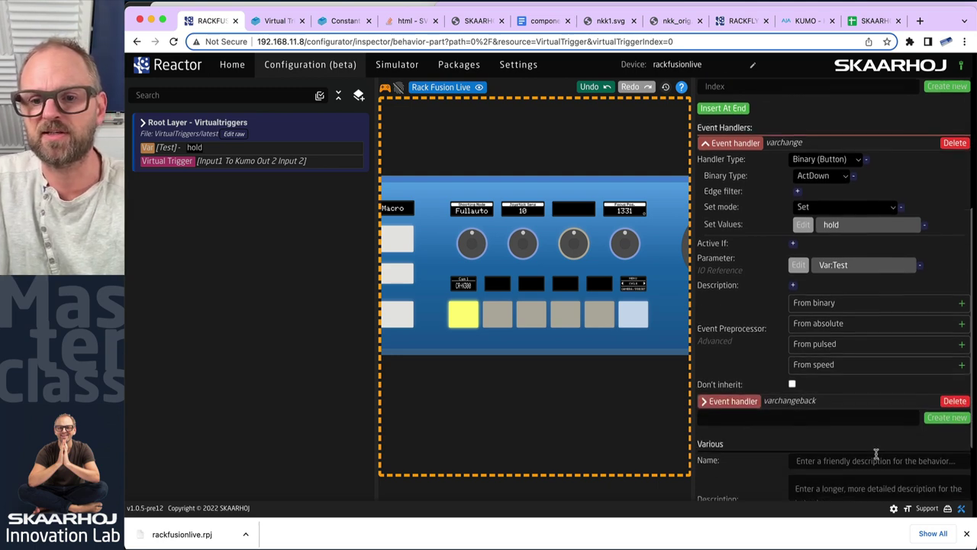
{"action": "left_click", "coordinate": [704, 385]}
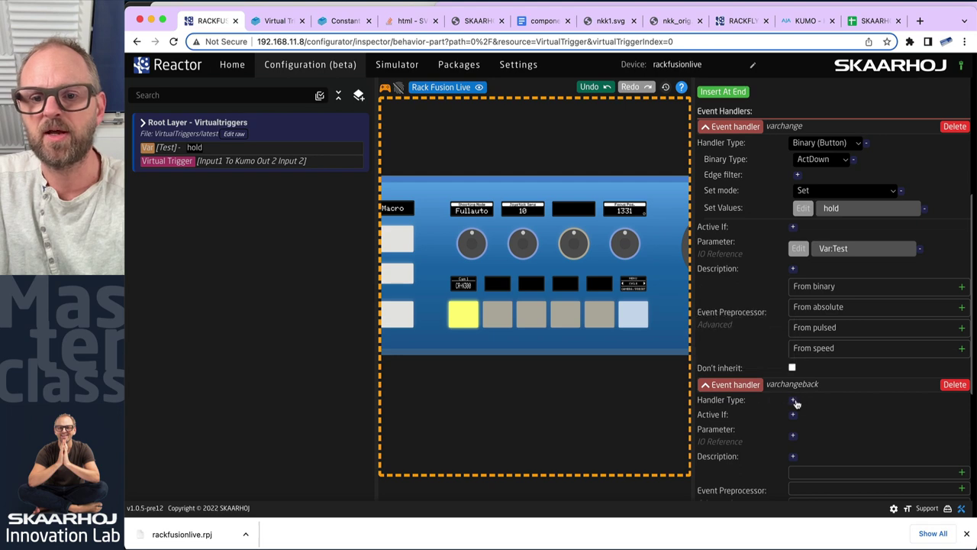
Make varchangeback a Binary (Button) handler acting on ActUp
{"action": "left_click", "coordinate": [794, 400]}
{"action": "left_click", "coordinate": [817, 402]}
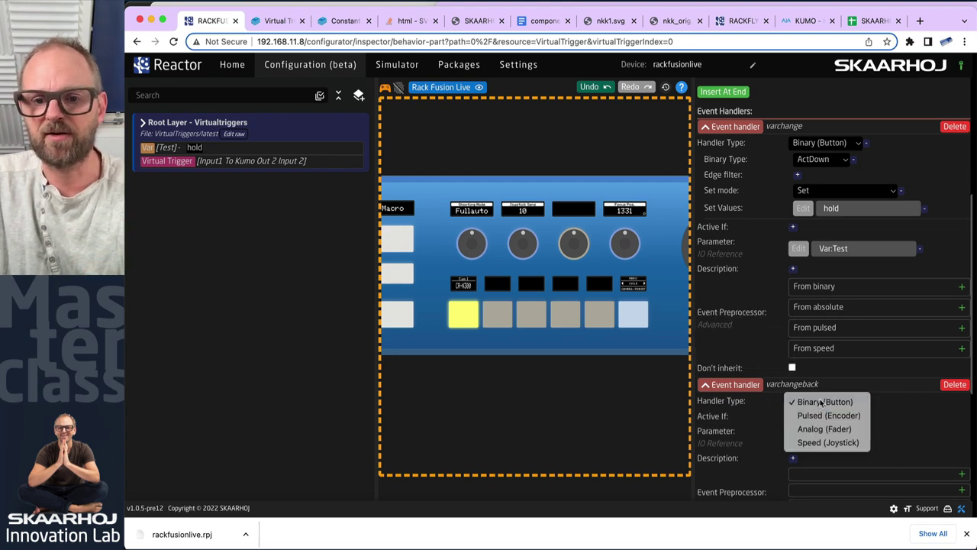
{"action": "left_click", "coordinate": [821, 402]}
{"action": "left_click", "coordinate": [797, 416]}
{"action": "left_click", "coordinate": [818, 418]}
{"action": "left_click", "coordinate": [815, 432]}
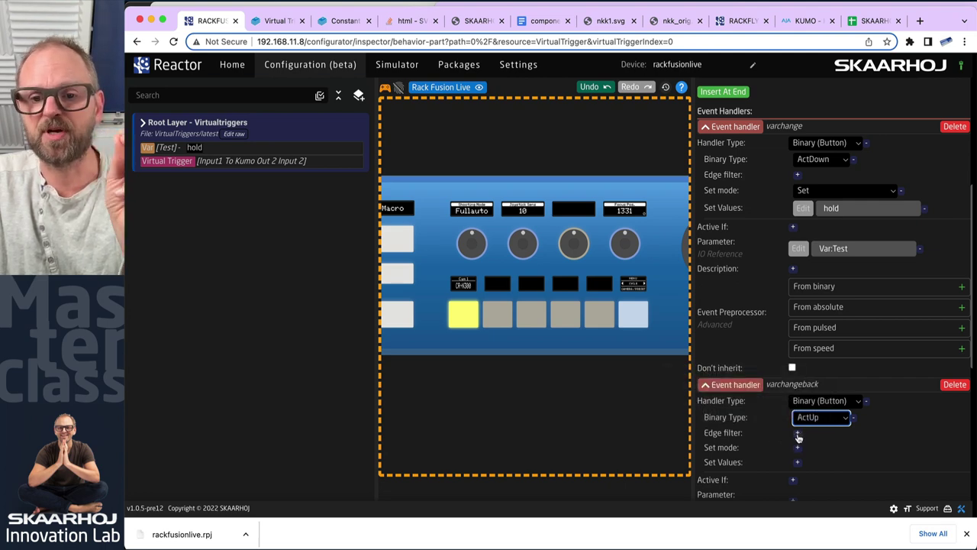
Set the handler's value to the literal 'not'
{"action": "scroll", "coordinate": [818, 443], "scroll_direction": "down", "scroll_amount": 2}
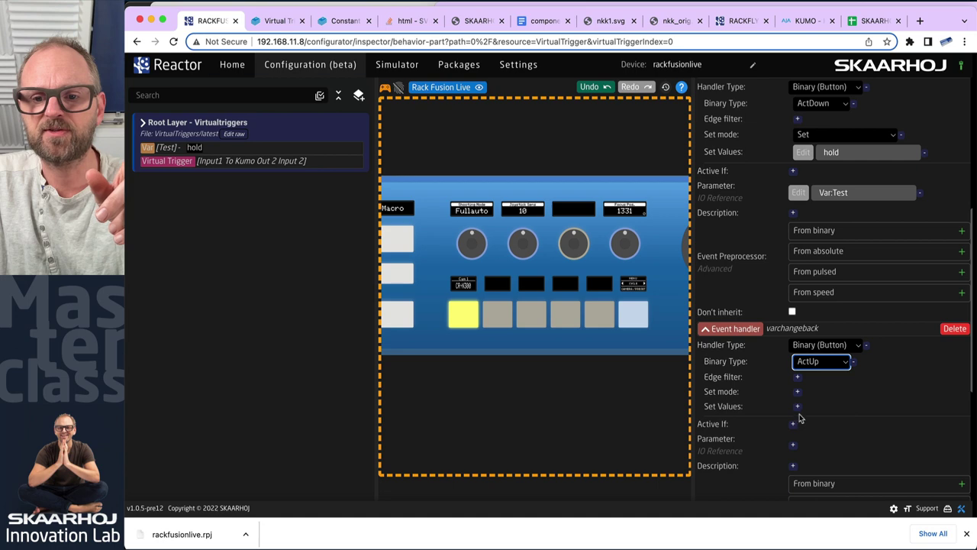
{"action": "left_click", "coordinate": [796, 406]}
{"action": "left_click", "coordinate": [801, 409]}
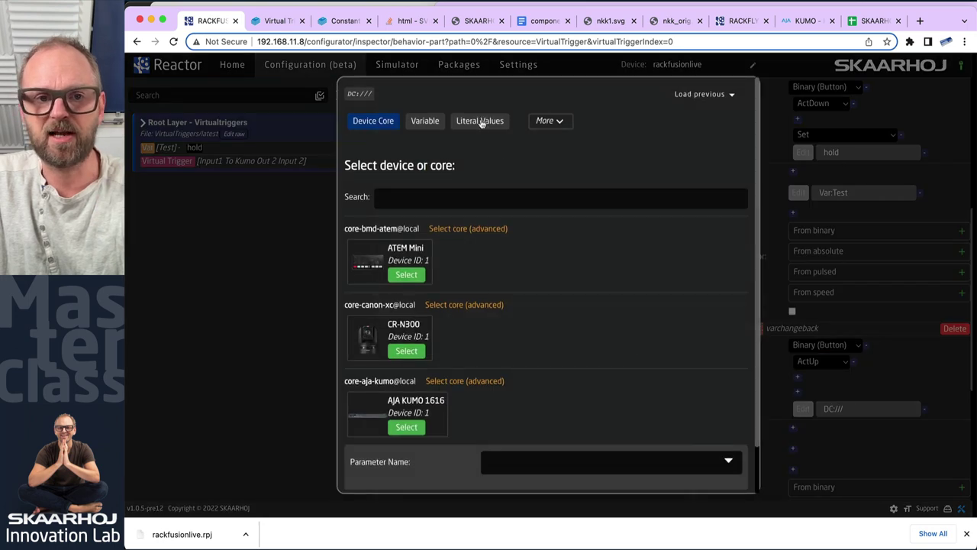
{"action": "left_click", "coordinate": [481, 123]}
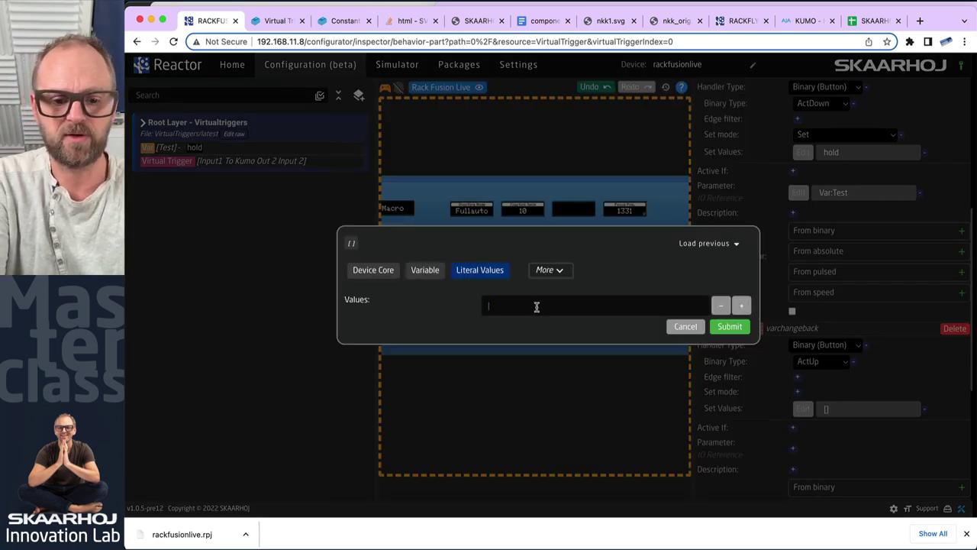
{"action": "type", "text": "off"}
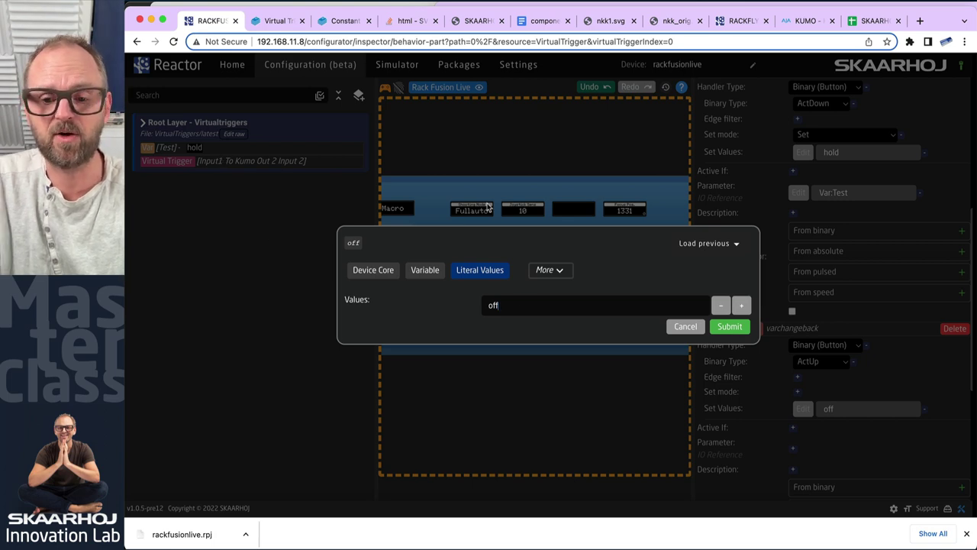
{"action": "key", "text": "BackSpace"}
{"action": "key", "text": "BackSpace"}
{"action": "key", "text": "BackSpace"}
{"action": "type", "text": "not"}
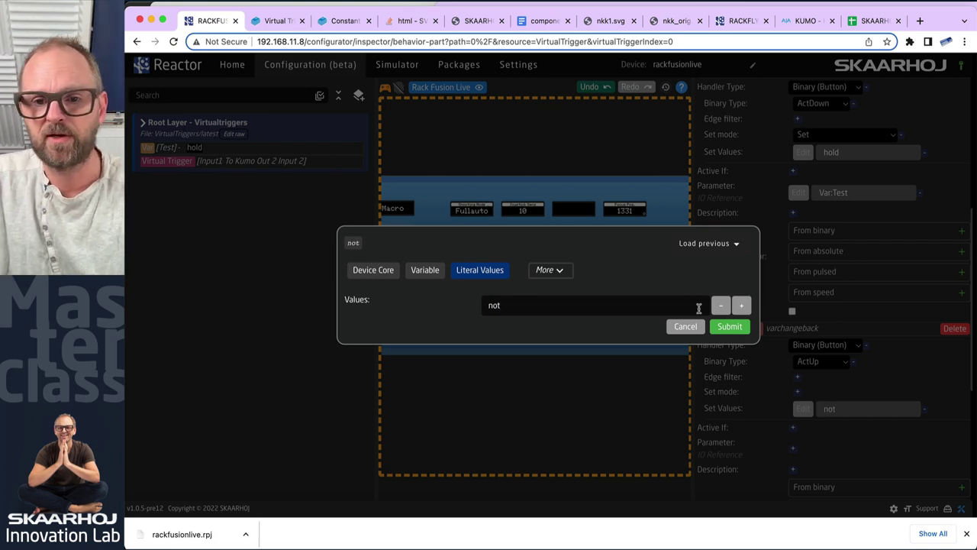
{"action": "left_click", "coordinate": [729, 326]}
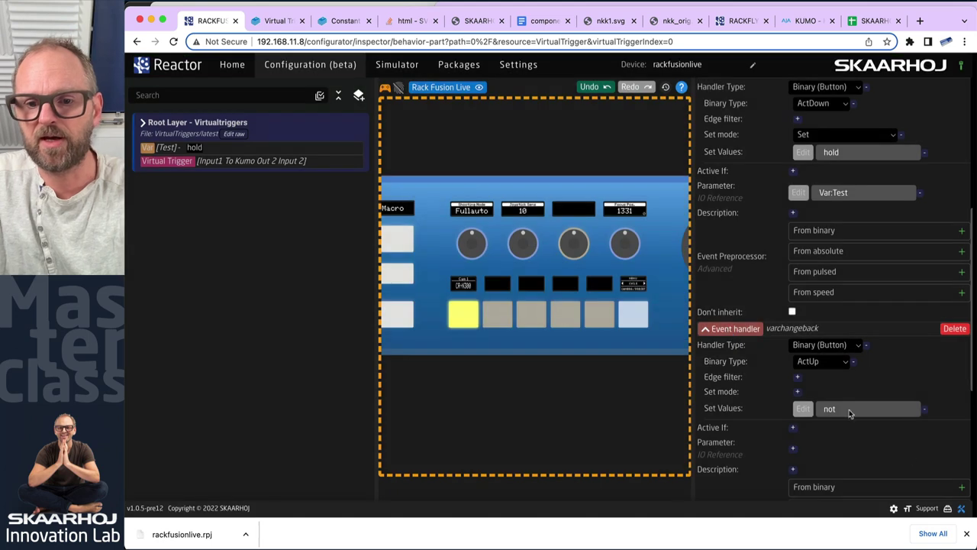
Set the handler's parameter to Var:Test
{"action": "left_click", "coordinate": [793, 449]}
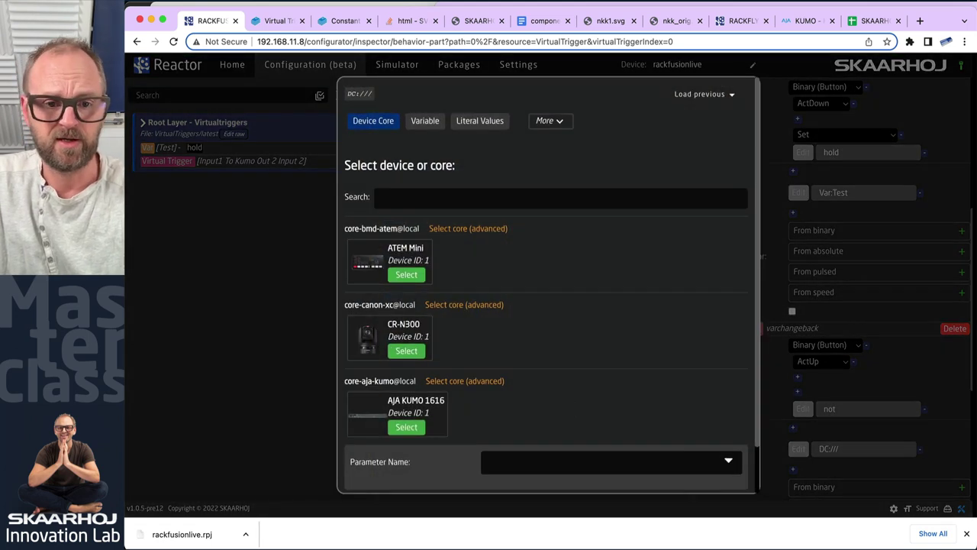
{"action": "left_click", "coordinate": [425, 122]}
{"action": "left_click", "coordinate": [529, 290]}
{"action": "left_click", "coordinate": [515, 326]}
{"action": "left_click", "coordinate": [729, 341]}
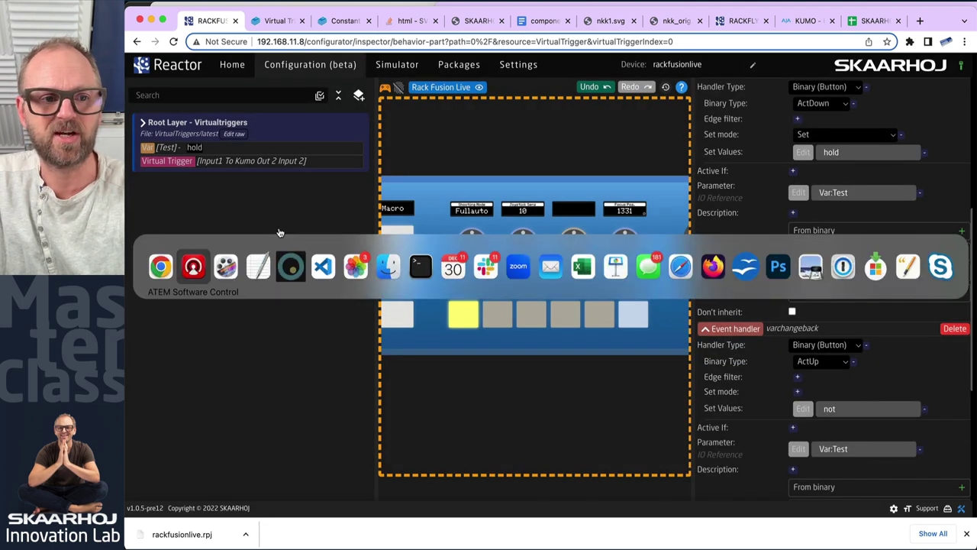
In ATEM Software Control, toggle program between CAM1 and CAM2 several times, leaving CAM2 on
{"action": "left_click", "coordinate": [539, 275]}
{"action": "left_click", "coordinate": [347, 447]}
{"action": "left_click", "coordinate": [374, 448]}
{"action": "left_click", "coordinate": [348, 449]}
{"action": "left_click", "coordinate": [377, 447]}
{"action": "left_click", "coordinate": [358, 447]}
{"action": "left_click", "coordinate": [384, 445]}
Back in the browser, go to the Reactor Home page and reload Configuration (beta)
{"action": "left_click", "coordinate": [700, 218]}
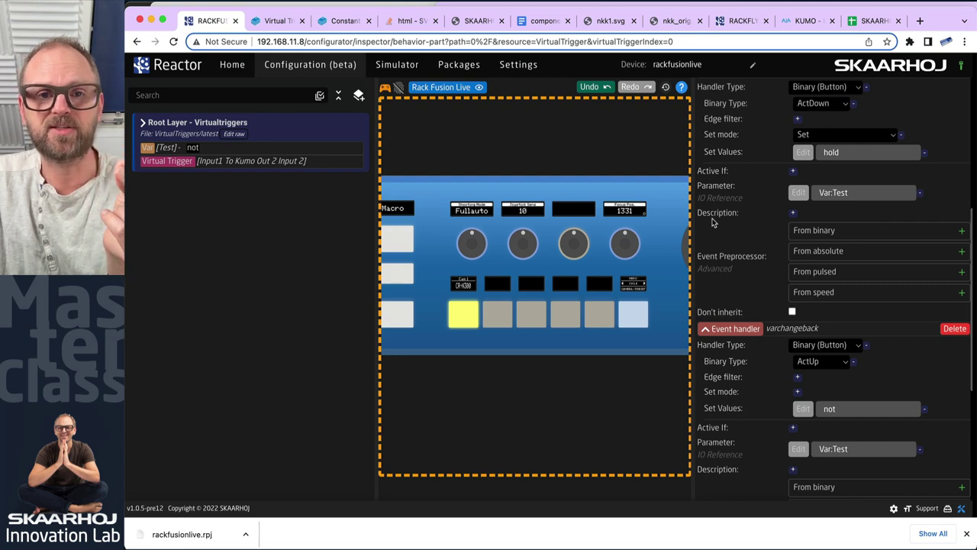
{"action": "left_click", "coordinate": [229, 66]}
{"action": "left_click", "coordinate": [289, 67]}
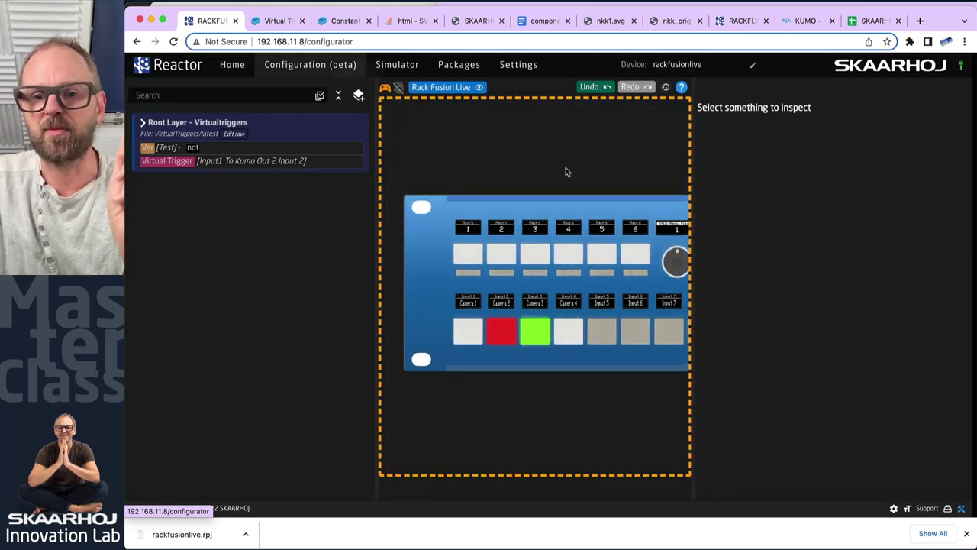
Add a 'kumo' event handler to the Input1 To Kumo Out 2 Input 2 trigger's behavior
{"action": "left_click", "coordinate": [191, 163]}
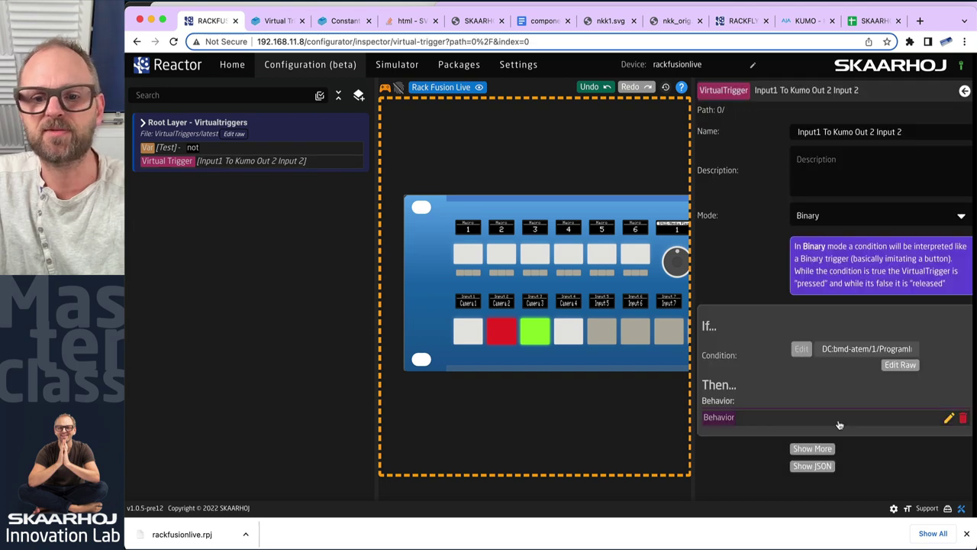
{"action": "left_click", "coordinate": [948, 418]}
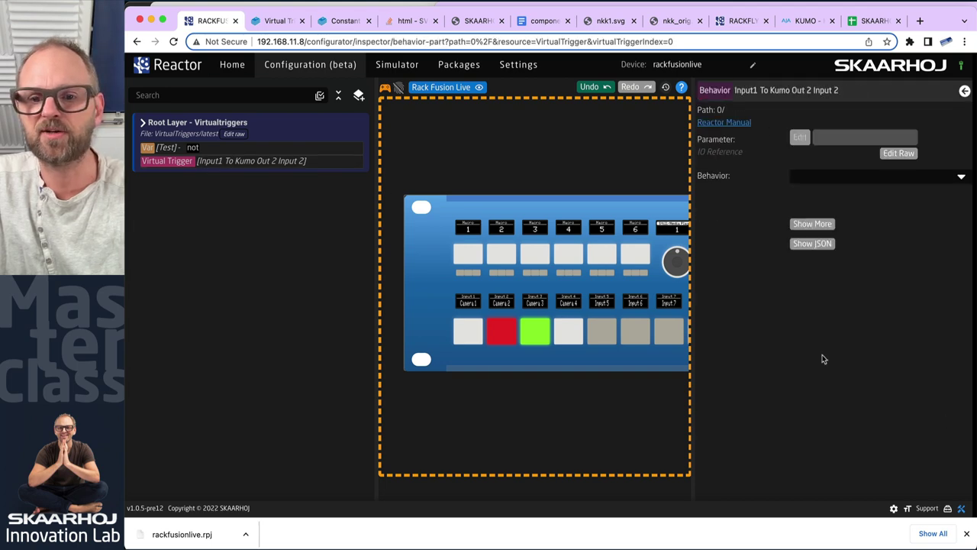
{"action": "left_click", "coordinate": [812, 224]}
{"action": "scroll", "coordinate": [725, 352], "scroll_direction": "down", "scroll_amount": 2}
{"action": "type", "text": "kumo"}
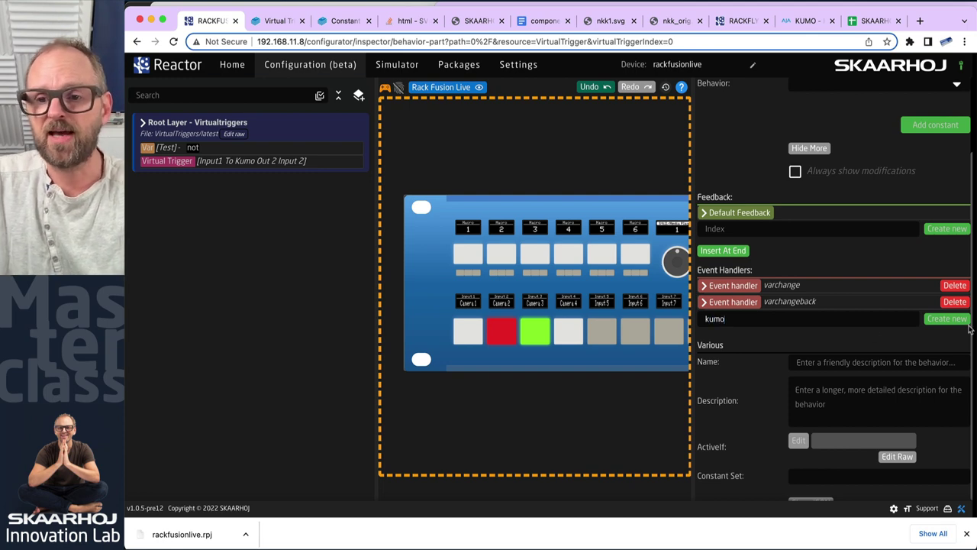
{"action": "left_click", "coordinate": [957, 321]}
Make the kumo handler a binary handler that acts on press (ActDown)
{"action": "left_click", "coordinate": [707, 320]}
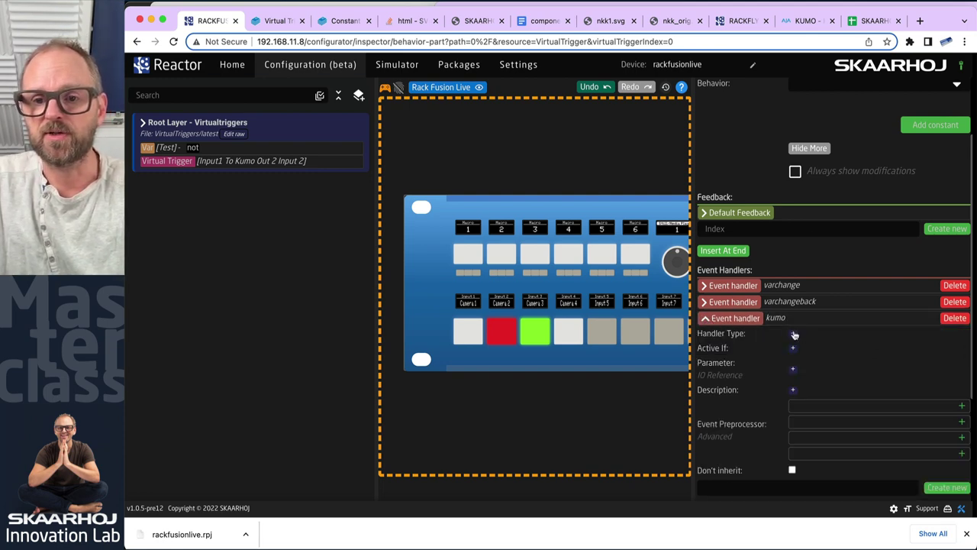
{"action": "left_click", "coordinate": [793, 334]}
{"action": "left_click", "coordinate": [798, 334]}
{"action": "left_click", "coordinate": [798, 333]}
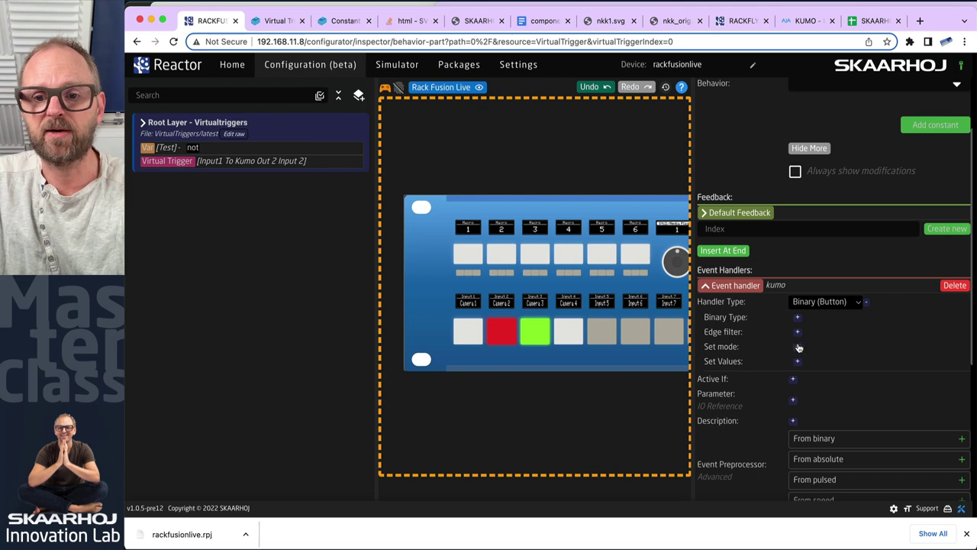
{"action": "left_click", "coordinate": [796, 320]}
{"action": "left_click", "coordinate": [801, 320]}
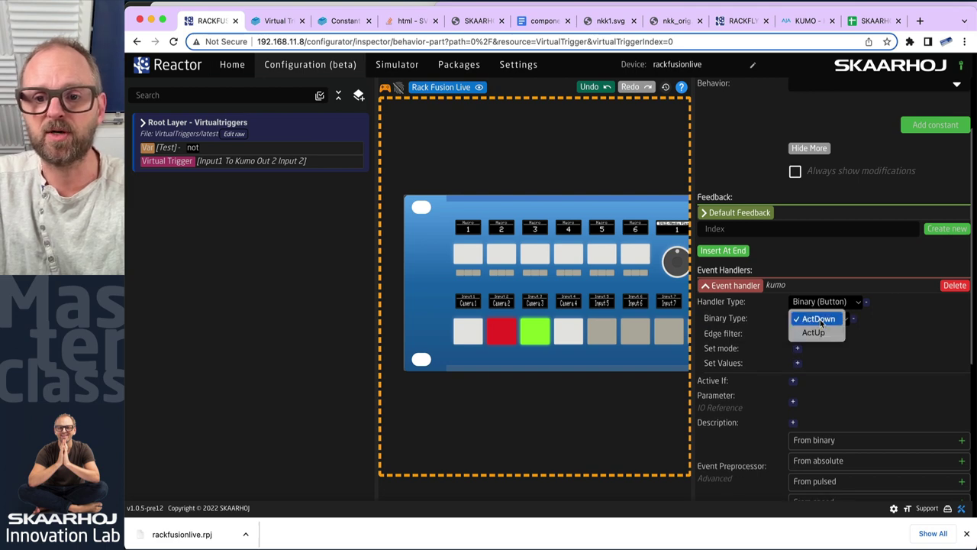
{"action": "left_click", "coordinate": [815, 306]}
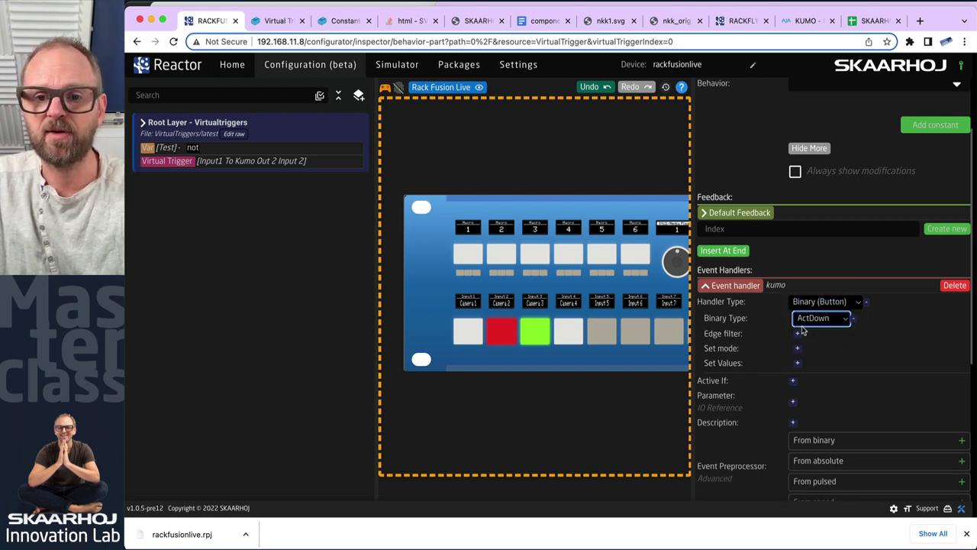
Give the kumo handler a literal set value of 3
{"action": "left_click", "coordinate": [798, 365]}
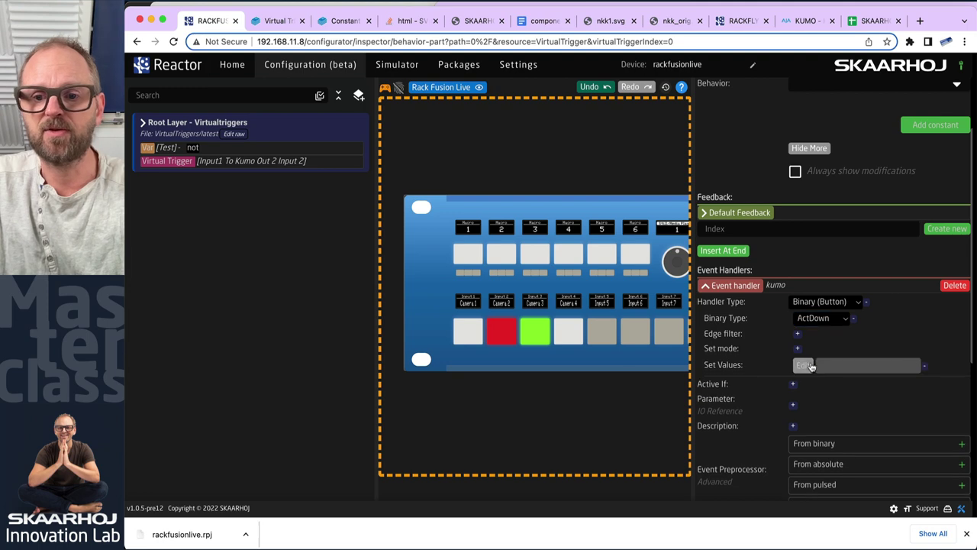
{"action": "left_click", "coordinate": [798, 365]}
{"action": "left_click", "coordinate": [473, 123]}
{"action": "left_click", "coordinate": [523, 306]}
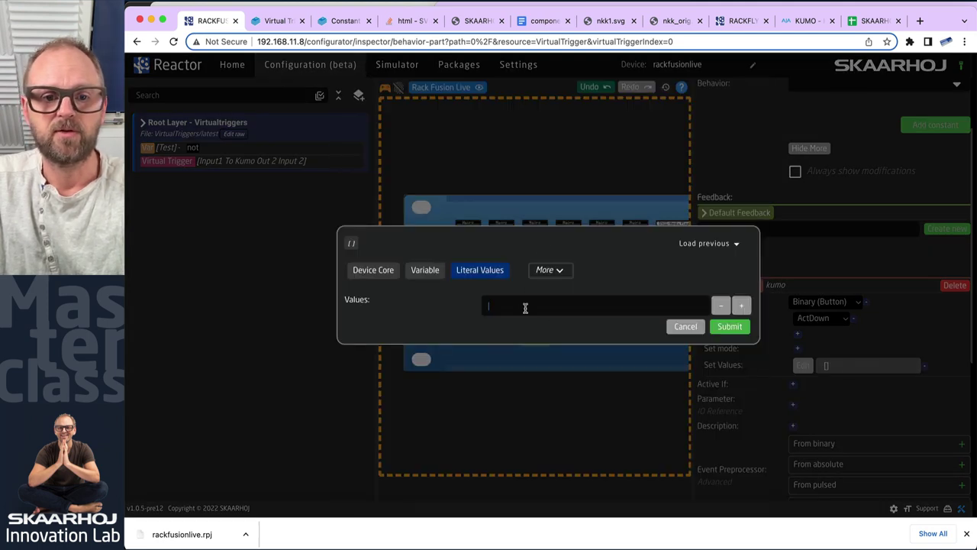
{"action": "type", "text": "3"}
{"action": "left_click", "coordinate": [739, 331]}
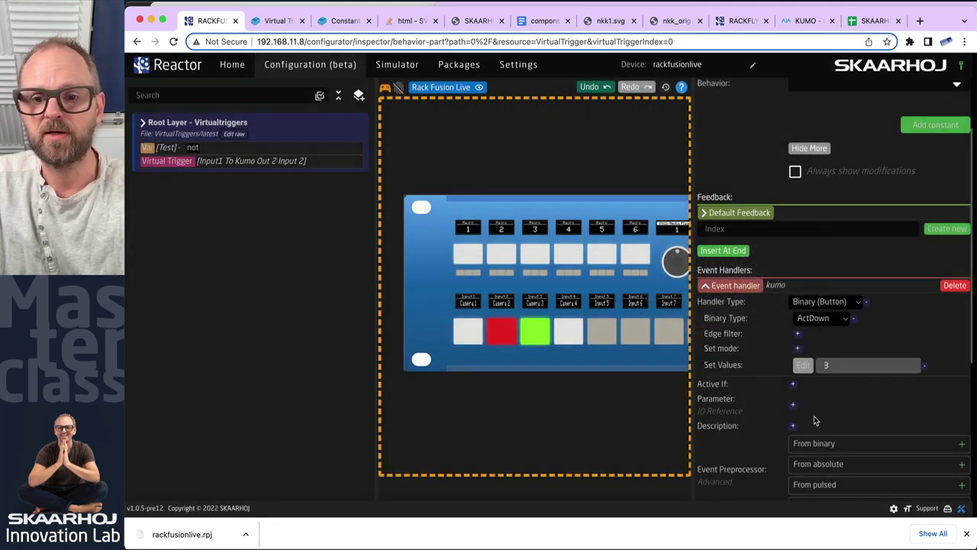
Set the handler parameter to AJA KUMO 1616 Route Input to Output, output 2
{"action": "left_click", "coordinate": [795, 407]}
{"action": "left_click", "coordinate": [797, 407]}
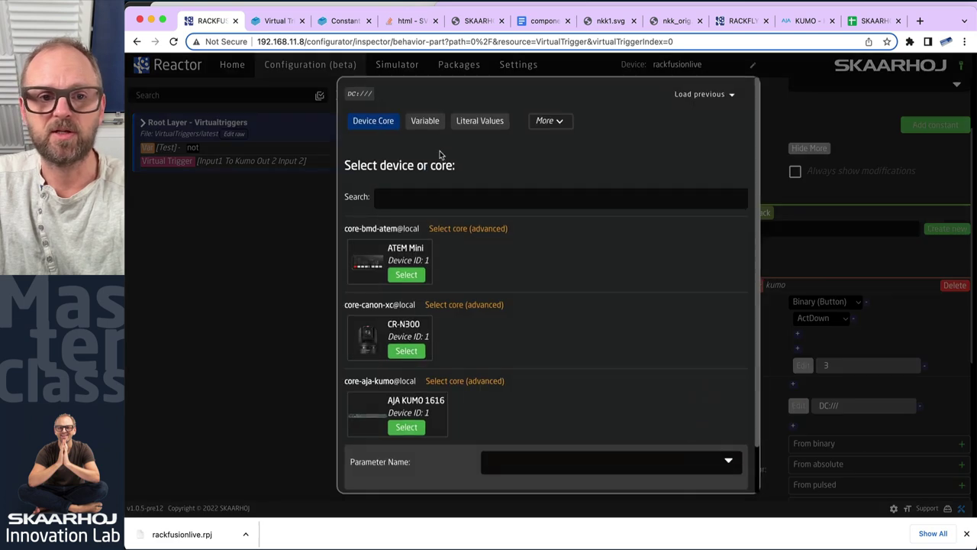
{"action": "scroll", "coordinate": [412, 377], "scroll_direction": "down", "scroll_amount": 2}
{"action": "left_click", "coordinate": [406, 375]}
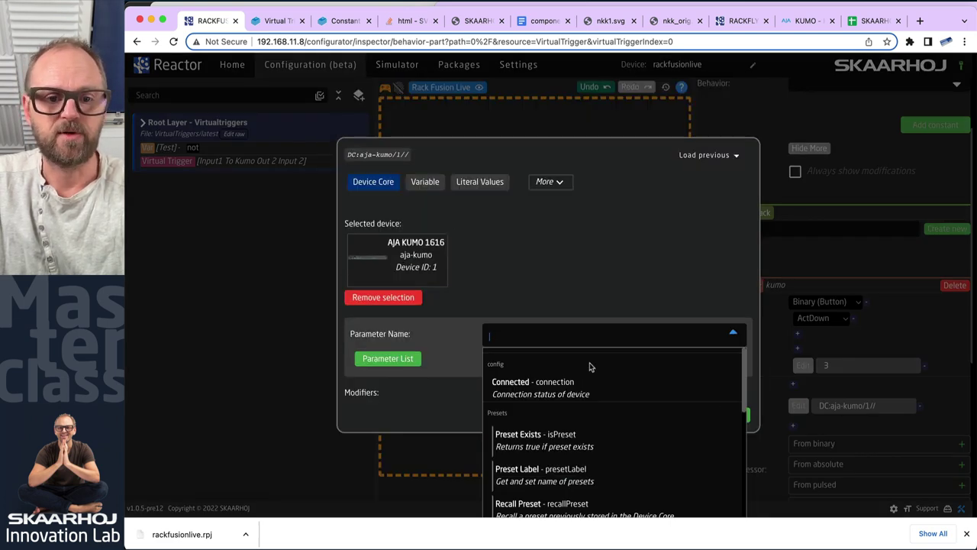
{"action": "scroll", "coordinate": [561, 420], "scroll_direction": "down", "scroll_amount": 10}
{"action": "scroll", "coordinate": [556, 431], "scroll_direction": "up", "scroll_amount": 3}
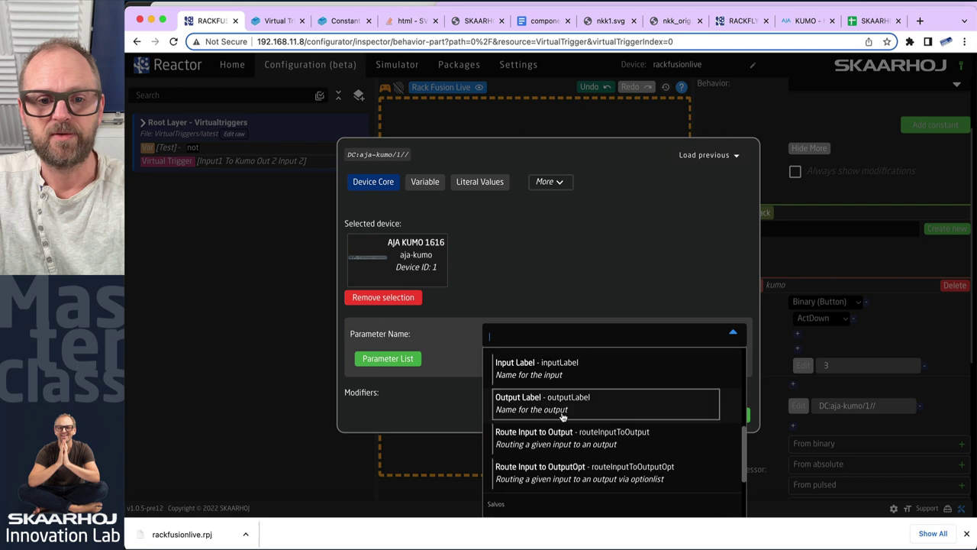
{"action": "left_click", "coordinate": [552, 436]}
{"action": "left_click", "coordinate": [667, 357]}
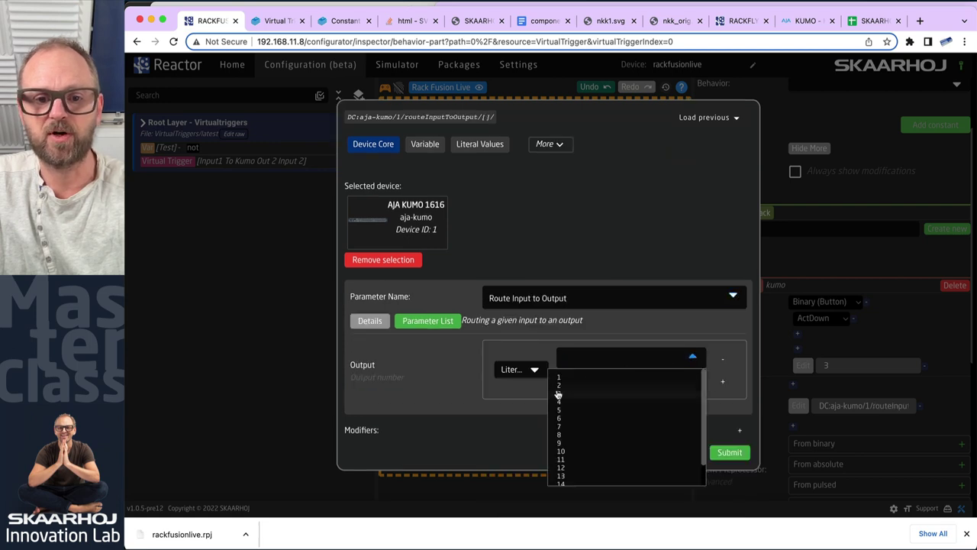
{"action": "left_click", "coordinate": [558, 394]}
{"action": "left_click", "coordinate": [729, 452]}
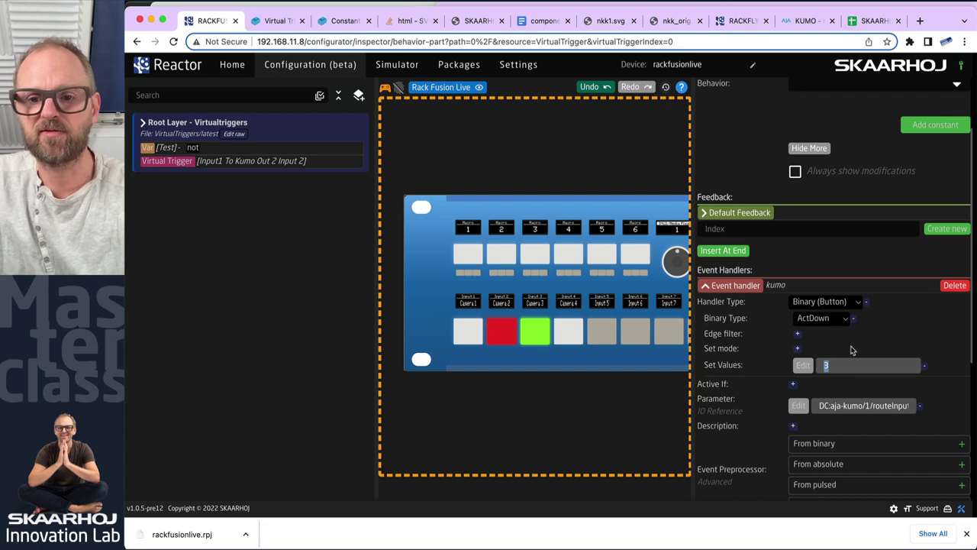
Change the handler's set value from 3 to 7
{"action": "left_click", "coordinate": [803, 367]}
{"action": "key", "text": "BackSpace"}
{"action": "type", "text": "7"}
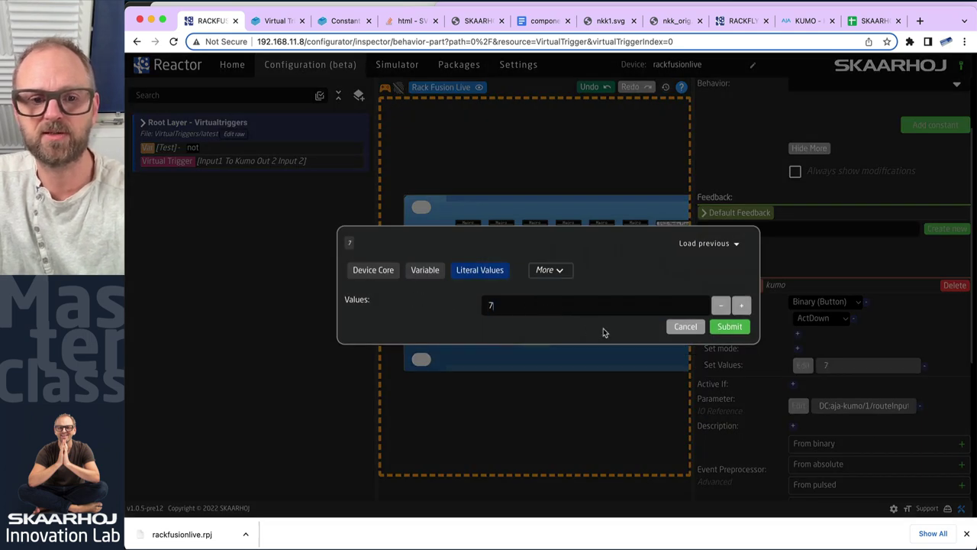
{"action": "left_click", "coordinate": [738, 327]}
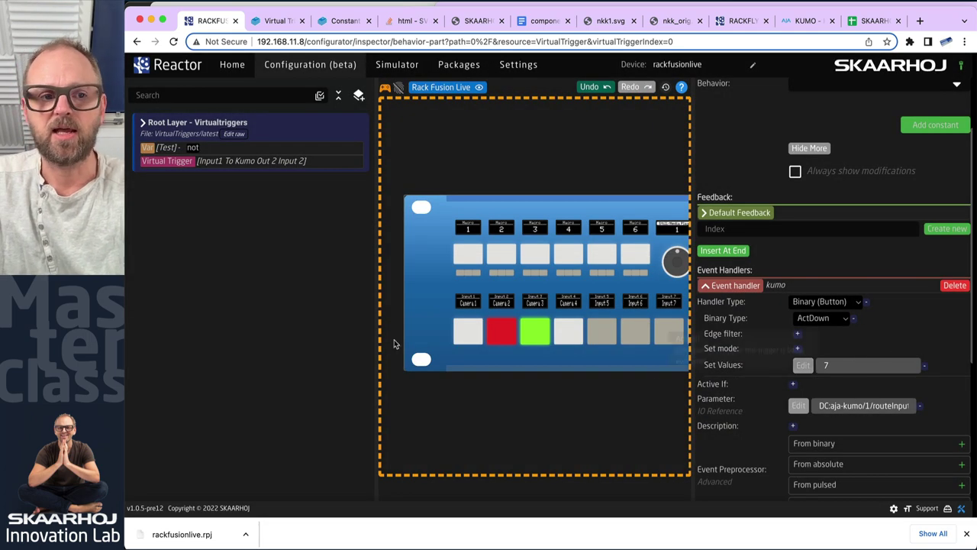
{"action": "left_click", "coordinate": [806, 22]}
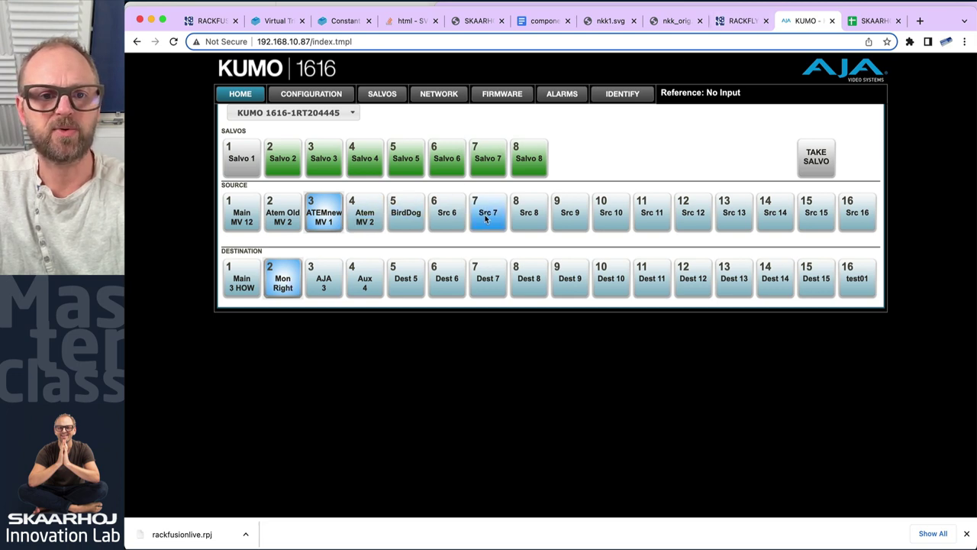
Cut CAM1, CAM2, then CAM1 to ATEM program and verify KUMO routes Src 7 to Mon Right
{"action": "left_click", "coordinate": [226, 267]}
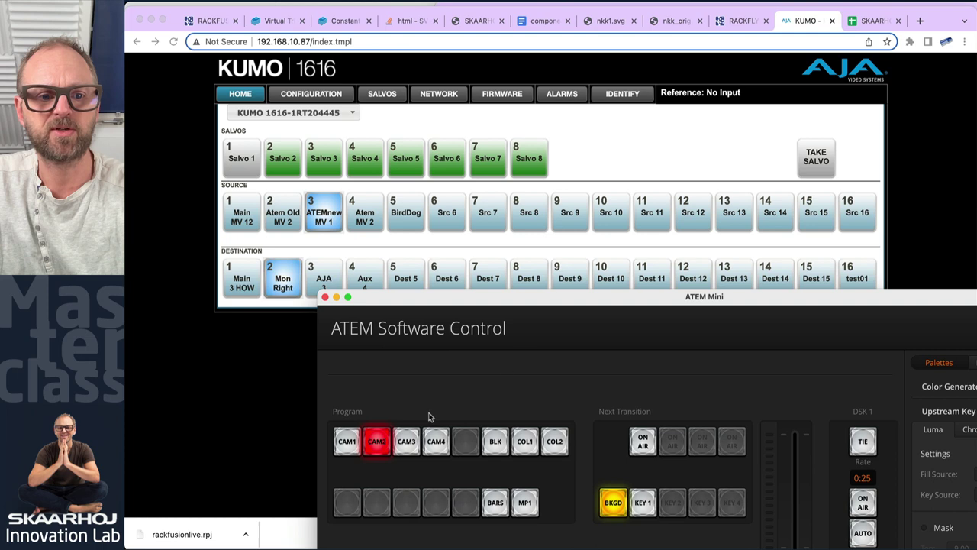
{"action": "left_click", "coordinate": [356, 441]}
{"action": "left_click", "coordinate": [380, 444]}
{"action": "left_click", "coordinate": [343, 443]}
{"action": "left_click", "coordinate": [241, 402]}
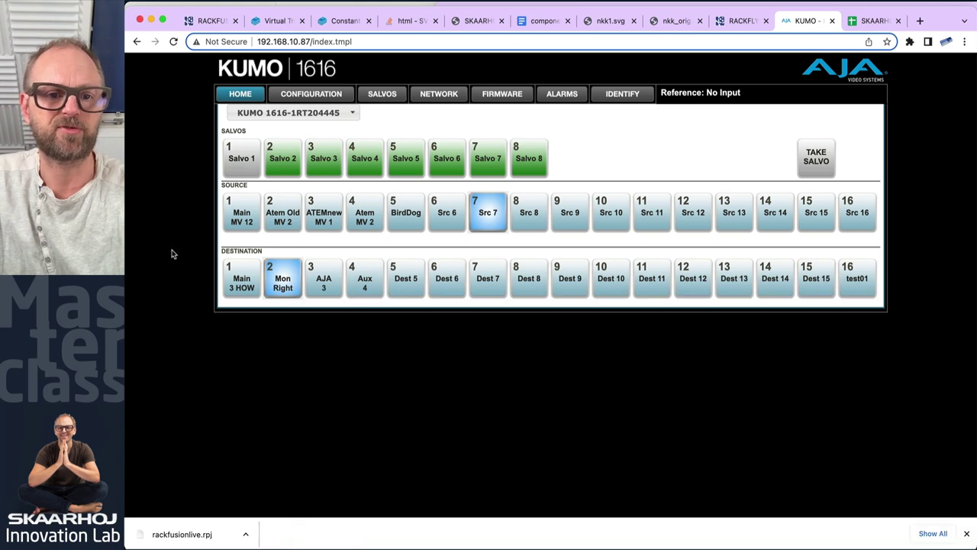
{"action": "left_click", "coordinate": [217, 22]}
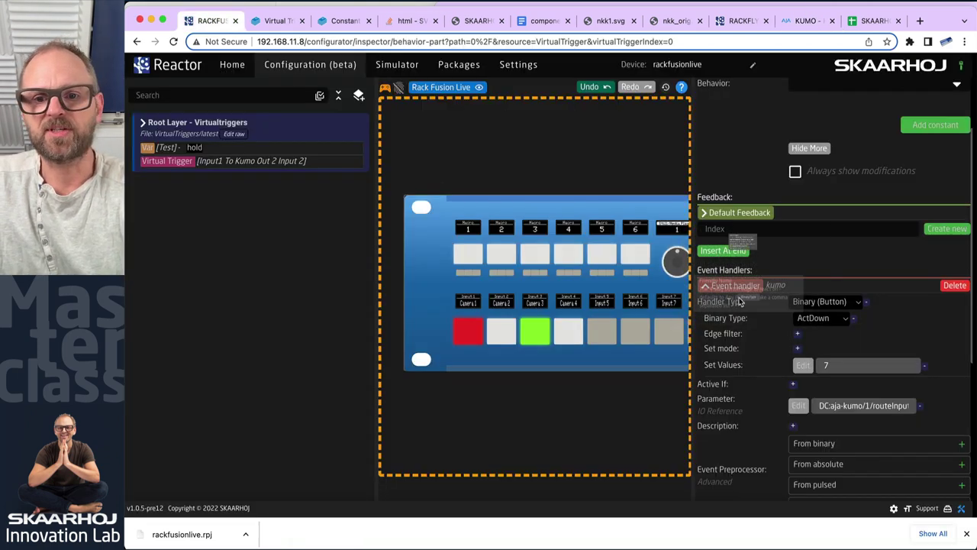
Collapse the kumo handler so kumo, varchange and varchangeback appear as a list
{"action": "left_click", "coordinate": [707, 286]}
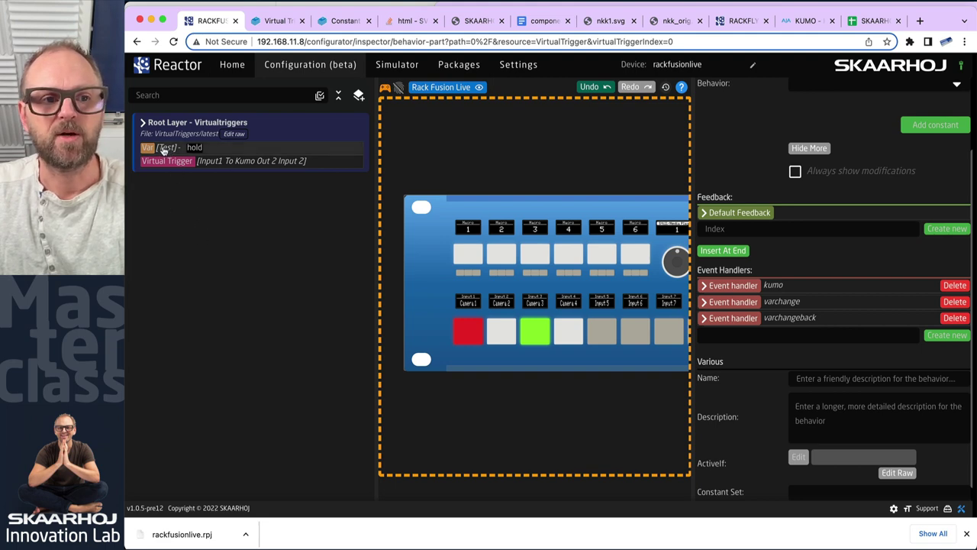
Create a constant set named VirtualMapping on the Root Layer
{"action": "left_click", "coordinate": [282, 127]}
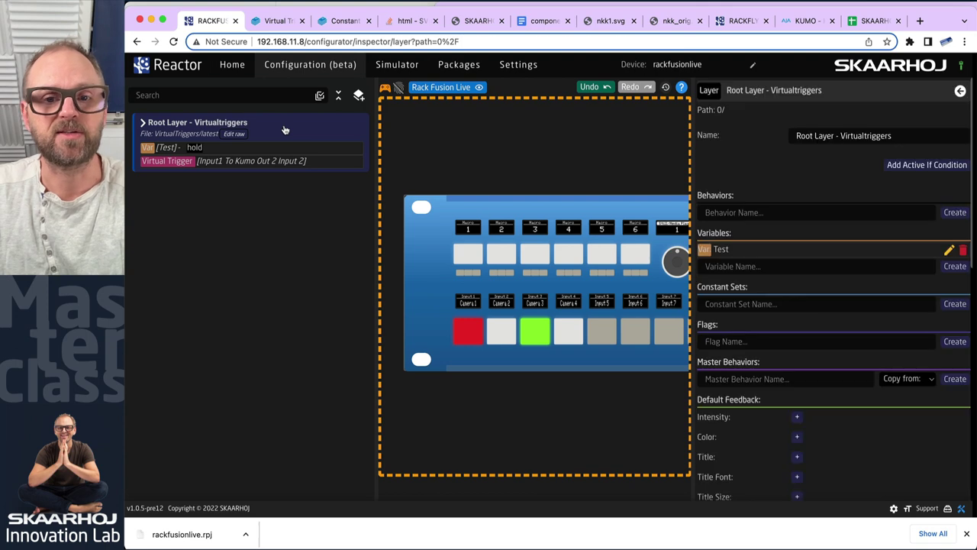
{"action": "left_click", "coordinate": [740, 303]}
{"action": "type", "text": "Virtu"}
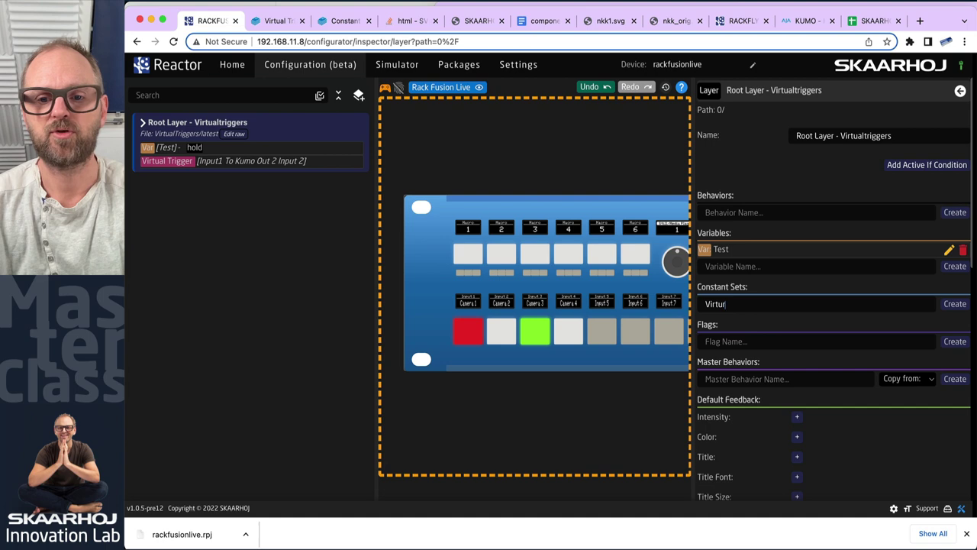
{"action": "type", "text": "alMapping"}
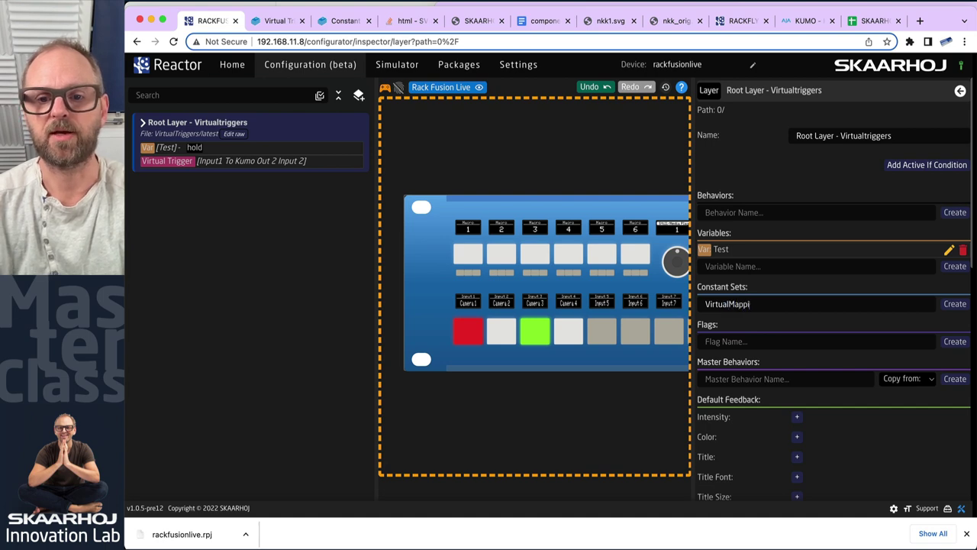
{"action": "left_click", "coordinate": [954, 304]}
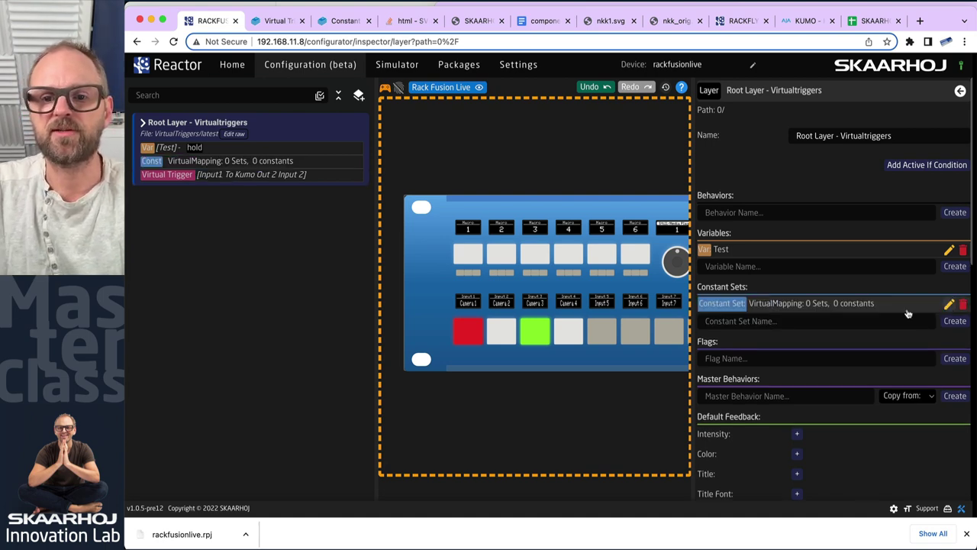
{"action": "left_click", "coordinate": [201, 162]}
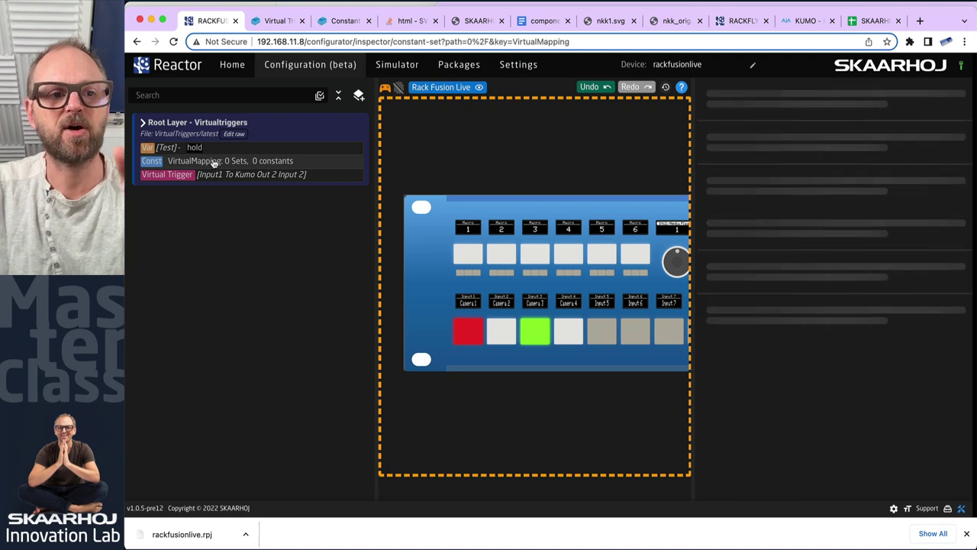
Add an empty "FrontendMeta": {} entry to VirtualMapping in the raw config and save
{"action": "left_click", "coordinate": [234, 134]}
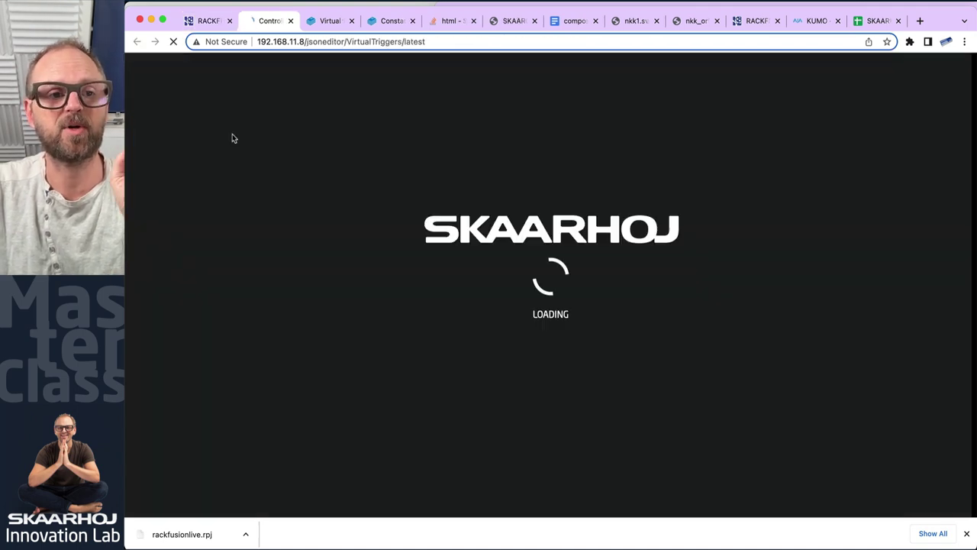
{"action": "scroll", "coordinate": [267, 374], "scroll_direction": "down", "scroll_amount": 1}
{"action": "left_click", "coordinate": [266, 366]}
{"action": "key", "text": "Return"}
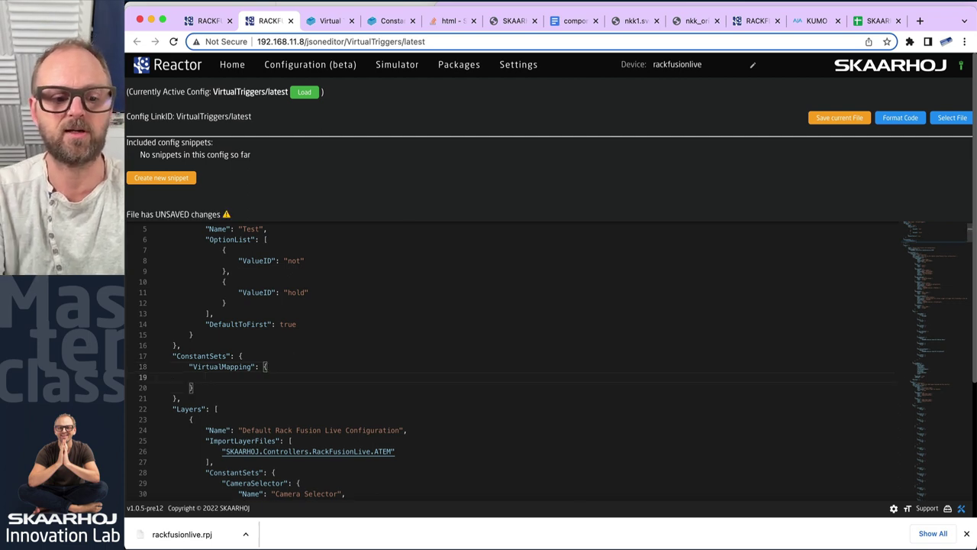
{"action": "key", "text": "ctrl+space"}
{"action": "key", "text": "Down"}
{"action": "key", "text": "Return"}
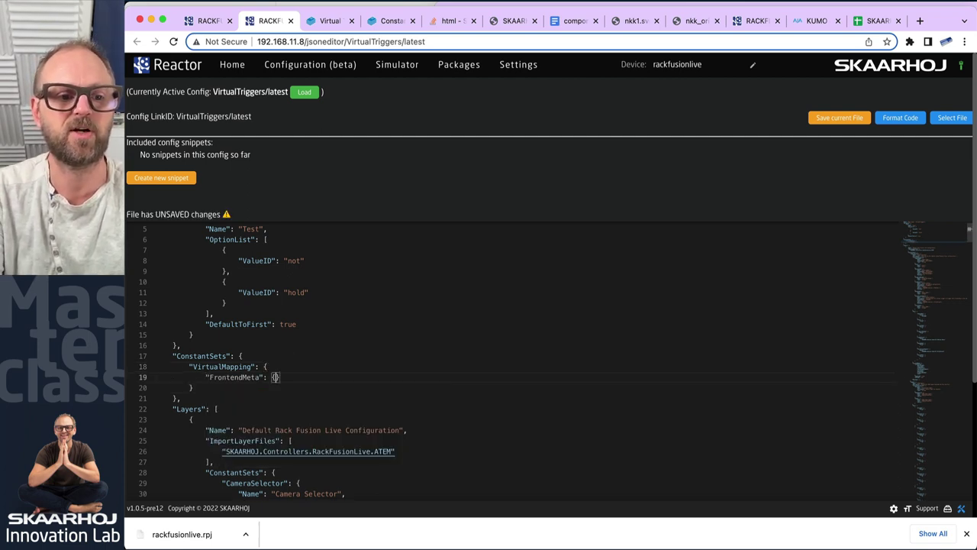
{"action": "left_click", "coordinate": [839, 117]}
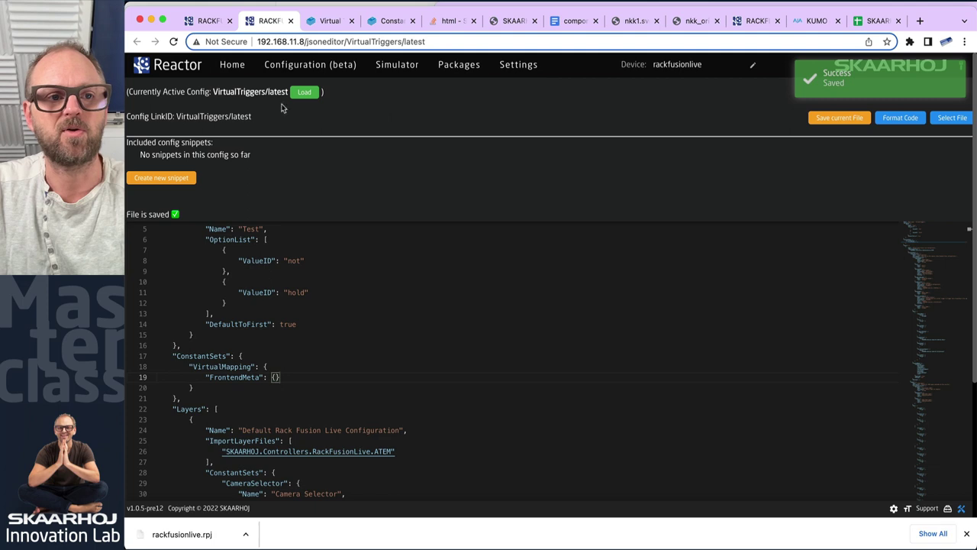
{"action": "left_click", "coordinate": [233, 67]}
{"action": "left_click", "coordinate": [283, 67]}
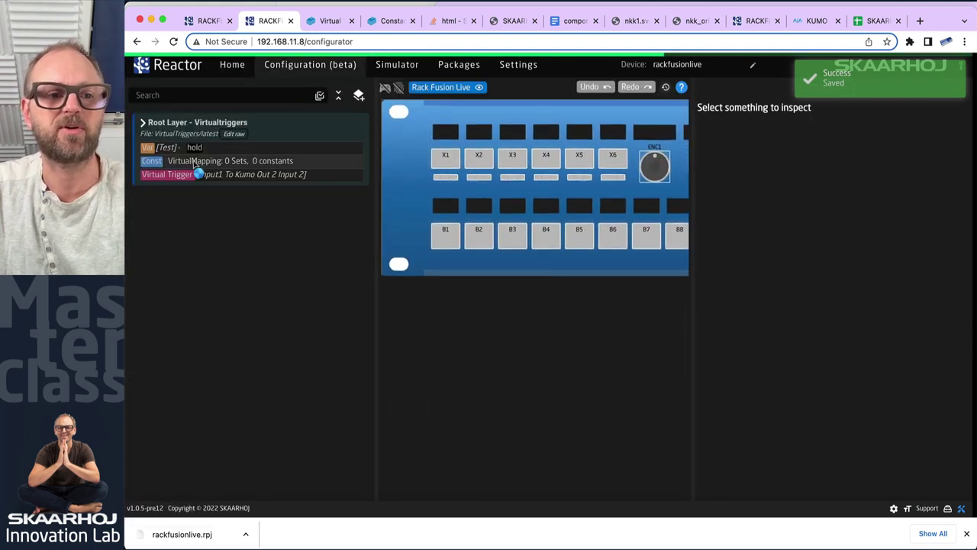
{"action": "left_click", "coordinate": [192, 161]}
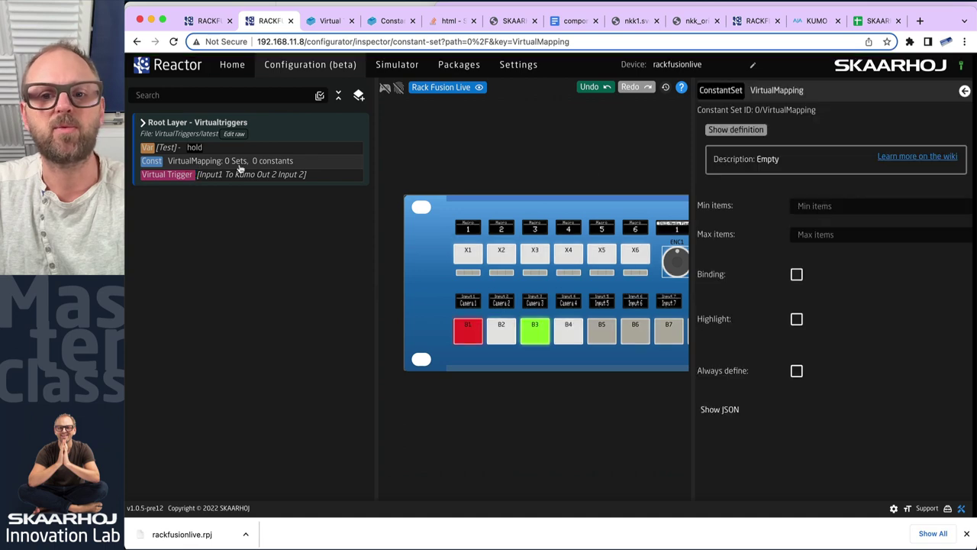
Create a new VirtualMapping constant definition keyed ATEMsrc
{"action": "left_click", "coordinate": [730, 130]}
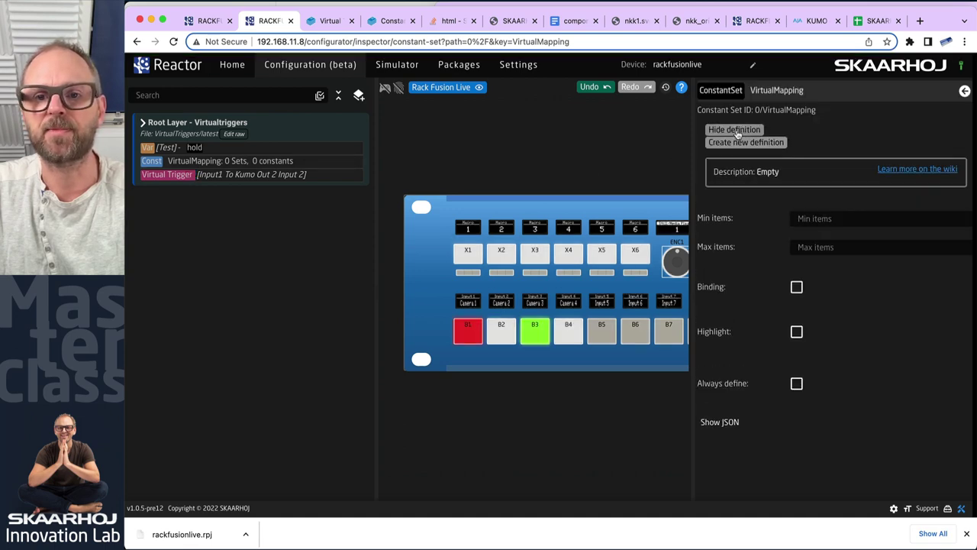
{"action": "left_click", "coordinate": [744, 144]}
{"action": "left_click", "coordinate": [793, 178]}
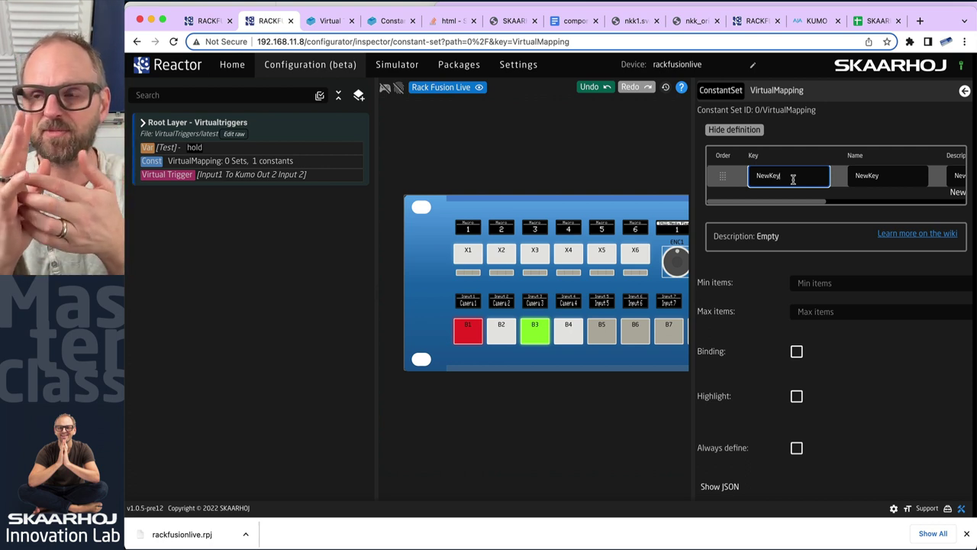
{"action": "key", "text": "BackSpace"}
{"action": "key", "text": "BackSpace"}
{"action": "key", "text": "BackSpace"}
{"action": "key", "text": "BackSpace"}
{"action": "key", "text": "BackSpace"}
{"action": "key", "text": "BackSpace"}
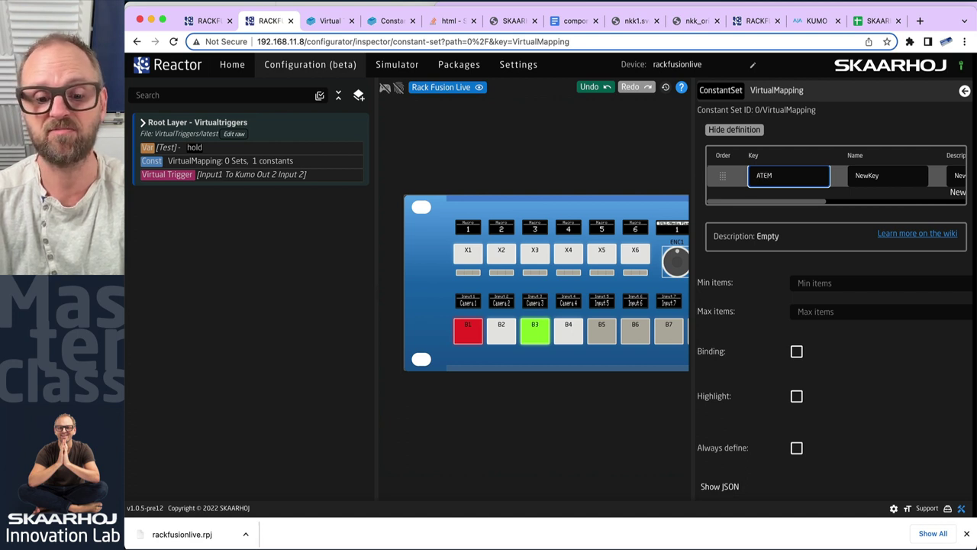
{"action": "left_click", "coordinate": [867, 176]}
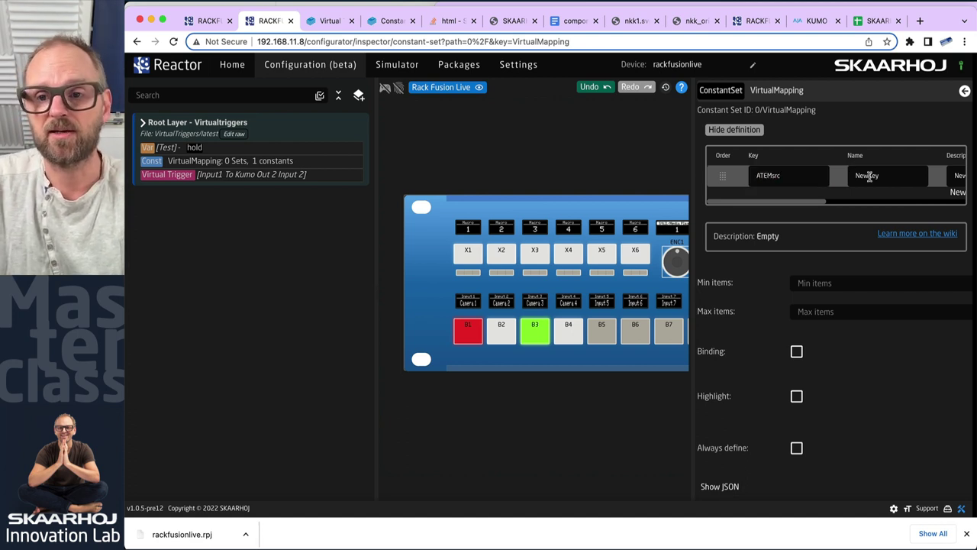
Name the ATEMsrc constant 'ATEM Input', make it Integer, and add a second constant
{"action": "double_click", "coordinate": [867, 175]}
{"action": "type", "text": "ATEM Input"}
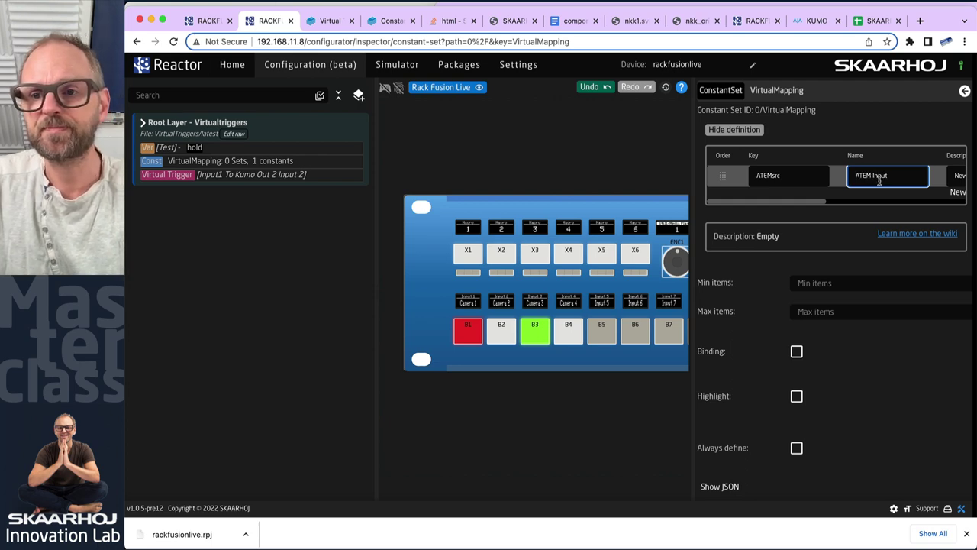
{"action": "scroll", "coordinate": [880, 181], "scroll_direction": "right", "scroll_amount": 5}
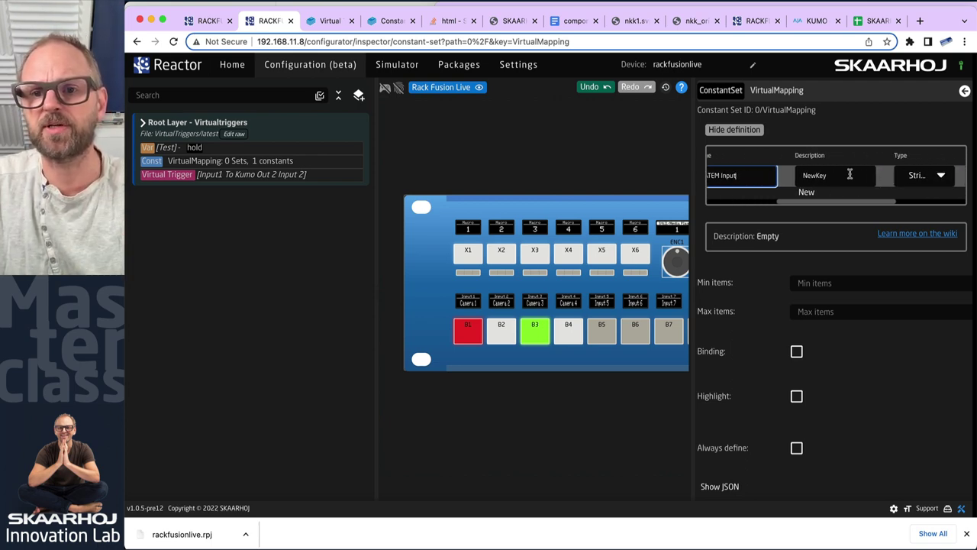
{"action": "left_click", "coordinate": [844, 175]}
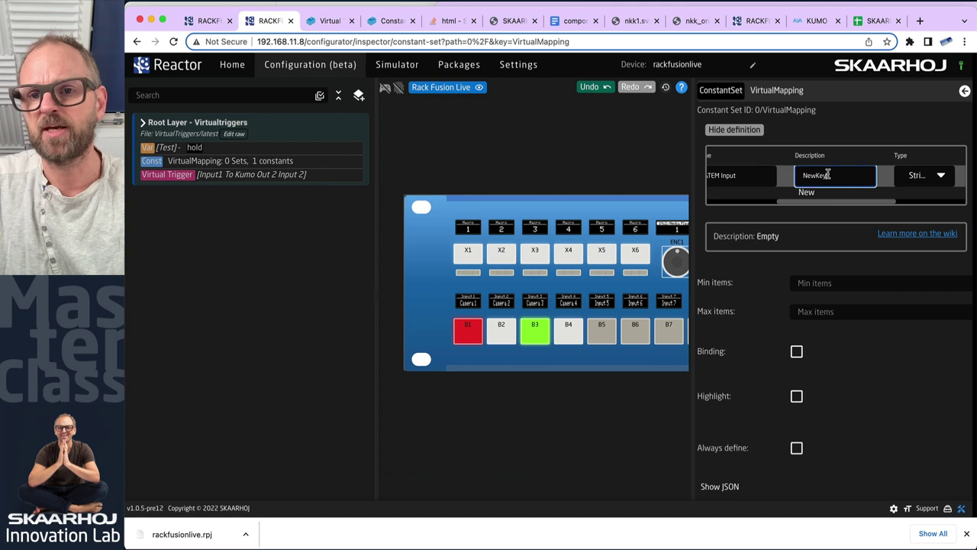
{"action": "left_click", "coordinate": [939, 177]}
{"action": "left_click", "coordinate": [916, 200]}
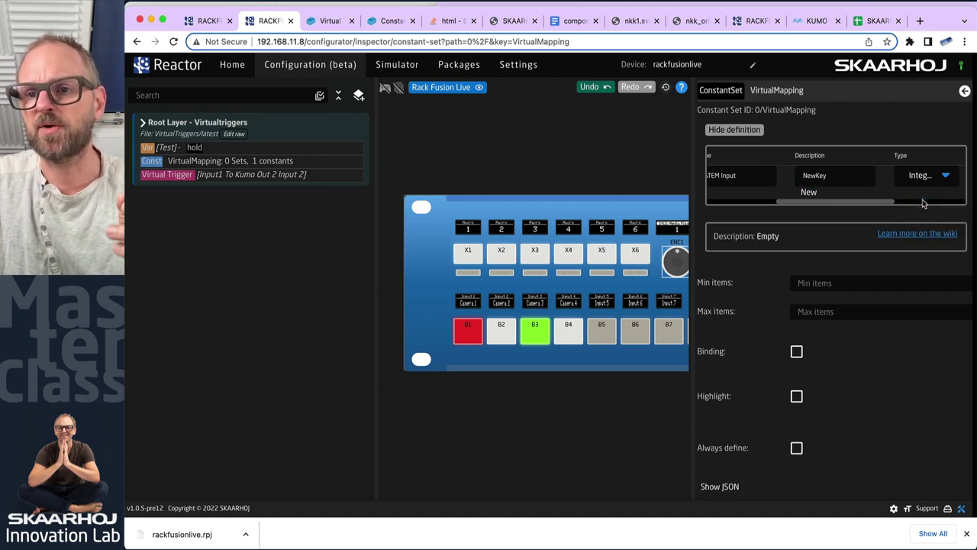
{"action": "scroll", "coordinate": [922, 197], "scroll_direction": "right", "scroll_amount": 3}
{"action": "scroll", "coordinate": [809, 189], "scroll_direction": "left", "scroll_amount": 3}
{"action": "left_click", "coordinate": [795, 192]}
Key the second constant MatchValue, name it 'KUMO Source', and set type Integer
{"action": "double_click", "coordinate": [789, 195]}
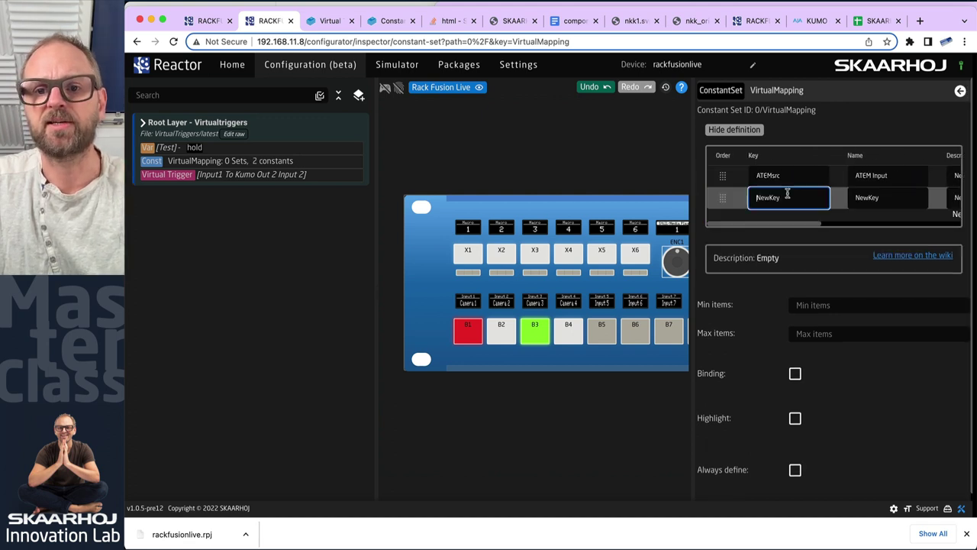
{"action": "type", "text": "MatchV"}
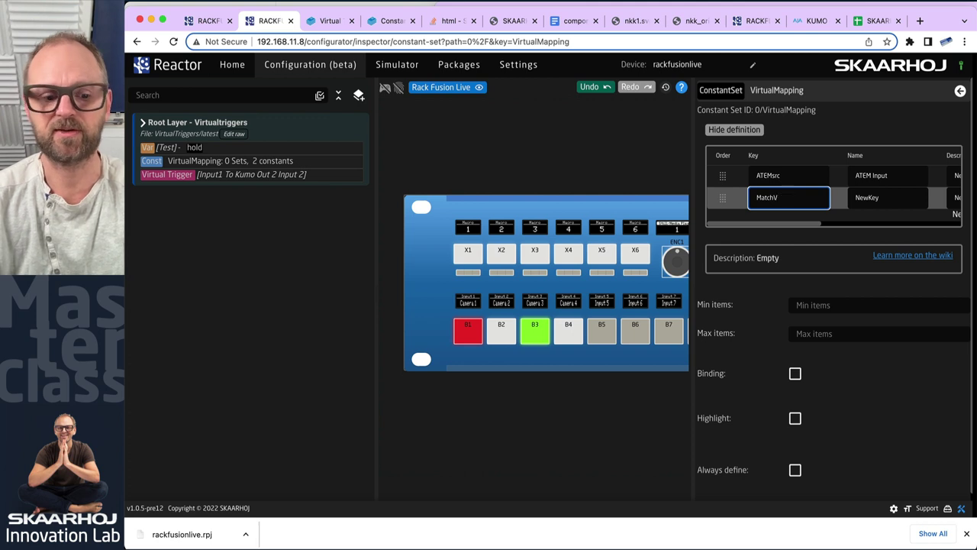
{"action": "type", "text": "alue"}
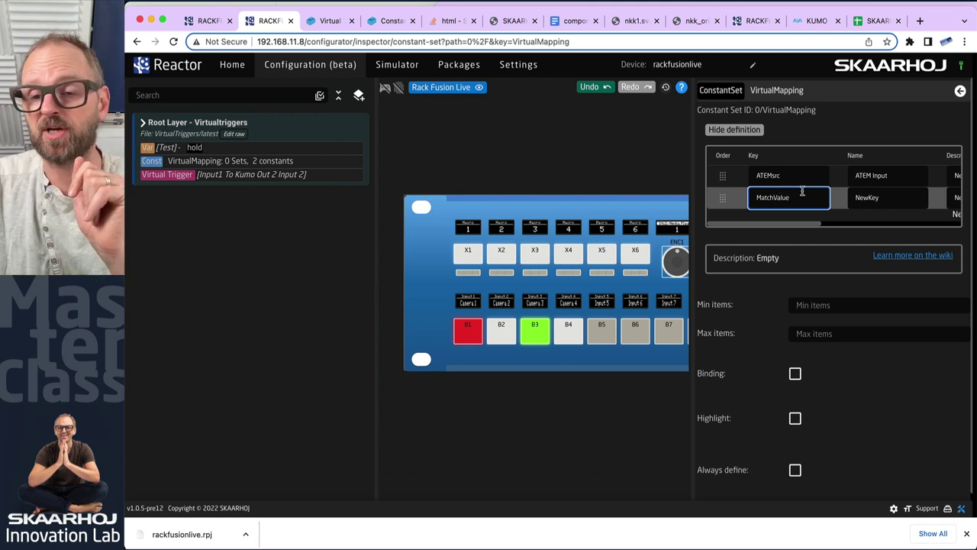
{"action": "left_click", "coordinate": [864, 198]}
{"action": "double_click", "coordinate": [865, 198]}
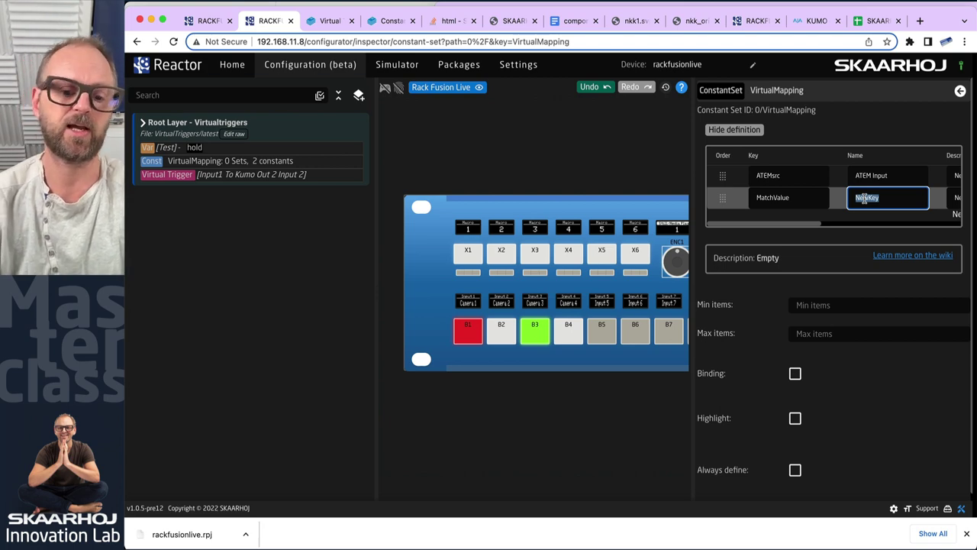
{"action": "type", "text": "KUMO"}
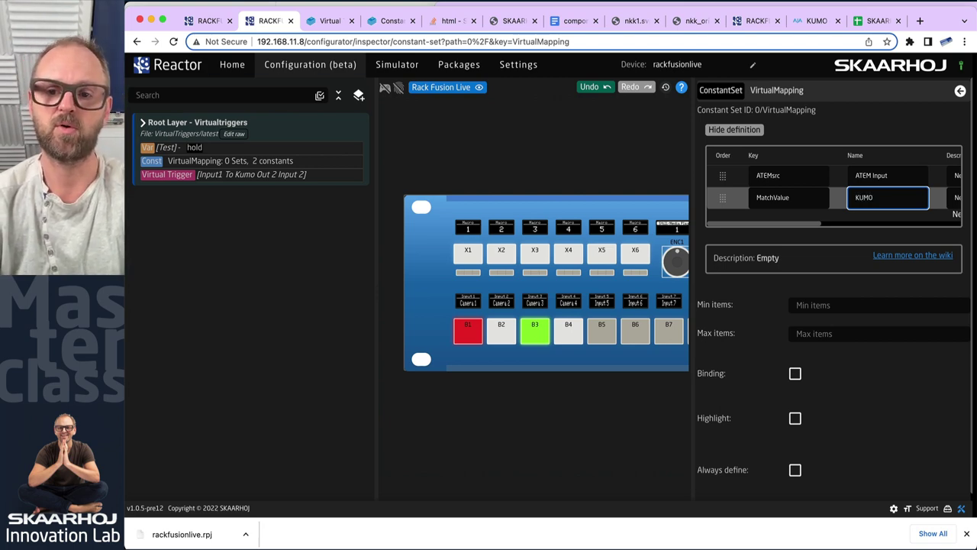
{"action": "type", "text": " Source"}
{"action": "scroll", "coordinate": [883, 200], "scroll_direction": "right", "scroll_amount": 5}
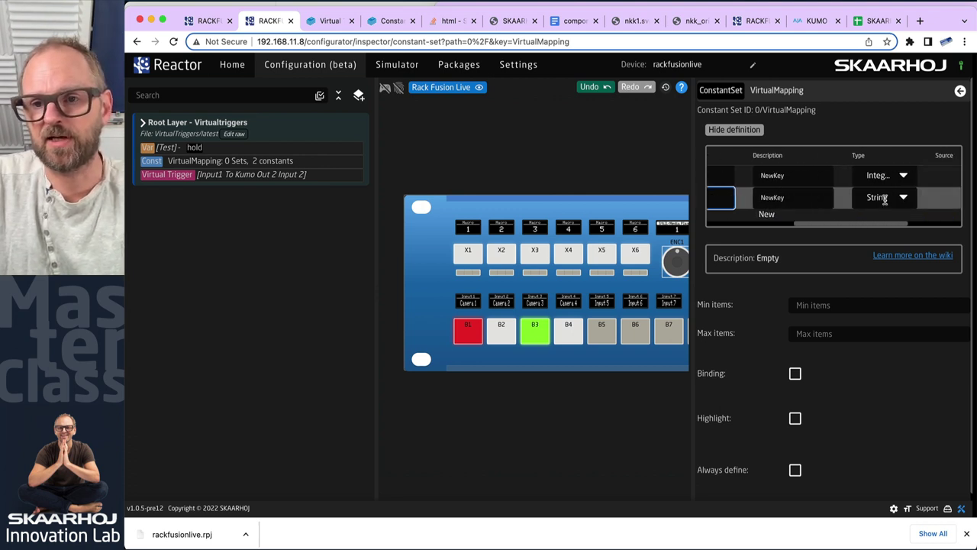
{"action": "left_click", "coordinate": [876, 197]}
{"action": "left_click", "coordinate": [858, 222]}
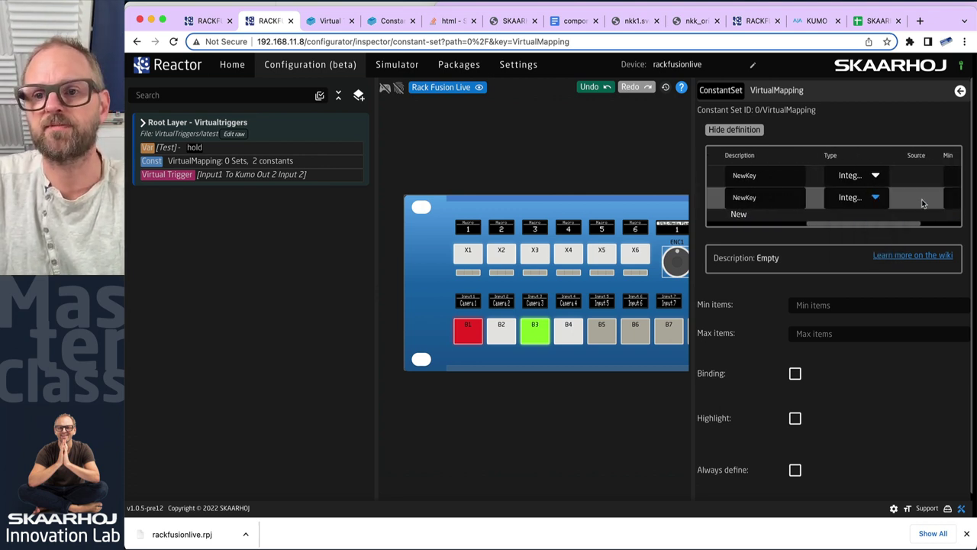
{"action": "scroll", "coordinate": [920, 200], "scroll_direction": "right", "scroll_amount": 3}
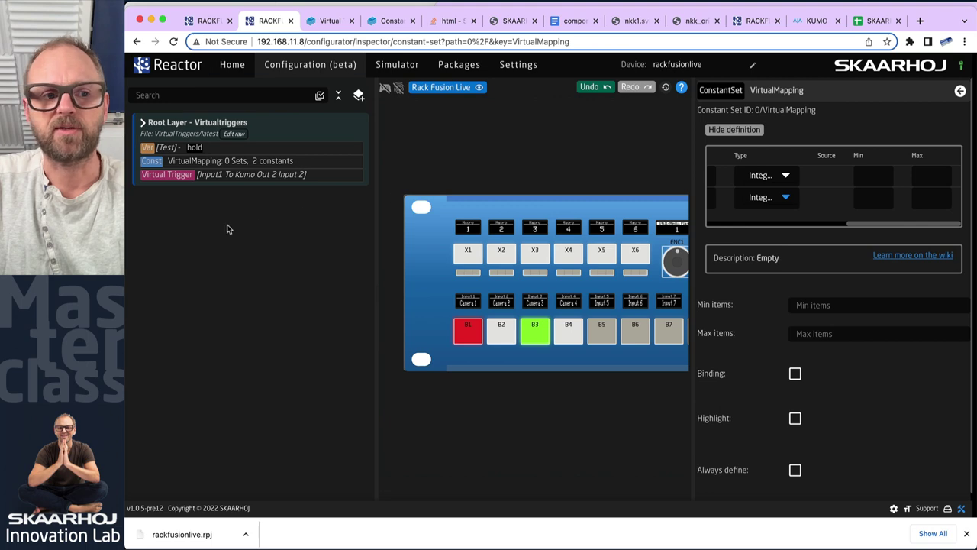
Add four empty value sets to the VirtualMapping constant set
{"action": "left_click", "coordinate": [202, 174]}
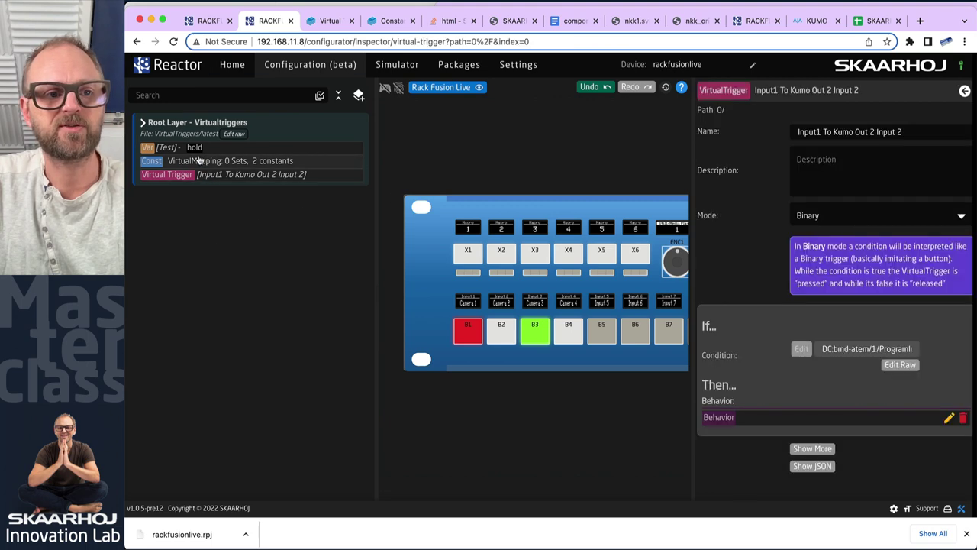
{"action": "left_click", "coordinate": [199, 162]}
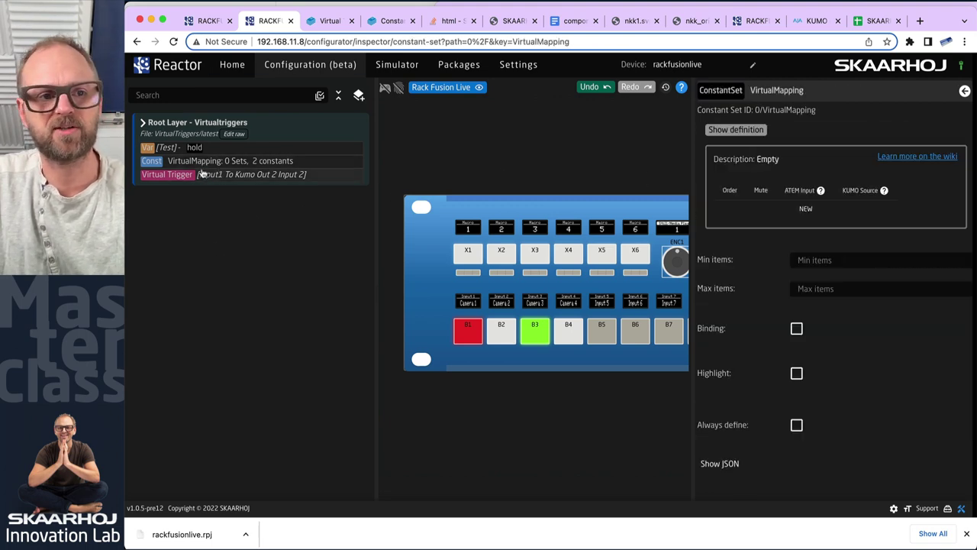
{"action": "left_click", "coordinate": [809, 210]}
{"action": "left_click", "coordinate": [823, 230]}
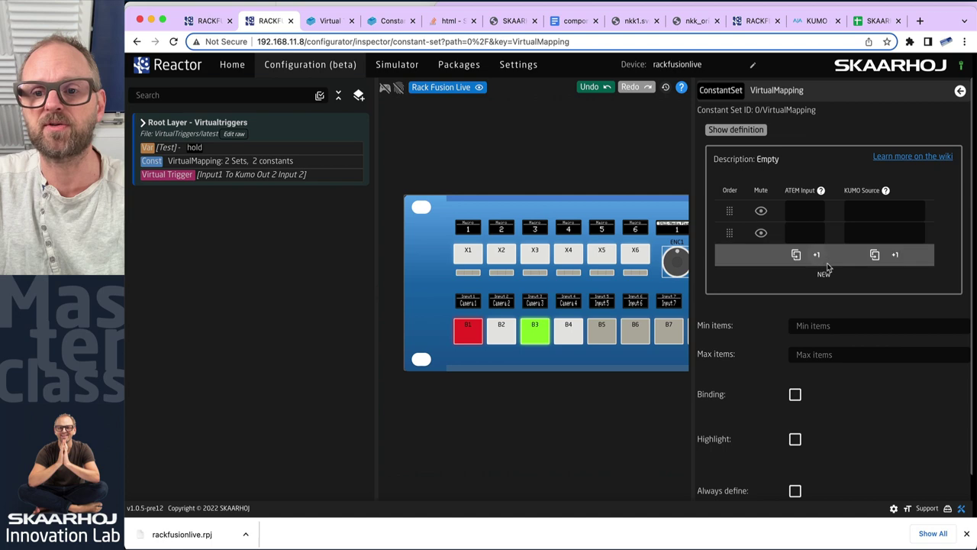
{"action": "left_click", "coordinate": [827, 265]}
{"action": "left_click", "coordinate": [829, 292]}
Fill ATEM Input 1–4 and KUMO Source 2–5 using +1 auto-increment
{"action": "left_click", "coordinate": [810, 208]}
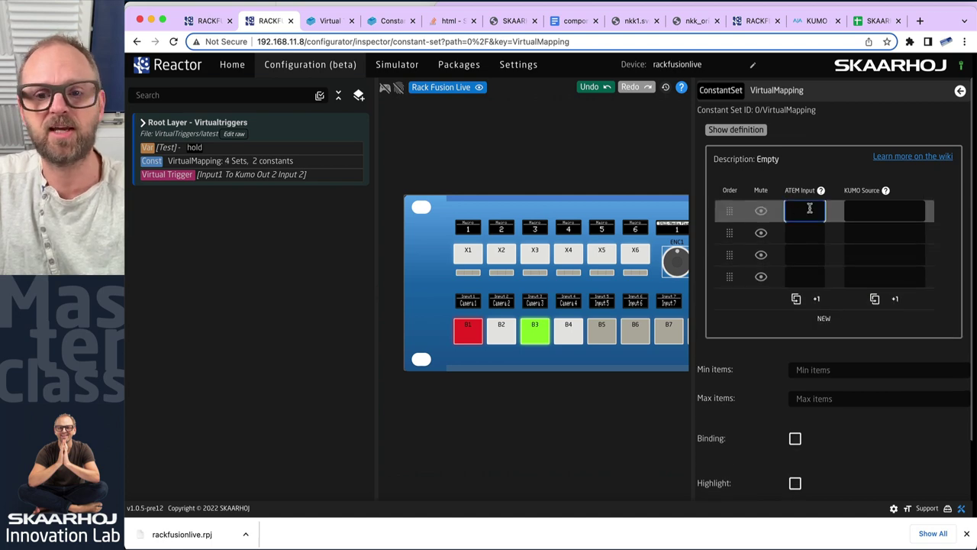
{"action": "type", "text": "1"}
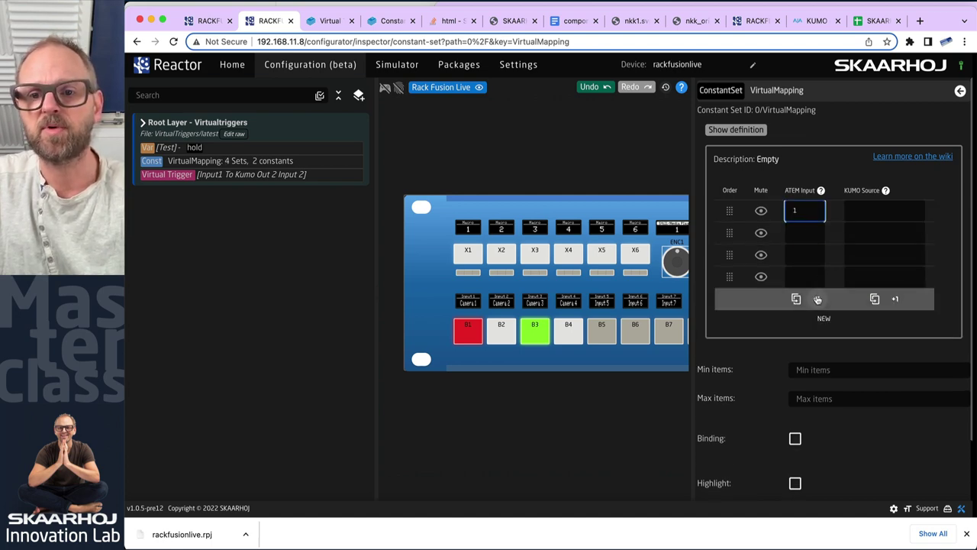
{"action": "left_click", "coordinate": [818, 300]}
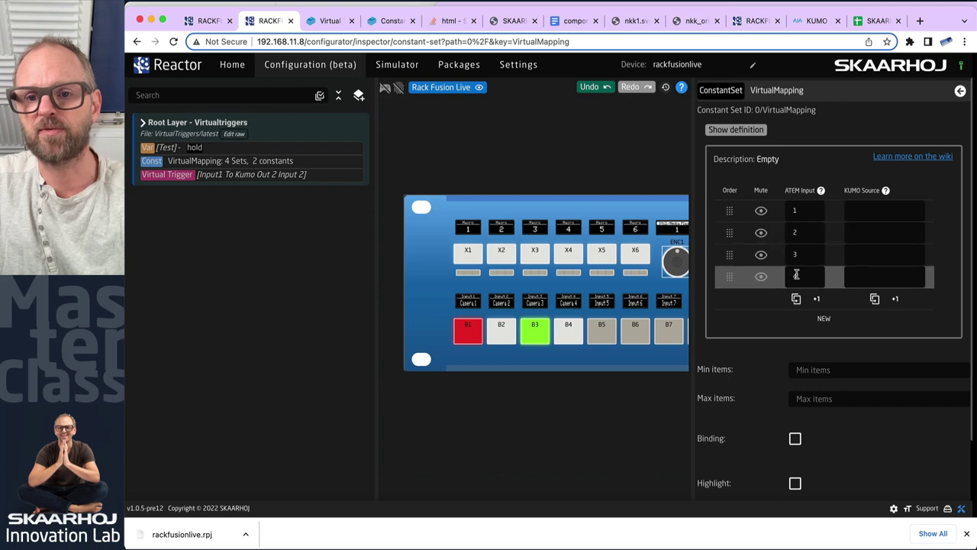
{"action": "left_click", "coordinate": [864, 208]}
{"action": "type", "text": "2"}
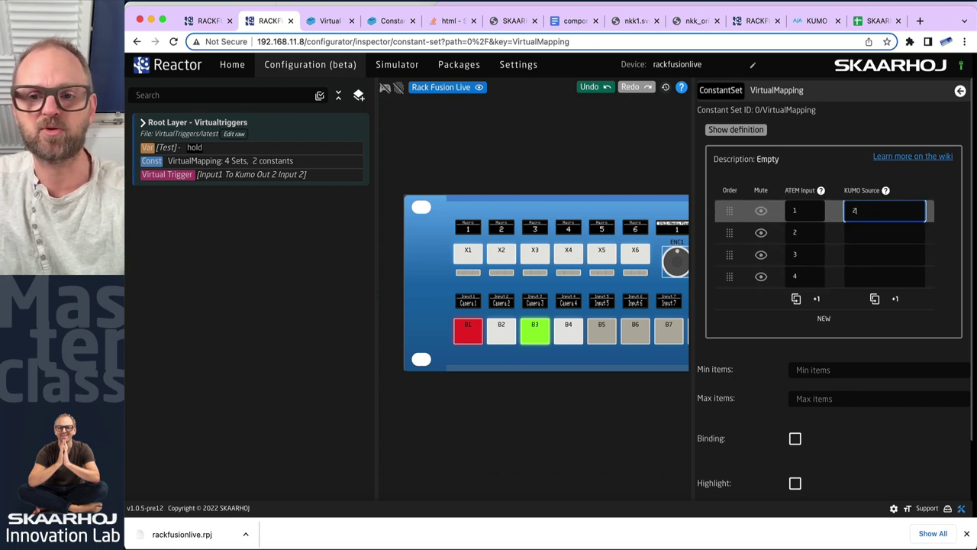
{"action": "left_click", "coordinate": [893, 299]}
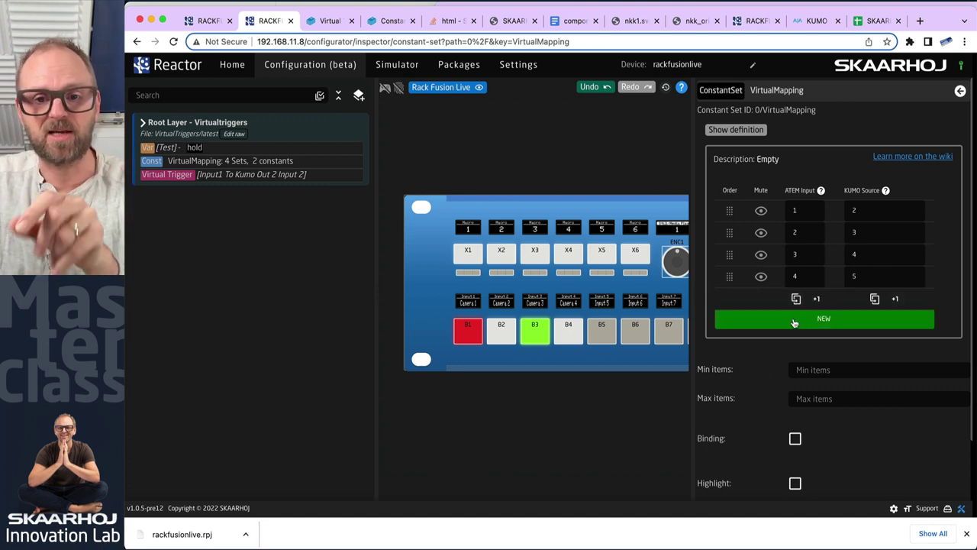
{"action": "left_click", "coordinate": [204, 175]}
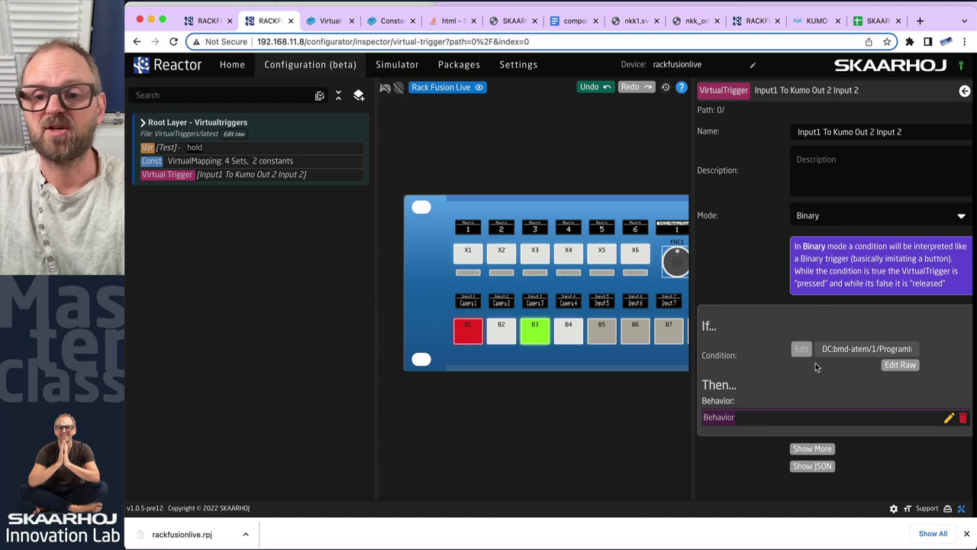
Keep Binary mode, inspect the trigger JSON's BinaryActiveIf, and open the Condition editor
{"action": "left_click", "coordinate": [894, 217]}
{"action": "left_click", "coordinate": [732, 216]}
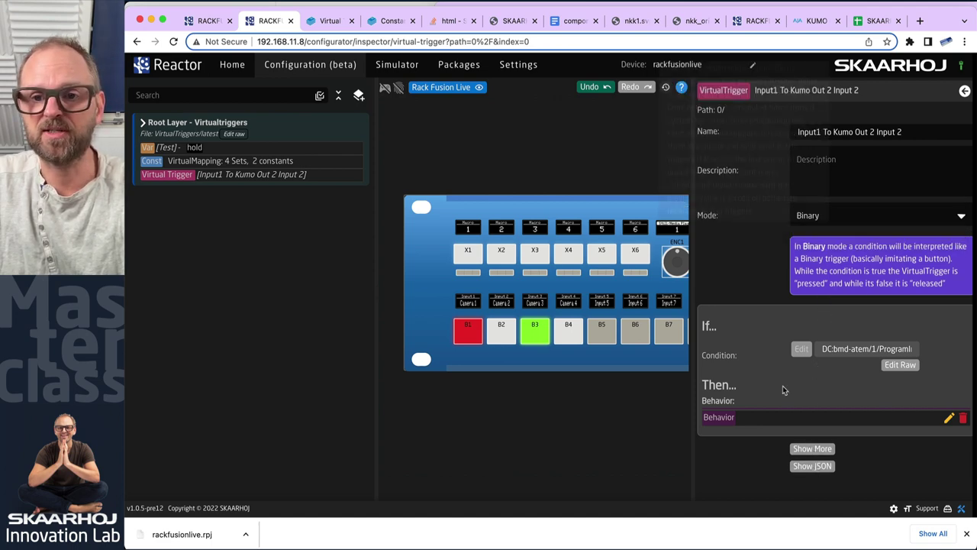
{"action": "left_click", "coordinate": [811, 466]}
{"action": "scroll", "coordinate": [861, 464], "scroll_direction": "down", "scroll_amount": 5}
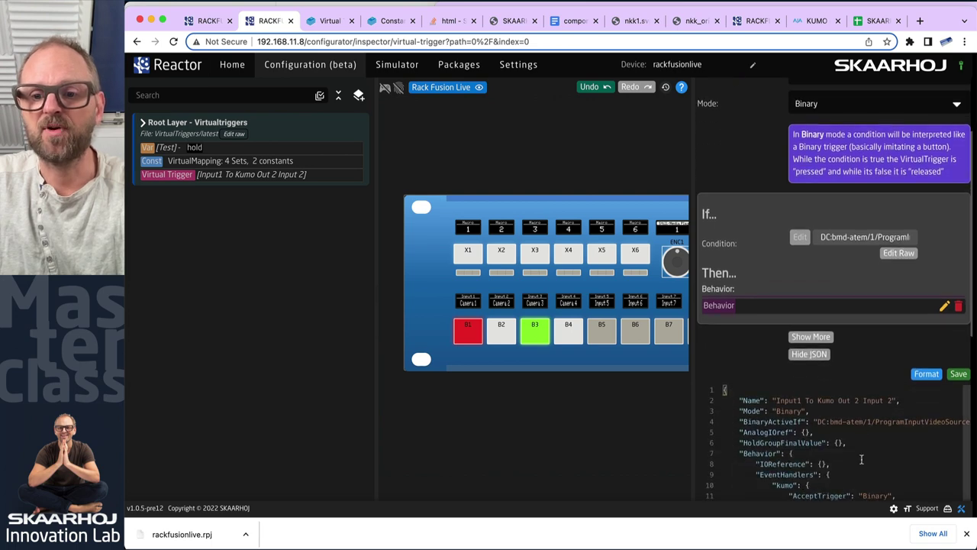
{"action": "scroll", "coordinate": [871, 452], "scroll_direction": "up", "scroll_amount": 5}
{"action": "scroll", "coordinate": [868, 437], "scroll_direction": "down", "scroll_amount": 5}
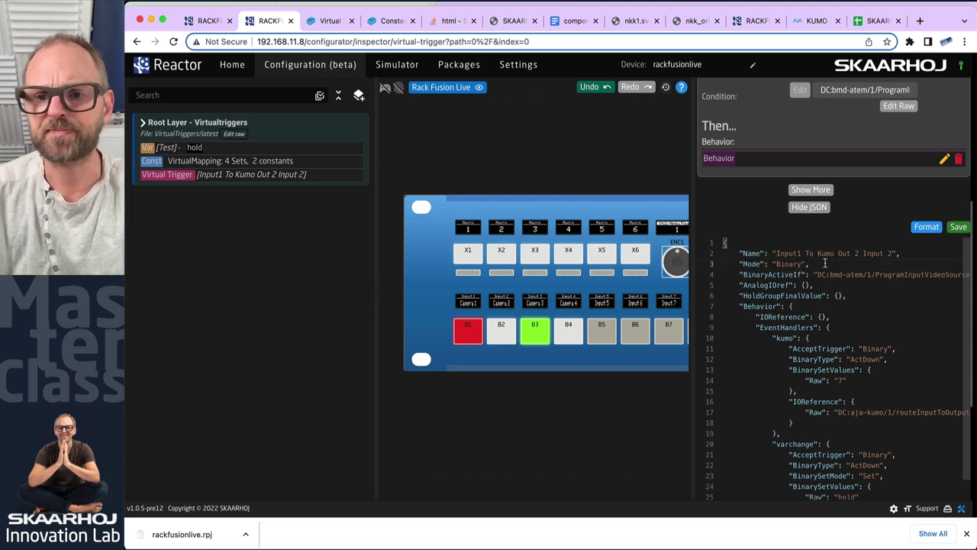
{"action": "key", "text": "Down"}
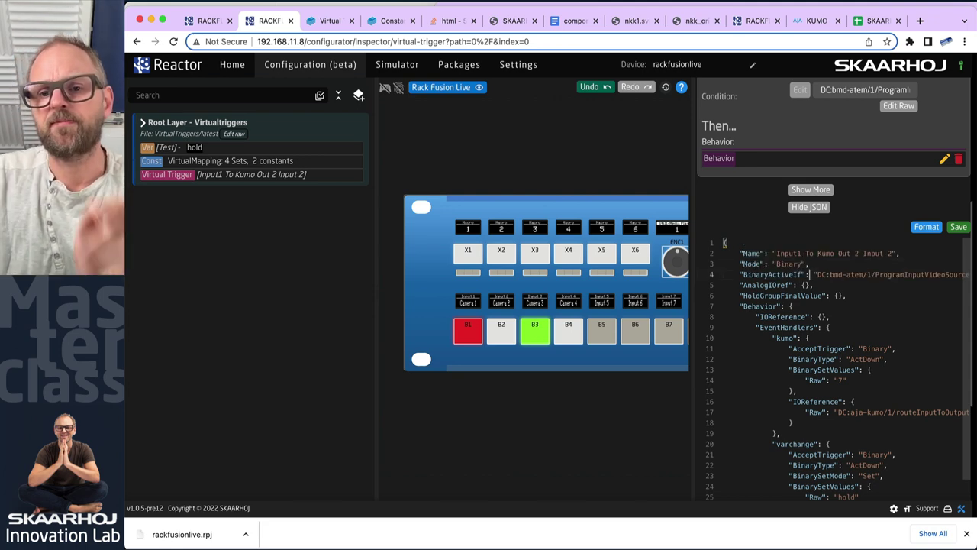
{"action": "scroll", "coordinate": [758, 270], "scroll_direction": "up", "scroll_amount": 5}
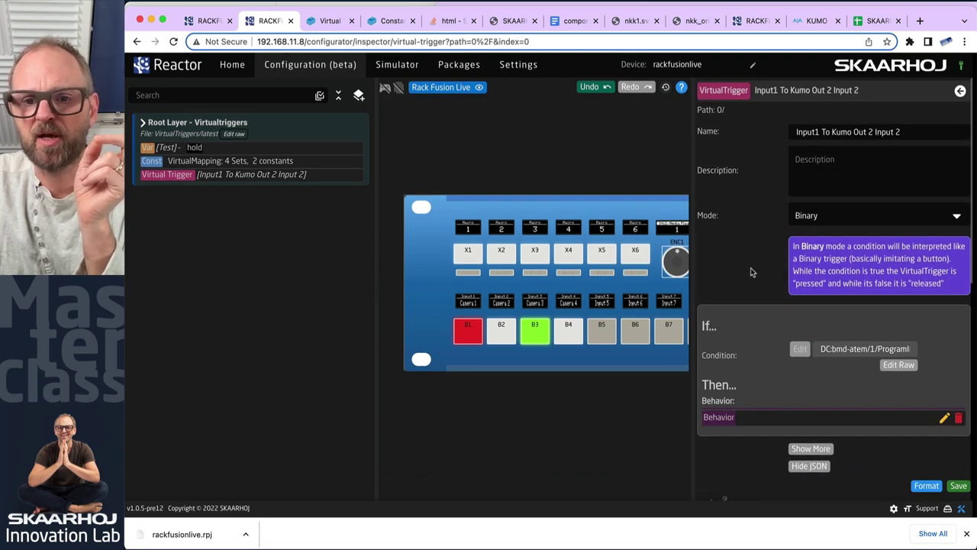
{"action": "scroll", "coordinate": [754, 269], "scroll_direction": "down", "scroll_amount": 3}
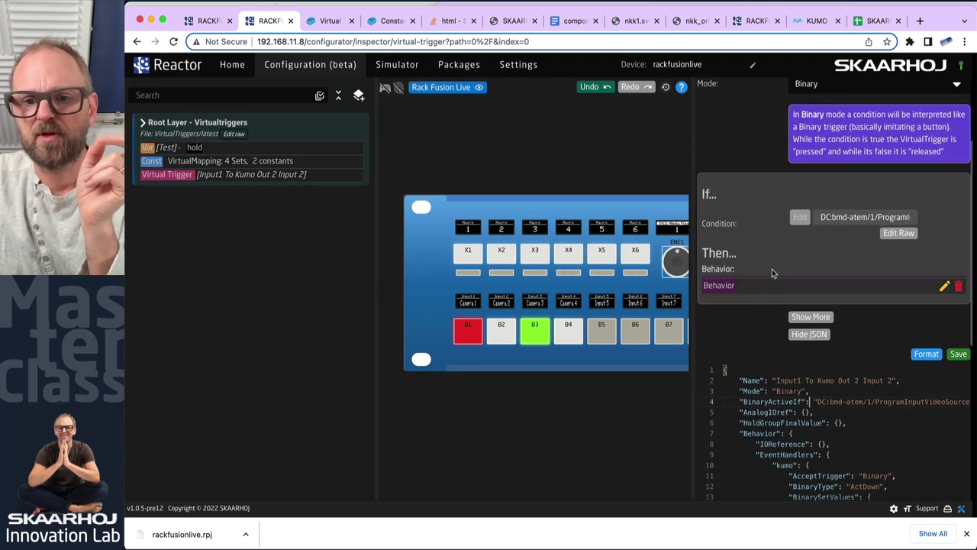
{"action": "scroll", "coordinate": [769, 252], "scroll_direction": "up", "scroll_amount": 3}
{"action": "scroll", "coordinate": [781, 364], "scroll_direction": "down", "scroll_amount": 3}
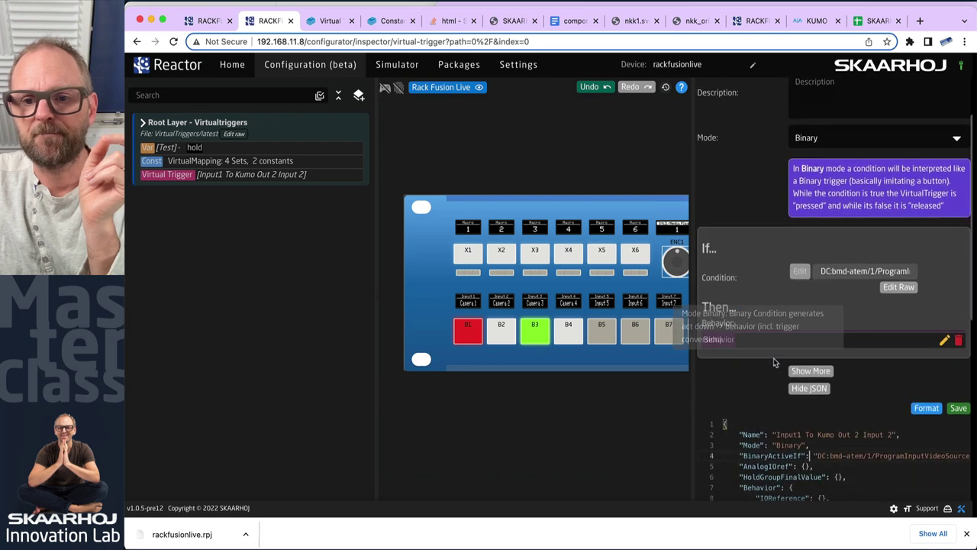
{"action": "left_click", "coordinate": [800, 216]}
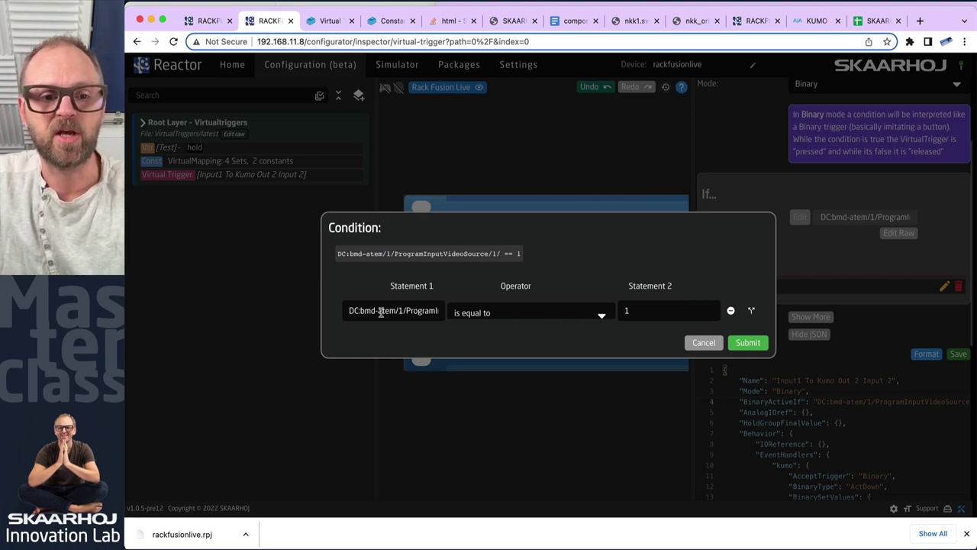
Replace the condition's literal 1 with the Behavior Constant ATEMsrc
{"action": "left_click_drag", "start_coordinate": [361, 310], "coordinate": [487, 313]}
{"action": "left_click", "coordinate": [649, 309]}
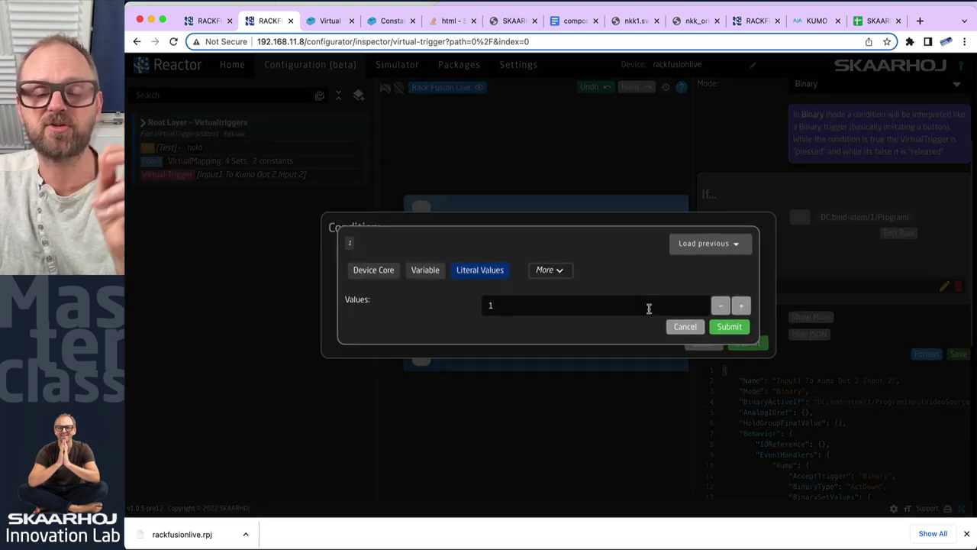
{"action": "left_click", "coordinate": [553, 270]}
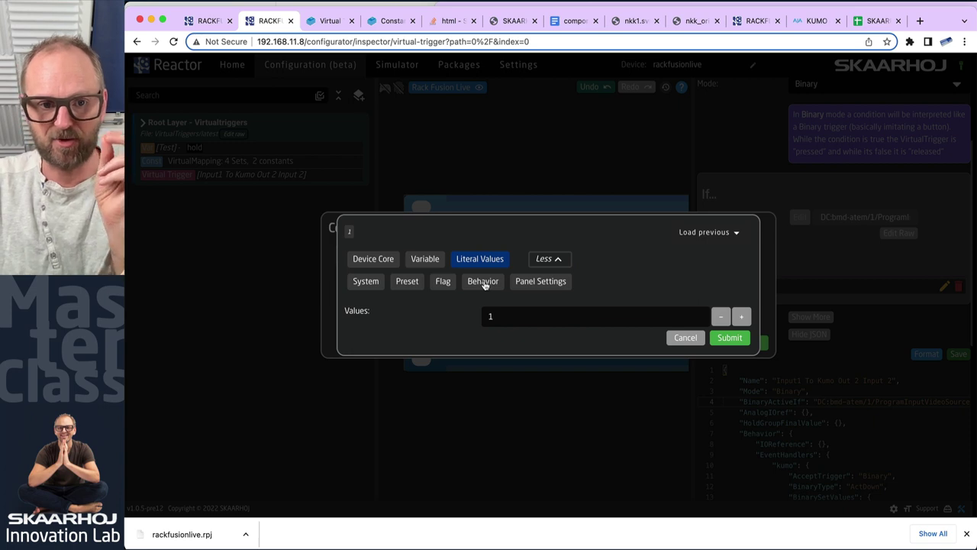
{"action": "left_click", "coordinate": [483, 282]}
{"action": "left_click", "coordinate": [534, 315]}
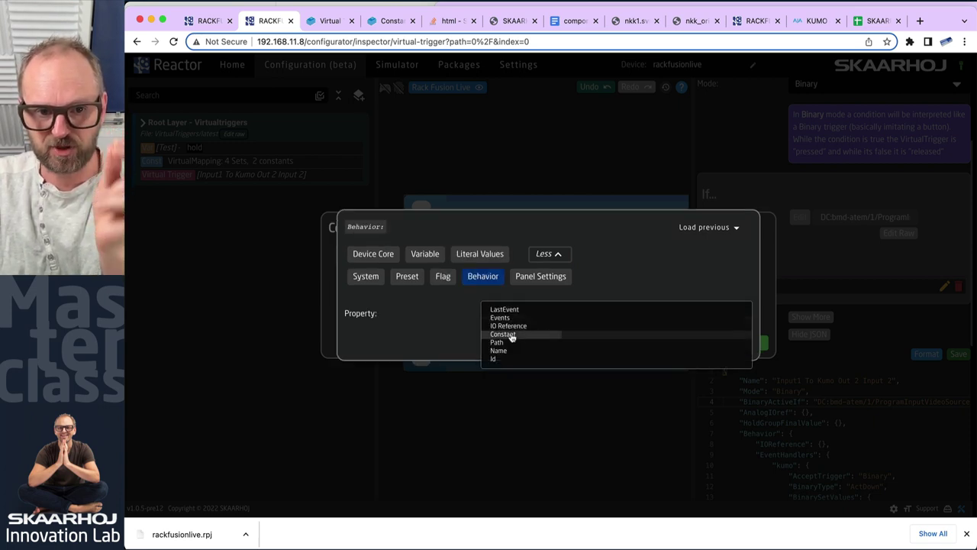
{"action": "left_click", "coordinate": [511, 335]}
{"action": "type", "text": "ATEMsrc"}
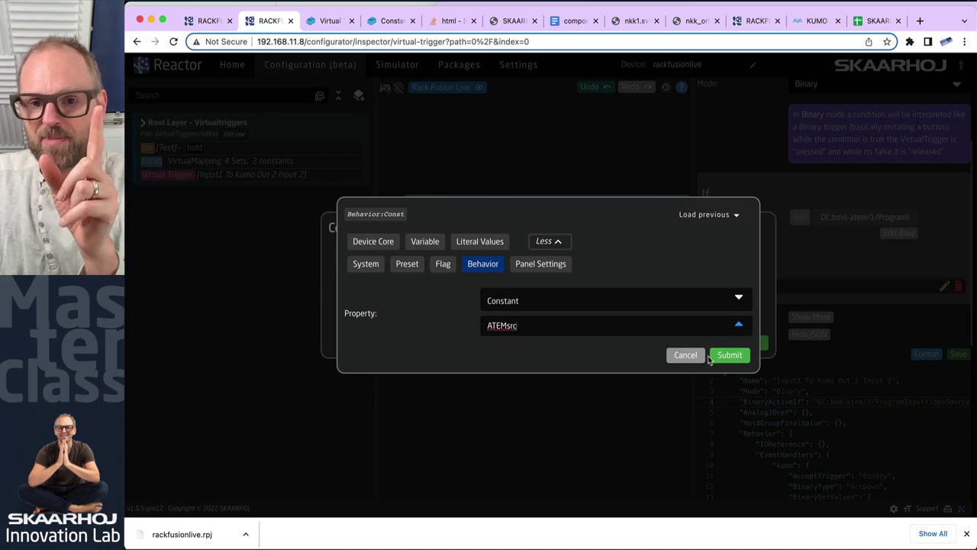
{"action": "left_click", "coordinate": [729, 355]}
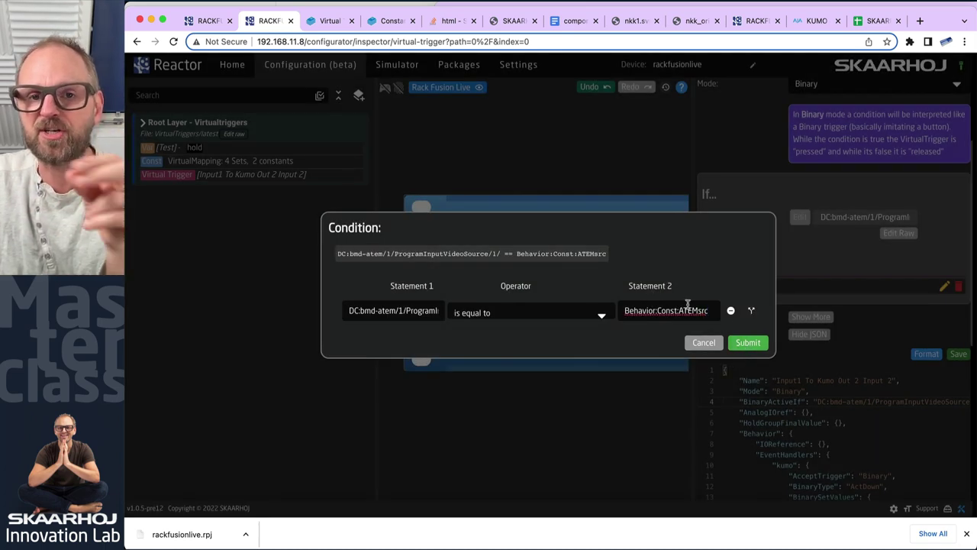